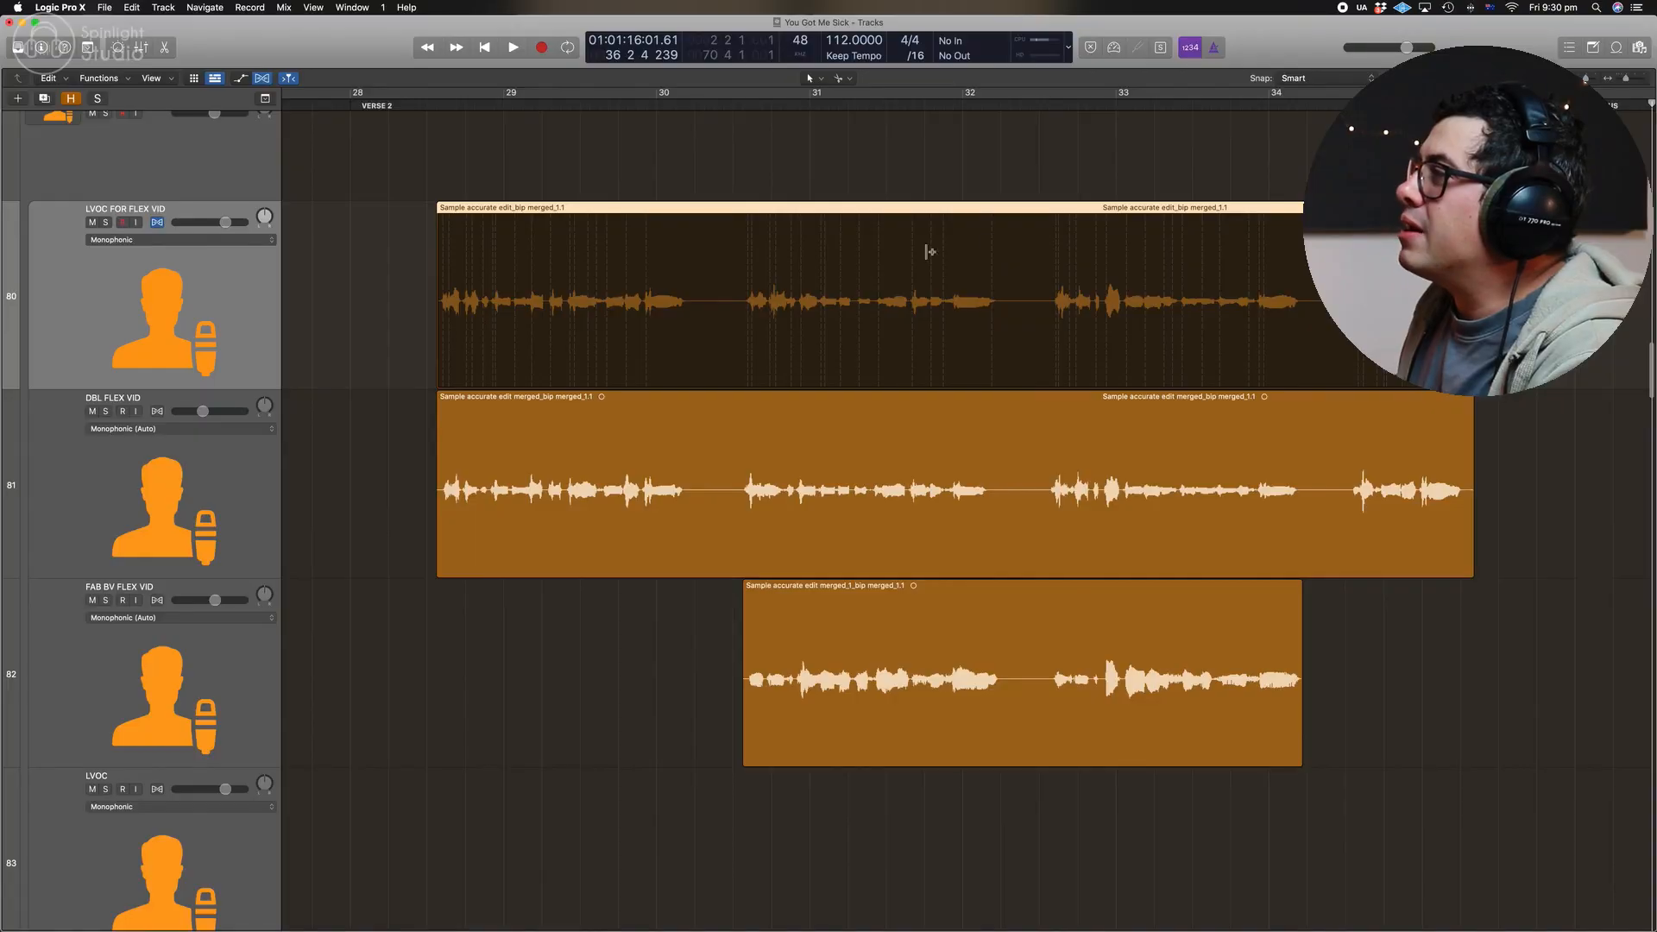
Step: Mute the DBL FLEX VID and FAB BV FLEX VID tracks so that only the lead vocal of the three plays
{"action": "scroll", "coordinate": [422, 256], "scroll_direction": "down", "scroll_amount": 1}
{"action": "left_click", "coordinate": [511, 190]}
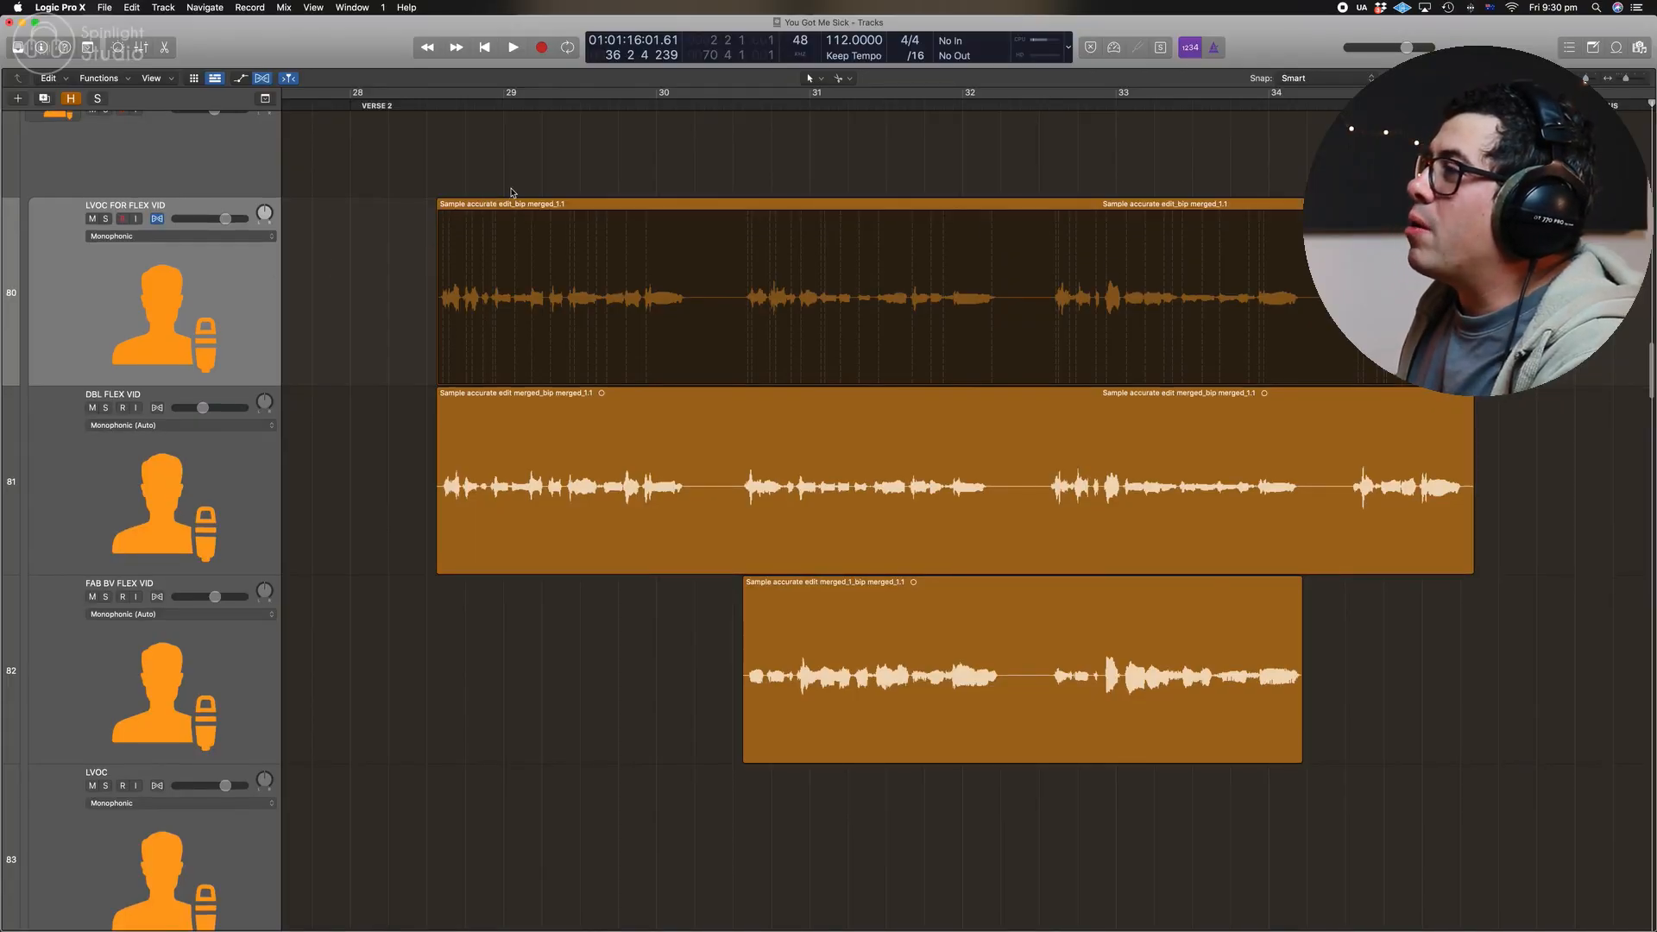
{"action": "left_click_drag", "start_coordinate": [90, 410], "coordinate": [99, 607]}
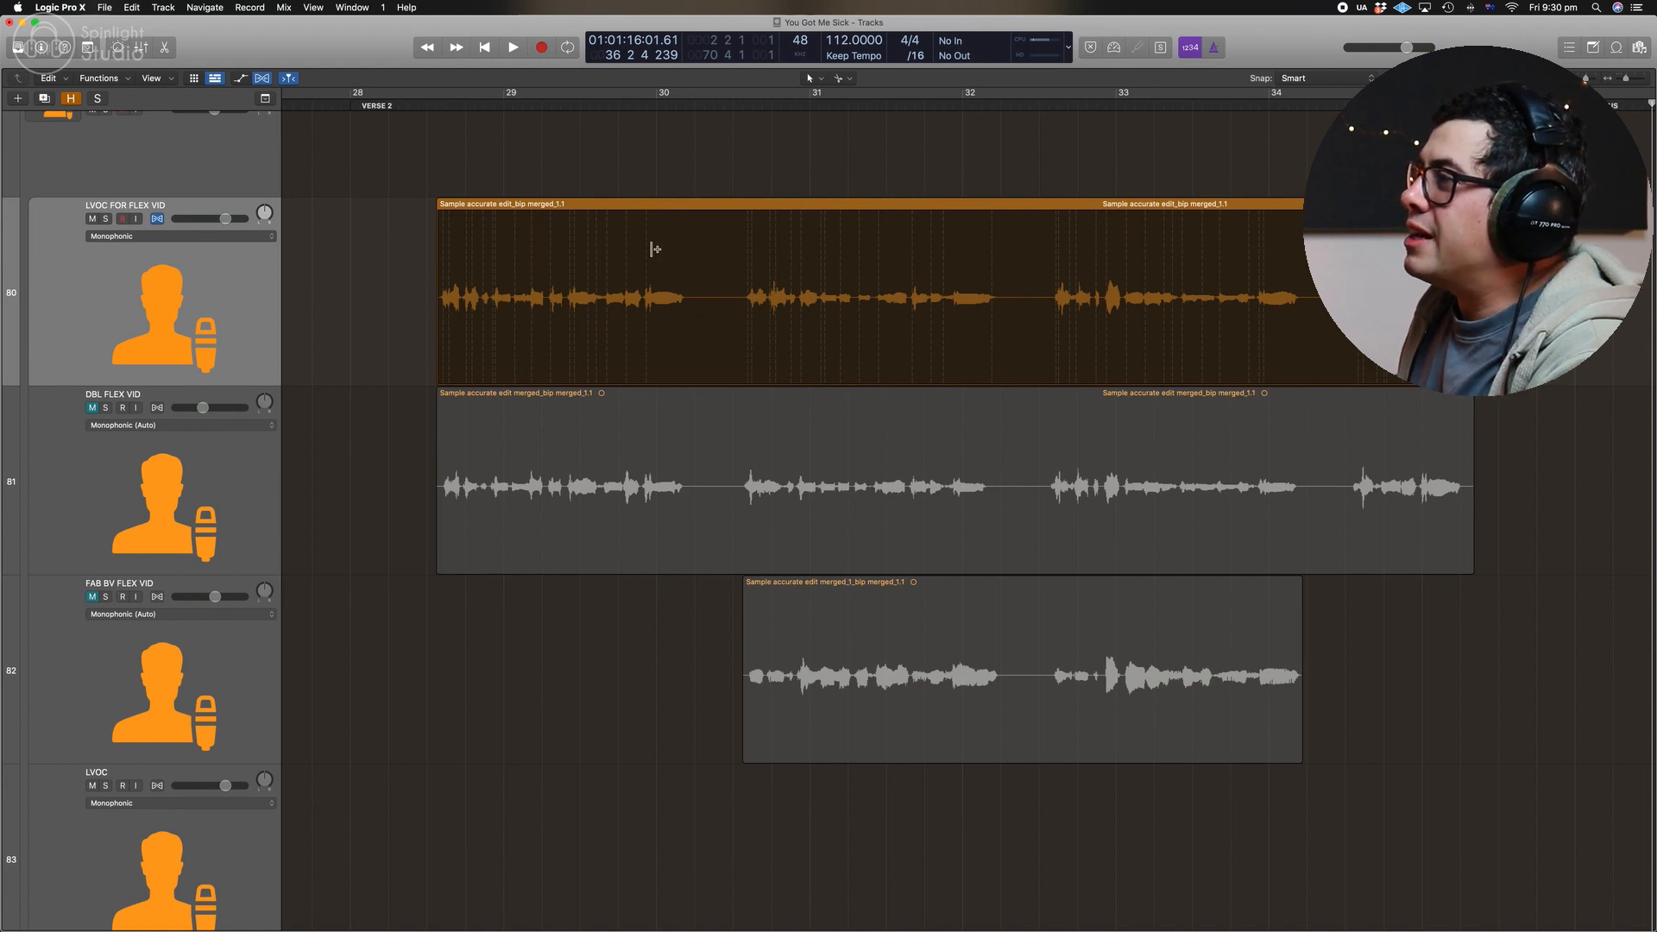
Step: Open the LVOC FOR FLEX VID region in the Audio File Editor and turn on transient editing mode
{"action": "left_click", "coordinate": [469, 203]}
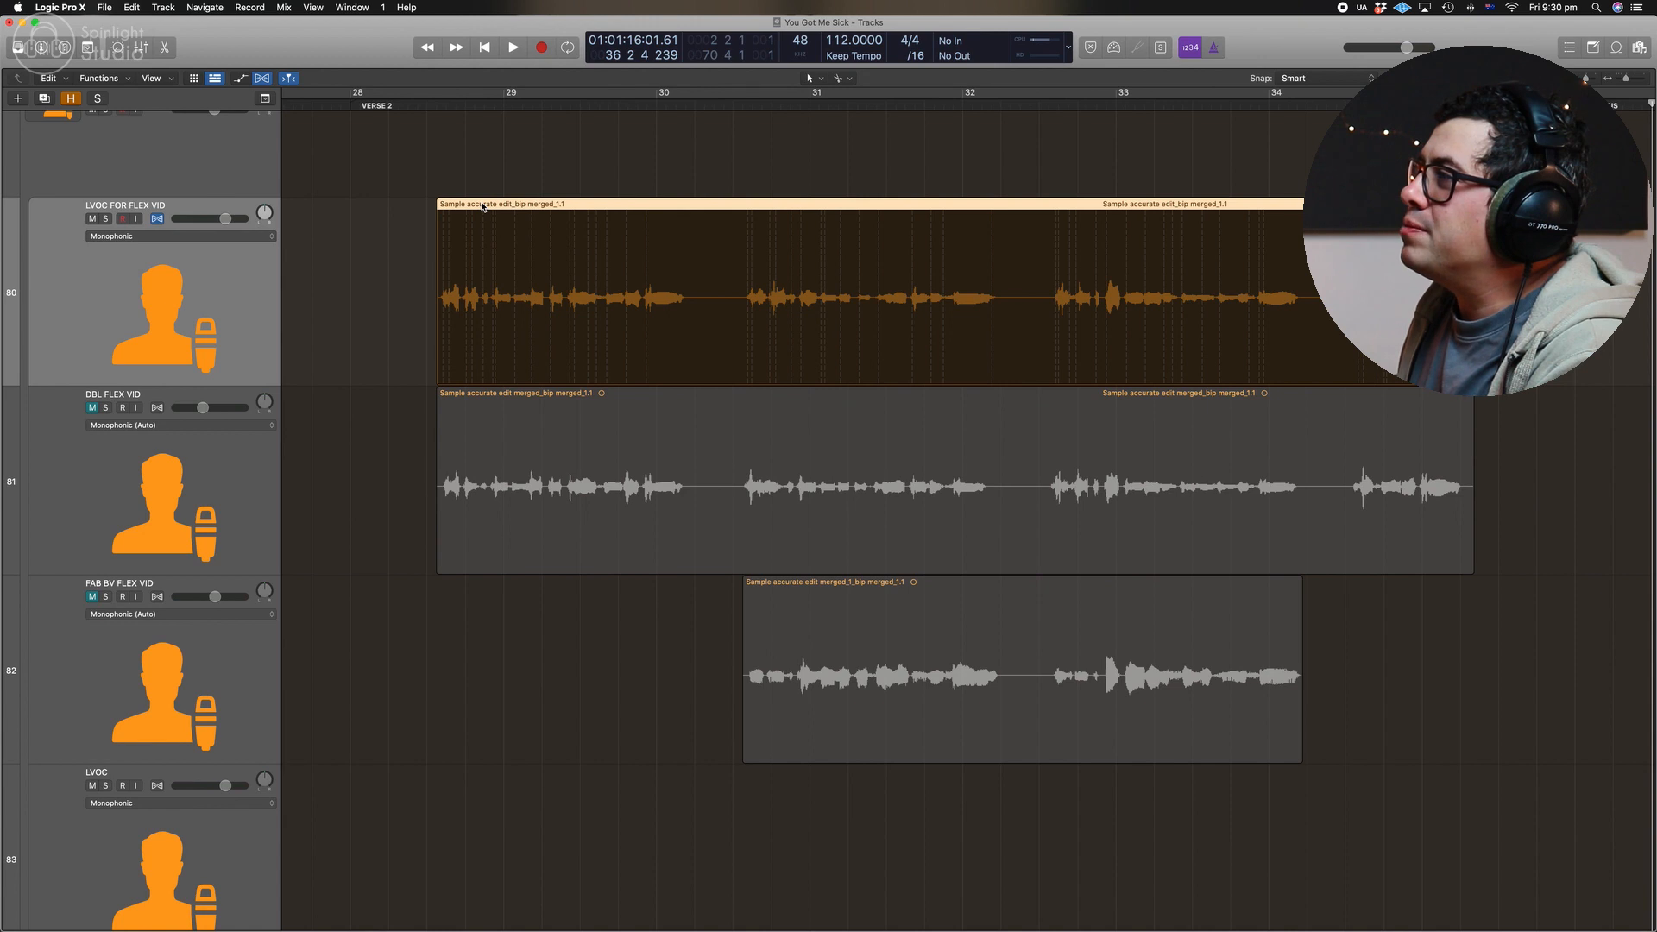
{"action": "double_click", "coordinate": [483, 205]}
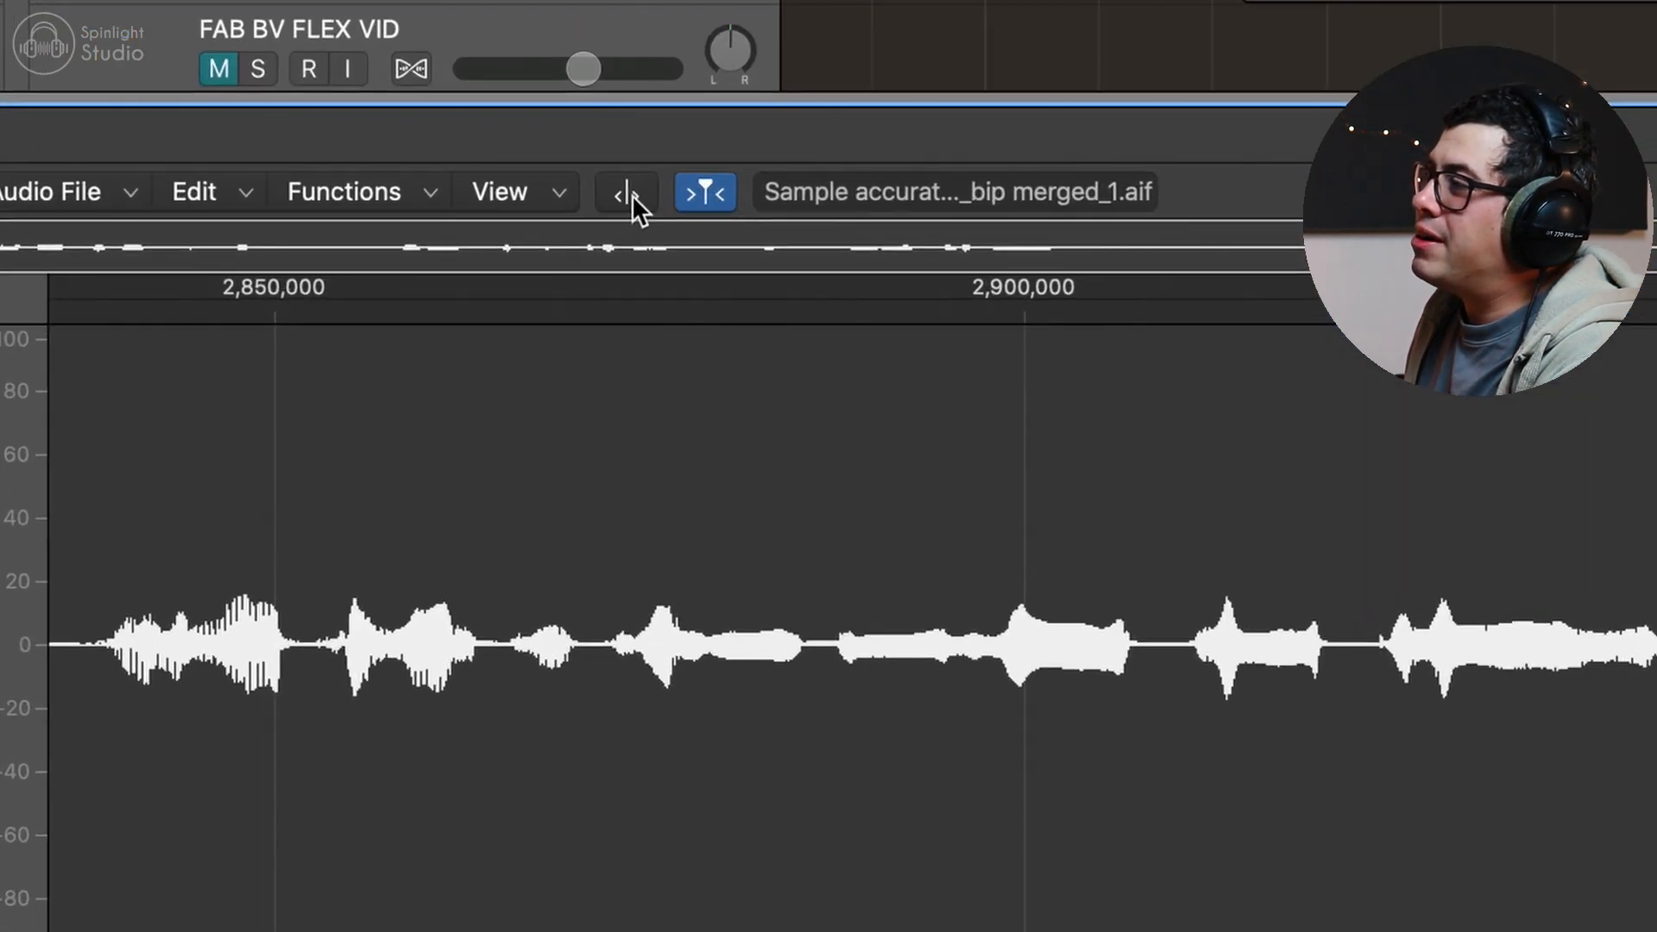
{"action": "left_click", "coordinate": [441, 373]}
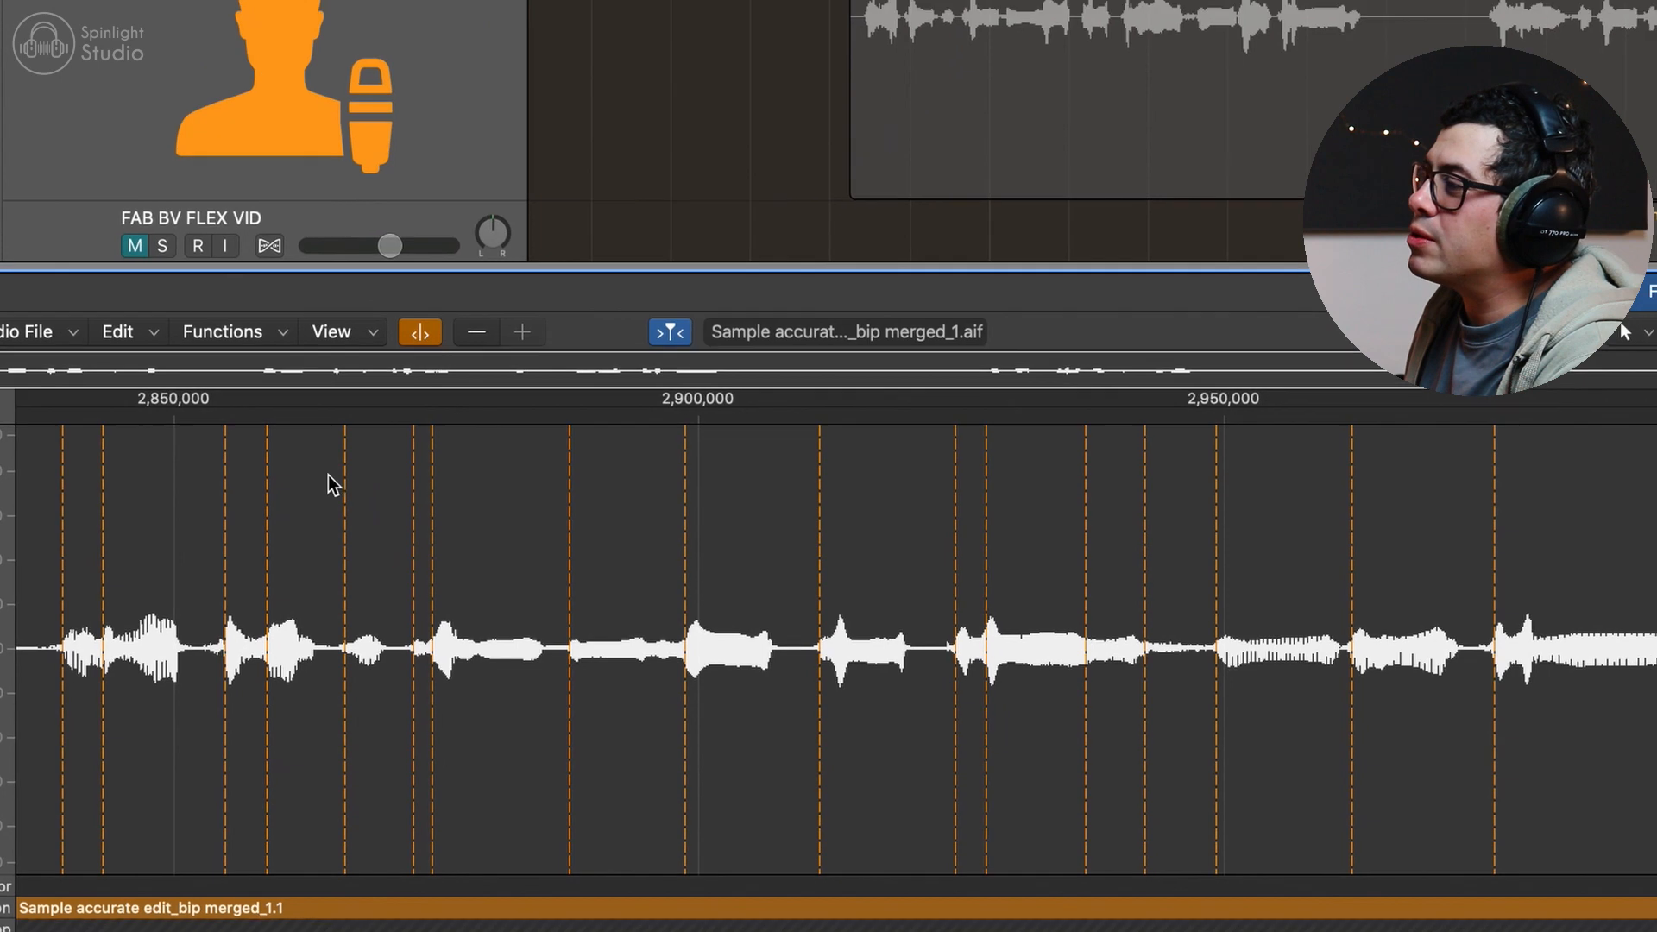
Step: Reduce the number of detected transients in the lead vocal file until no transient markers are left
{"action": "left_click", "coordinate": [471, 339]}
{"action": "left_click", "coordinate": [470, 339]}
{"action": "left_click", "coordinate": [471, 339]}
{"action": "left_click", "coordinate": [471, 339]}
{"action": "left_click", "coordinate": [471, 339]}
{"action": "left_click", "coordinate": [470, 340]}
{"action": "left_click", "coordinate": [470, 338]}
{"action": "left_click", "coordinate": [470, 338]}
{"action": "left_click", "coordinate": [470, 338]}
{"action": "left_click", "coordinate": [469, 339]}
{"action": "left_click", "coordinate": [470, 338]}
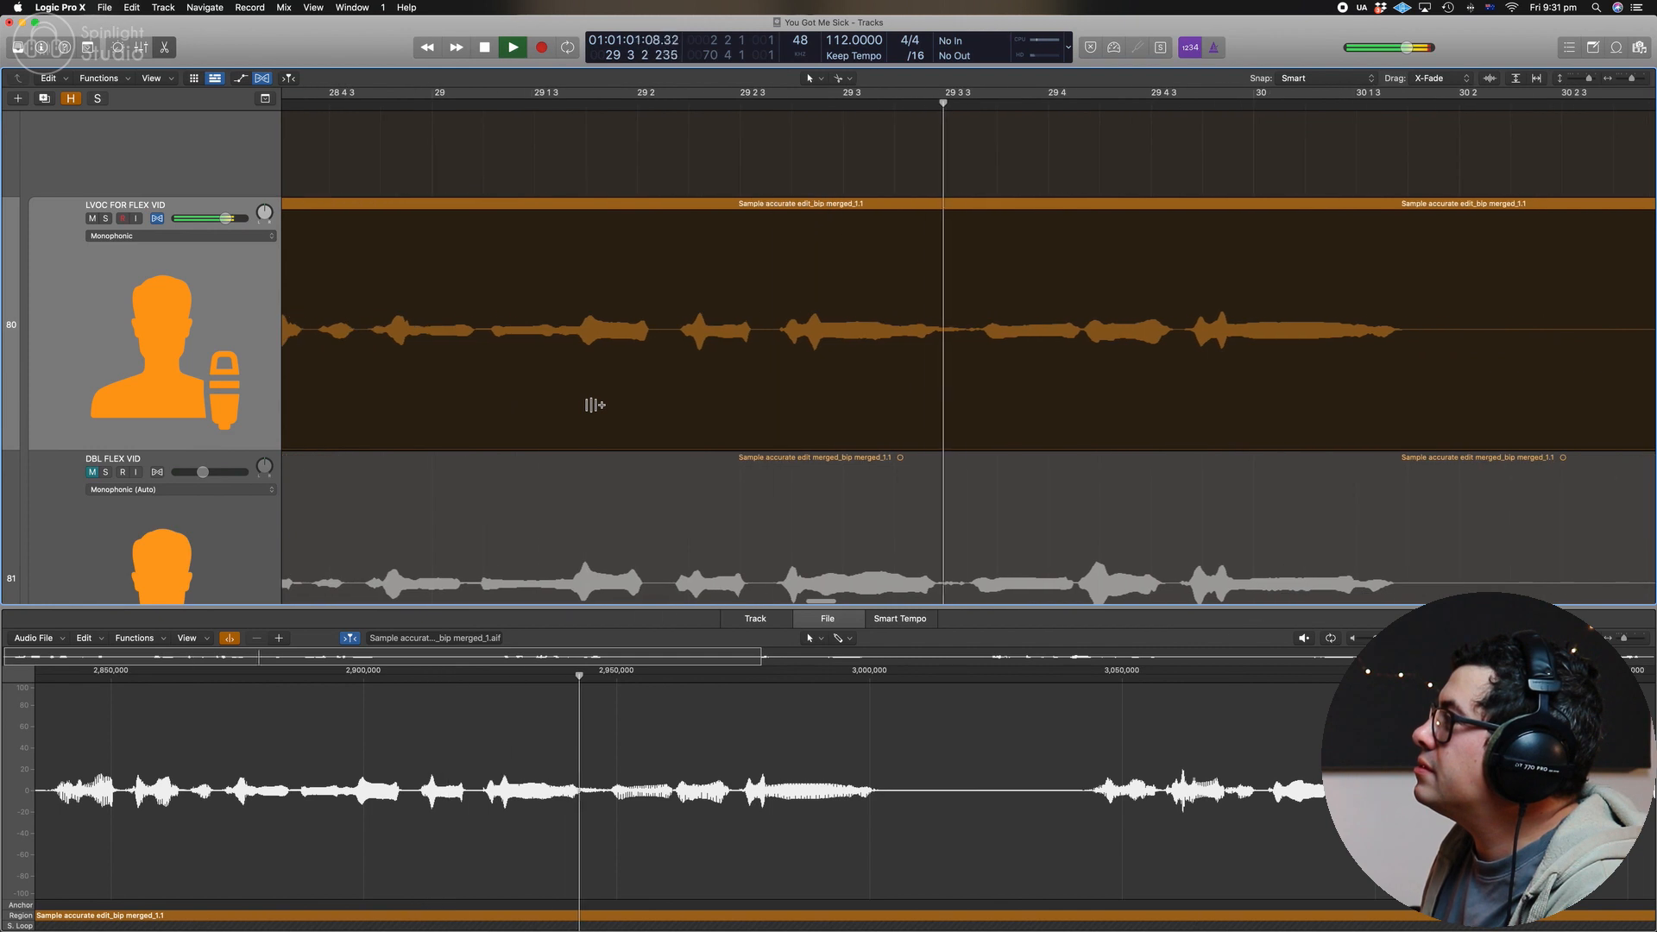
Step: Listen to the first lead vocal phrase between bars 29 and 30 and park the playhead at 29 3 4
{"action": "key", "text": "space"}
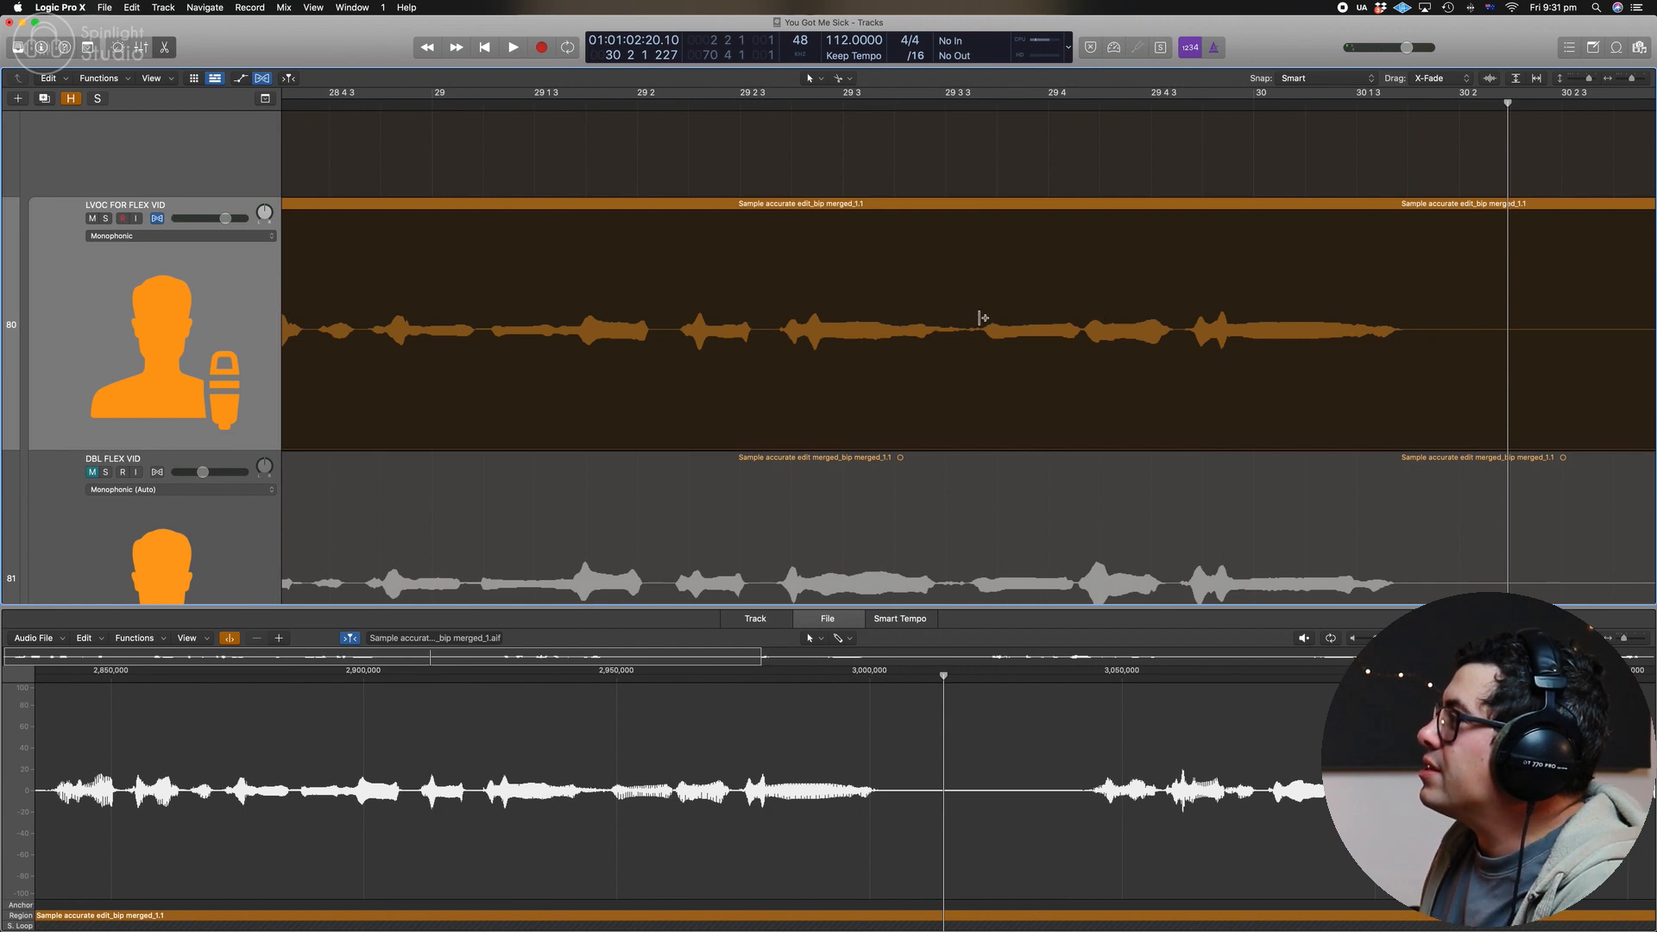
{"action": "key", "text": "space"}
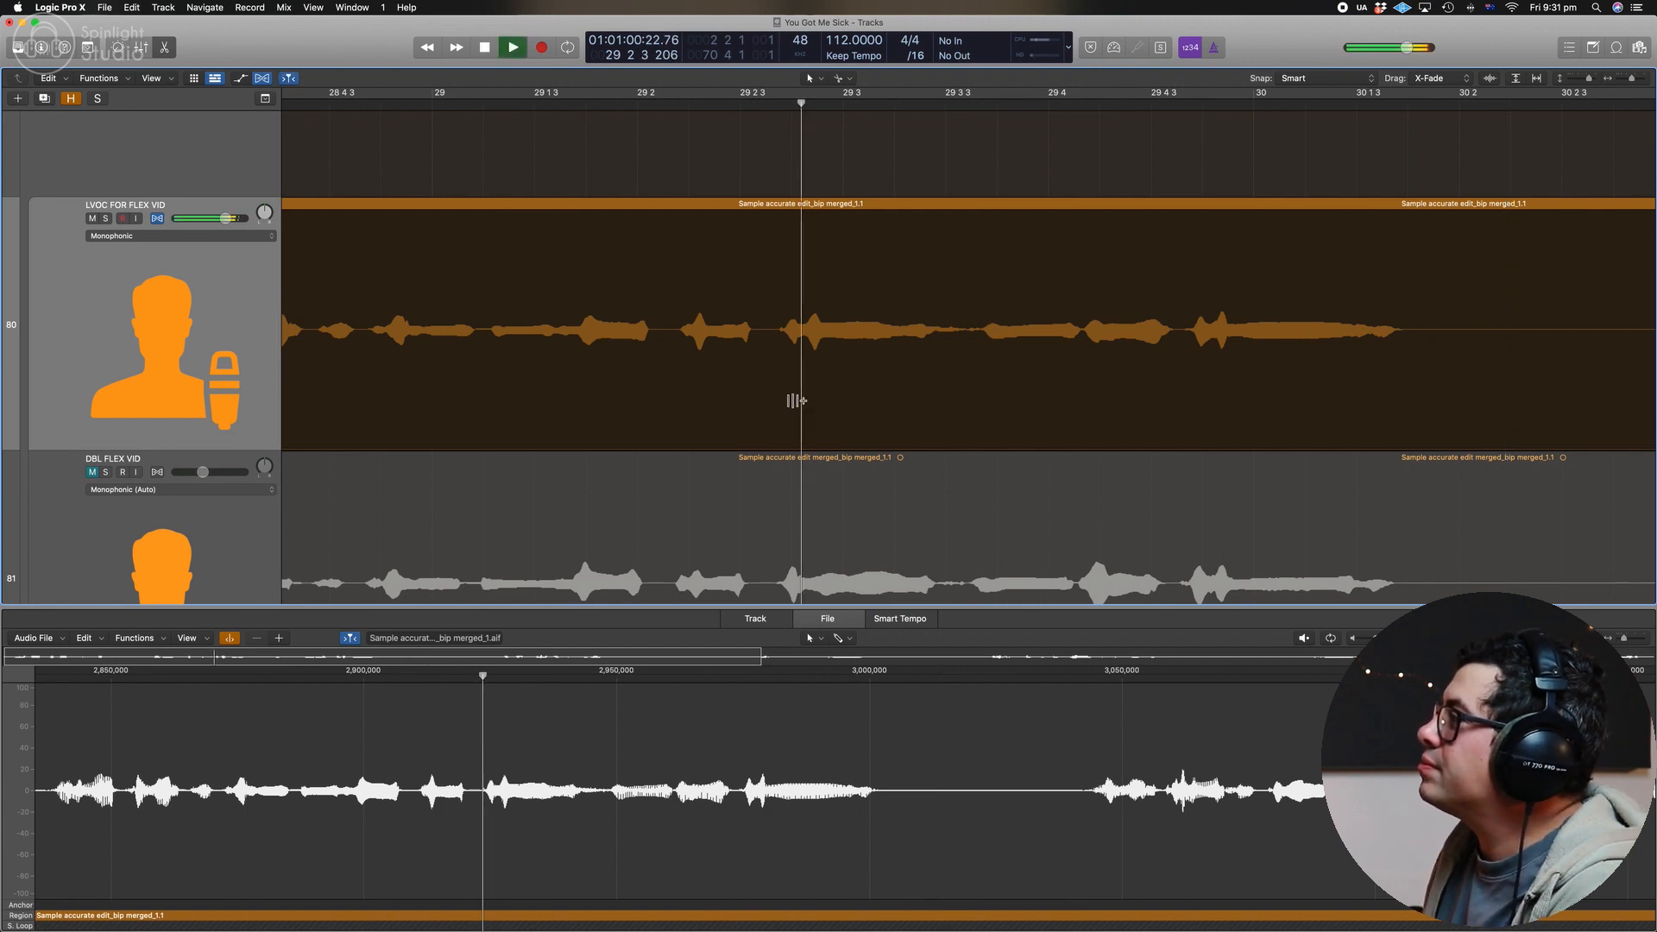
{"action": "key", "text": "space"}
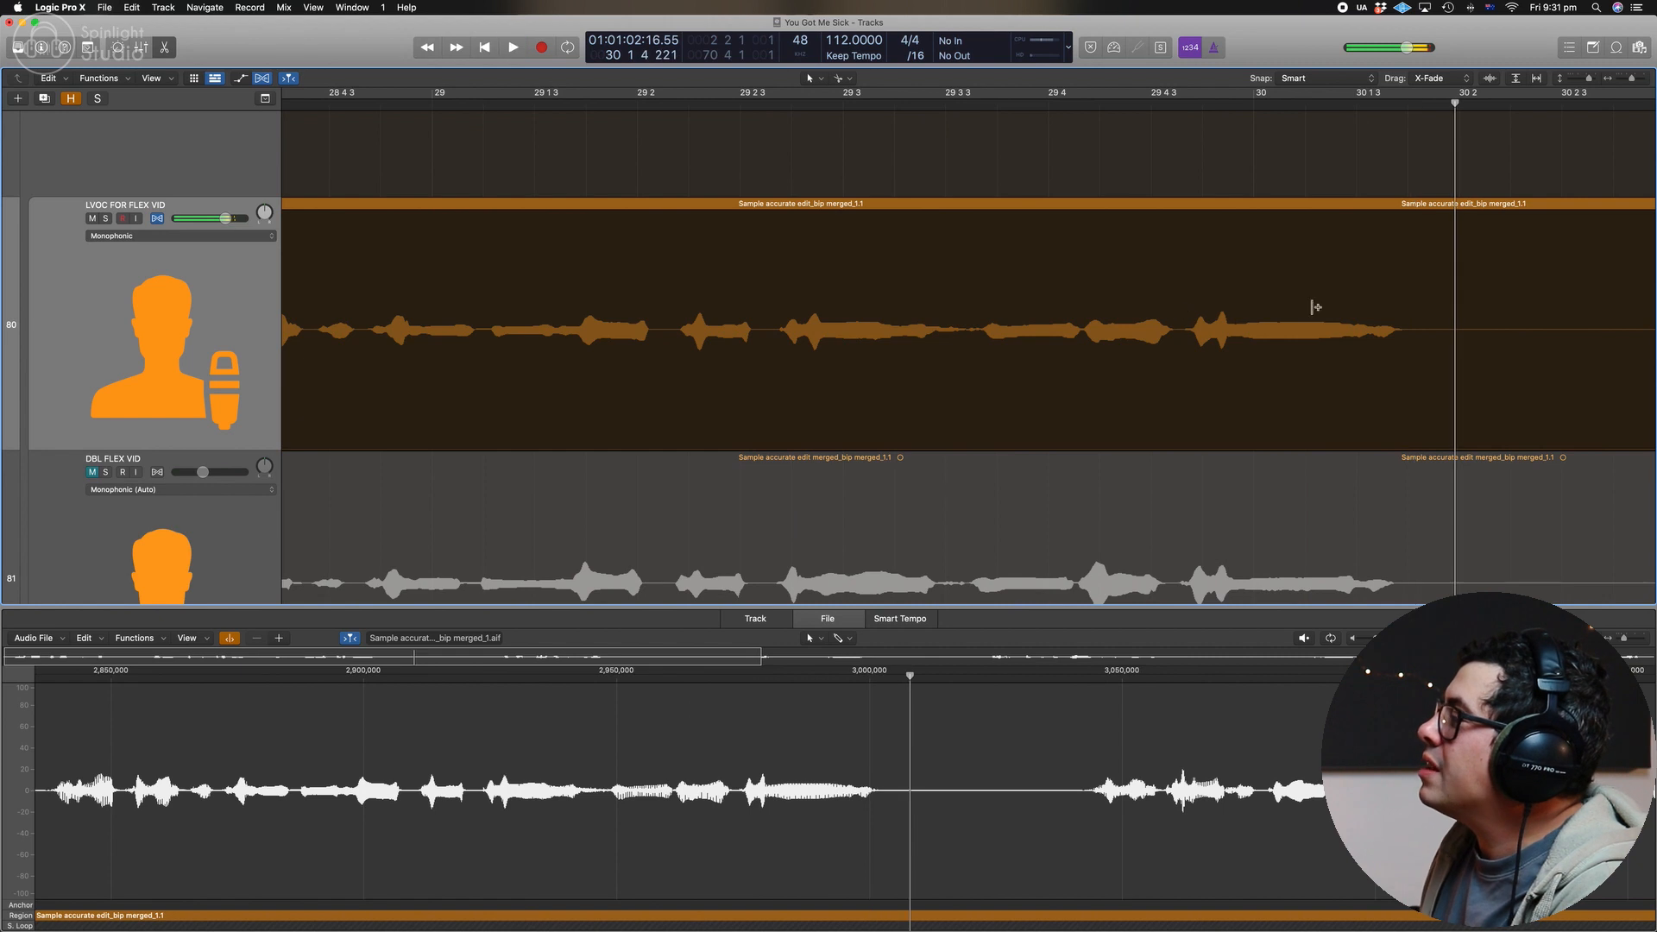
{"action": "left_click_drag", "start_coordinate": [1093, 102], "coordinate": [999, 102]}
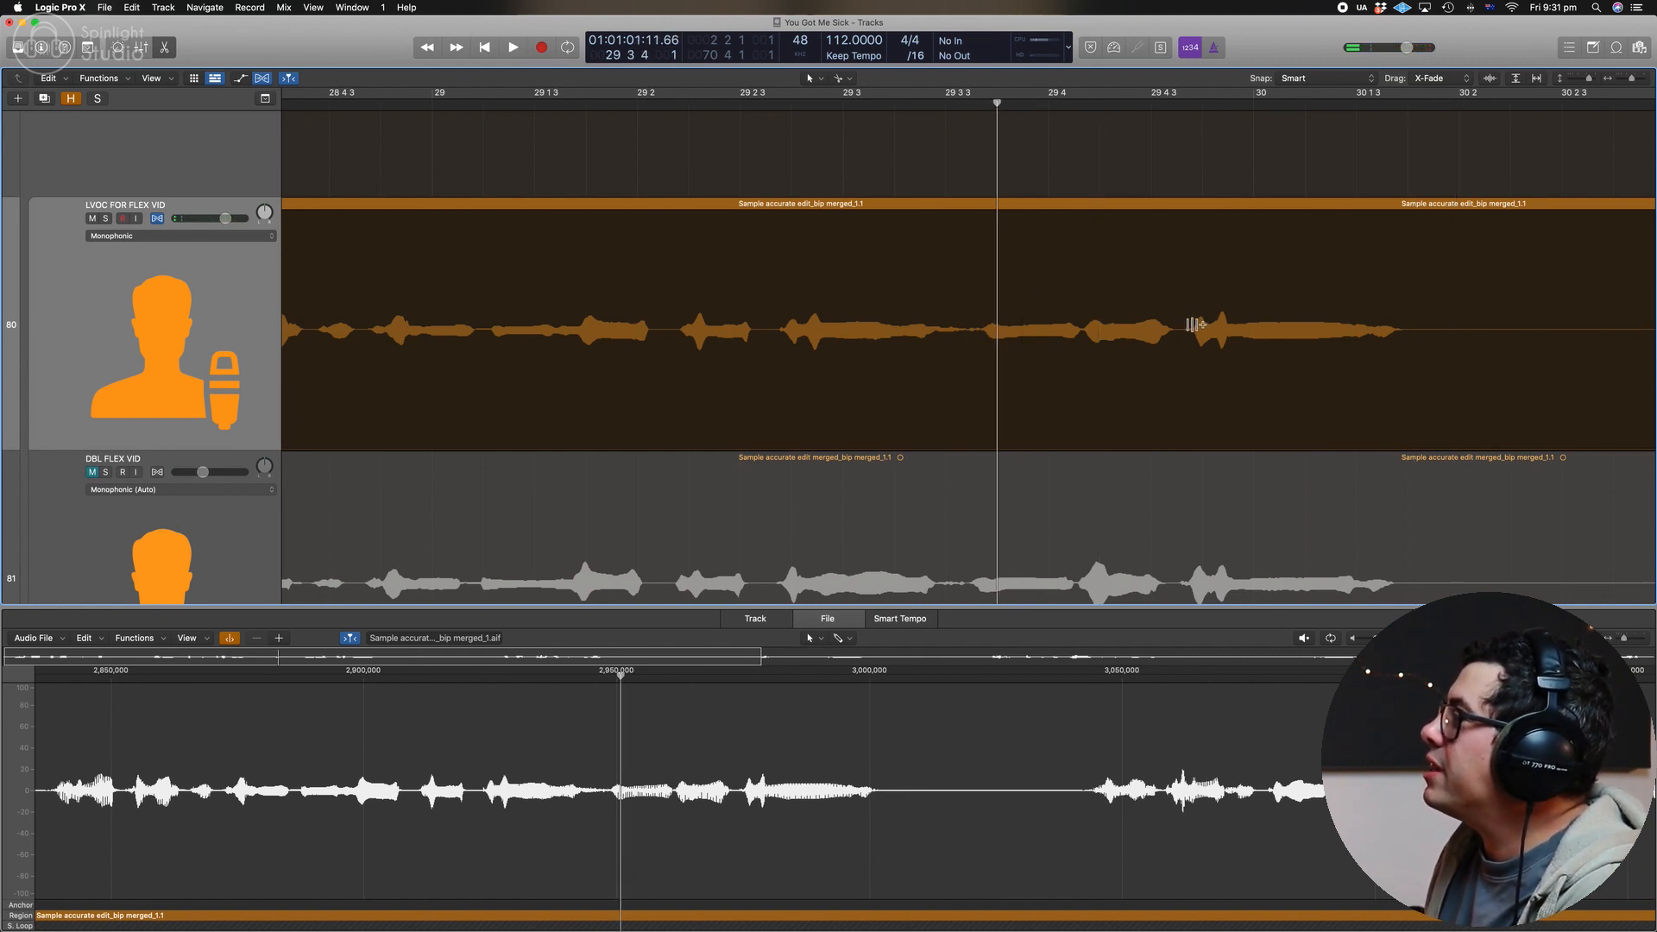
Step: Add flex markers to the lead vocal in the silence after the first phrase and just before its first word
{"action": "scroll", "coordinate": [1443, 207], "scroll_direction": "right", "scroll_amount": 1}
{"action": "left_click", "coordinate": [1444, 205]}
{"action": "left_click", "coordinate": [1416, 229]}
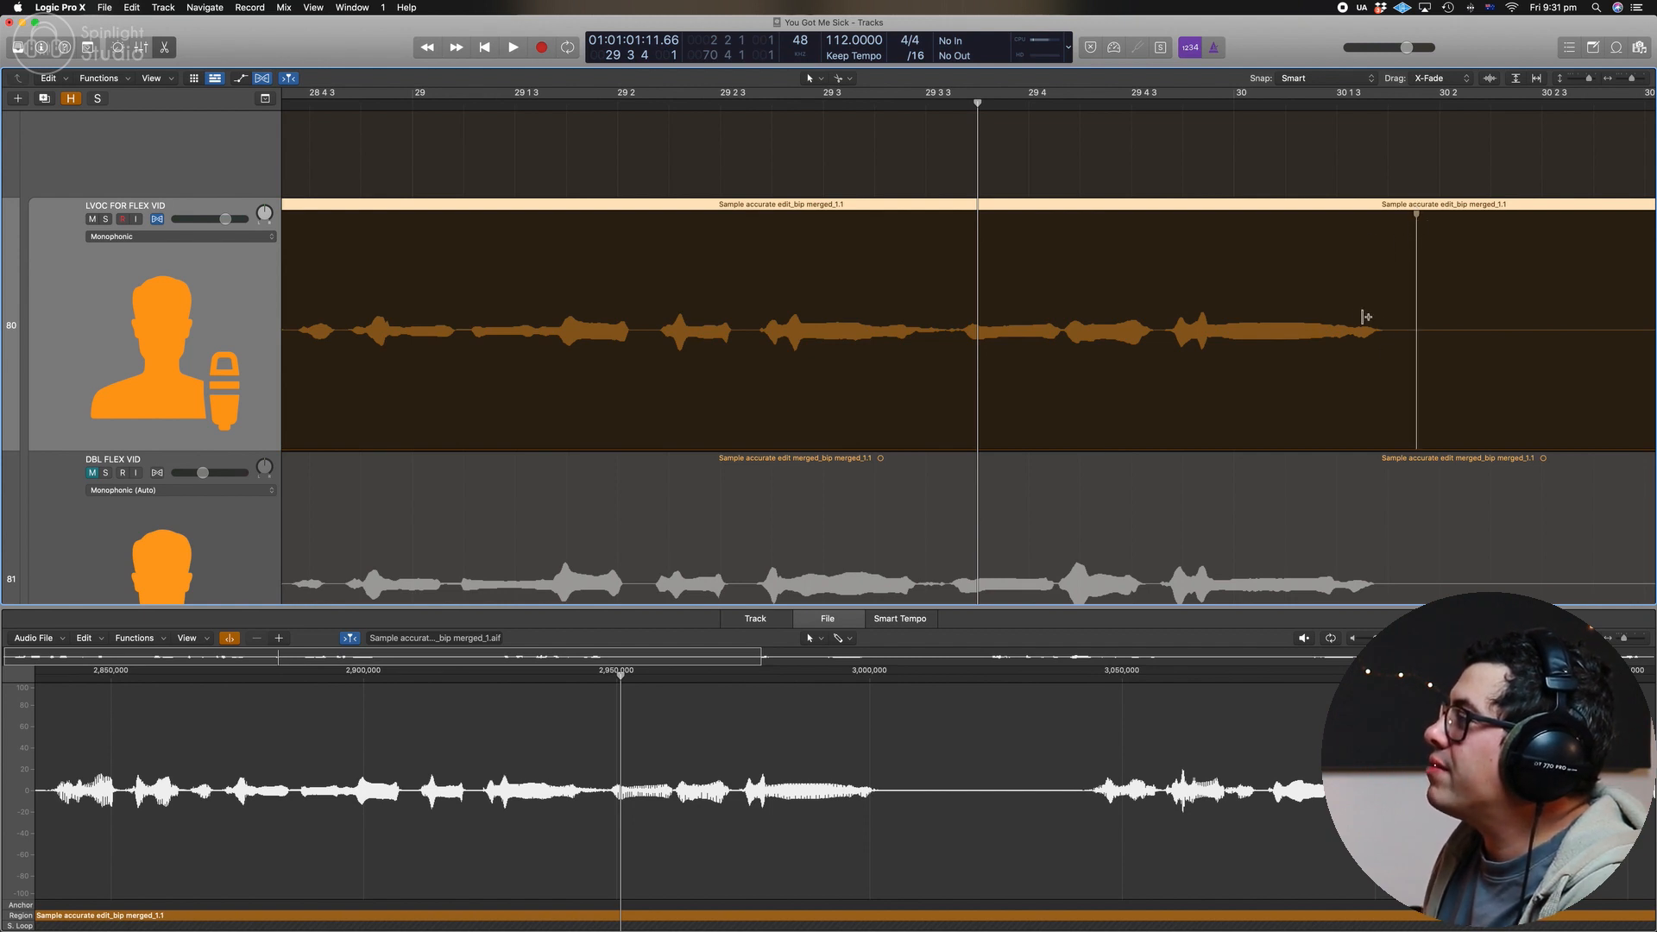
{"action": "scroll", "coordinate": [1485, 302], "scroll_direction": "right", "scroll_amount": 5}
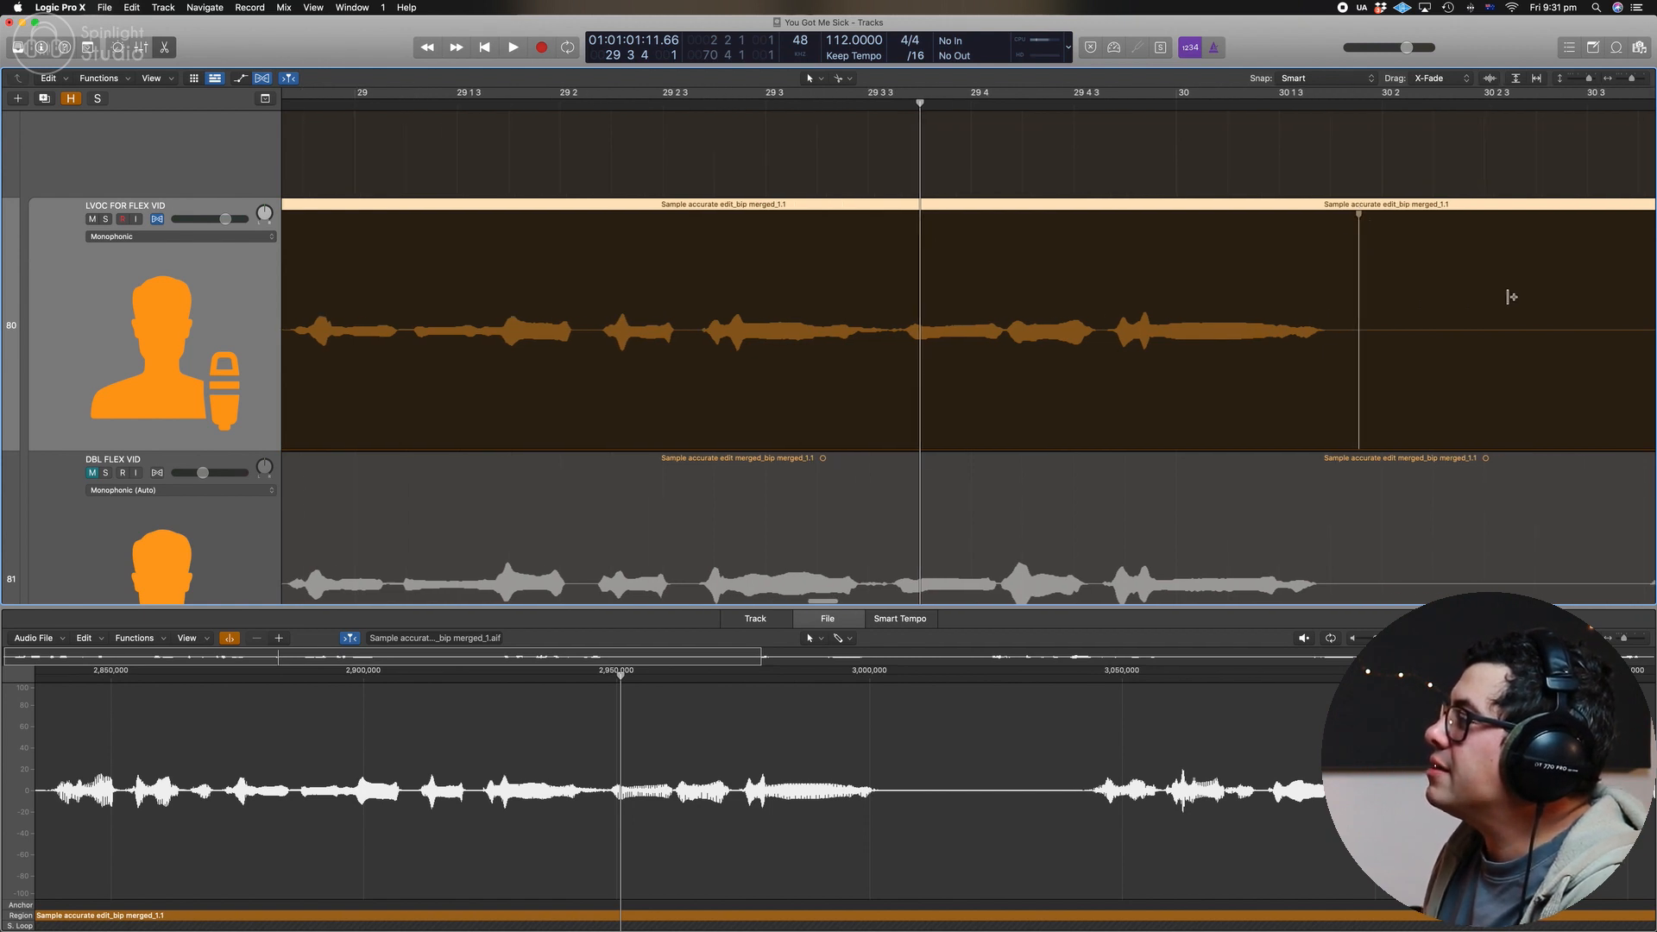
{"action": "left_click", "coordinate": [1374, 227]}
{"action": "scroll", "coordinate": [397, 271], "scroll_direction": "left", "scroll_amount": 10}
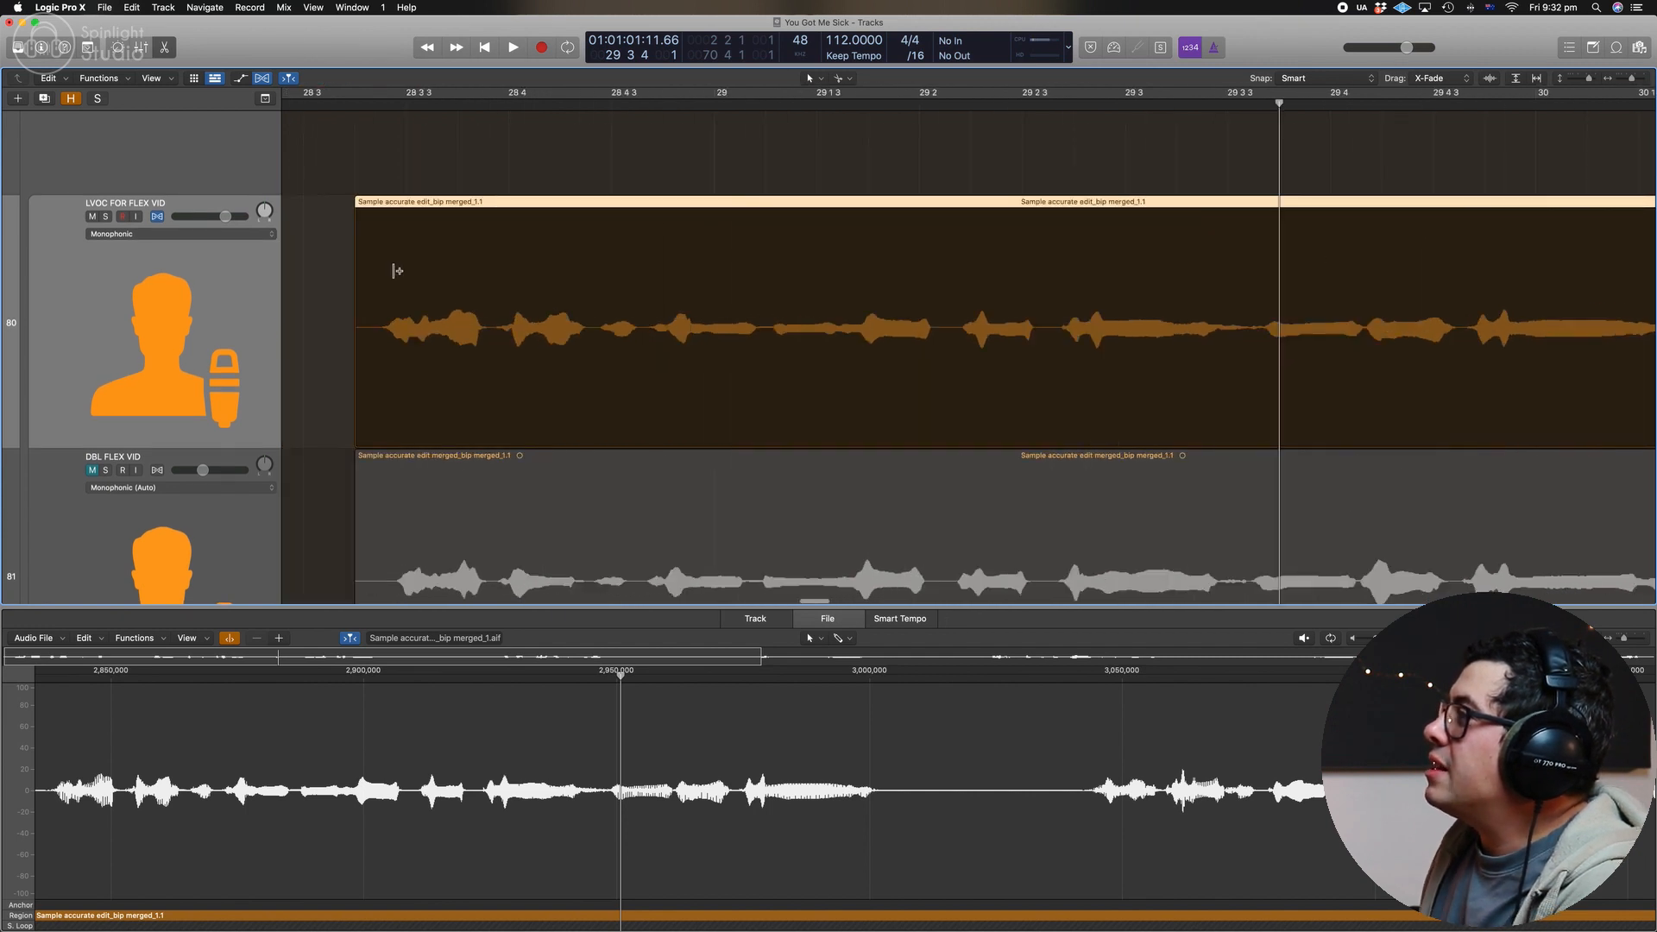
{"action": "left_click", "coordinate": [382, 228]}
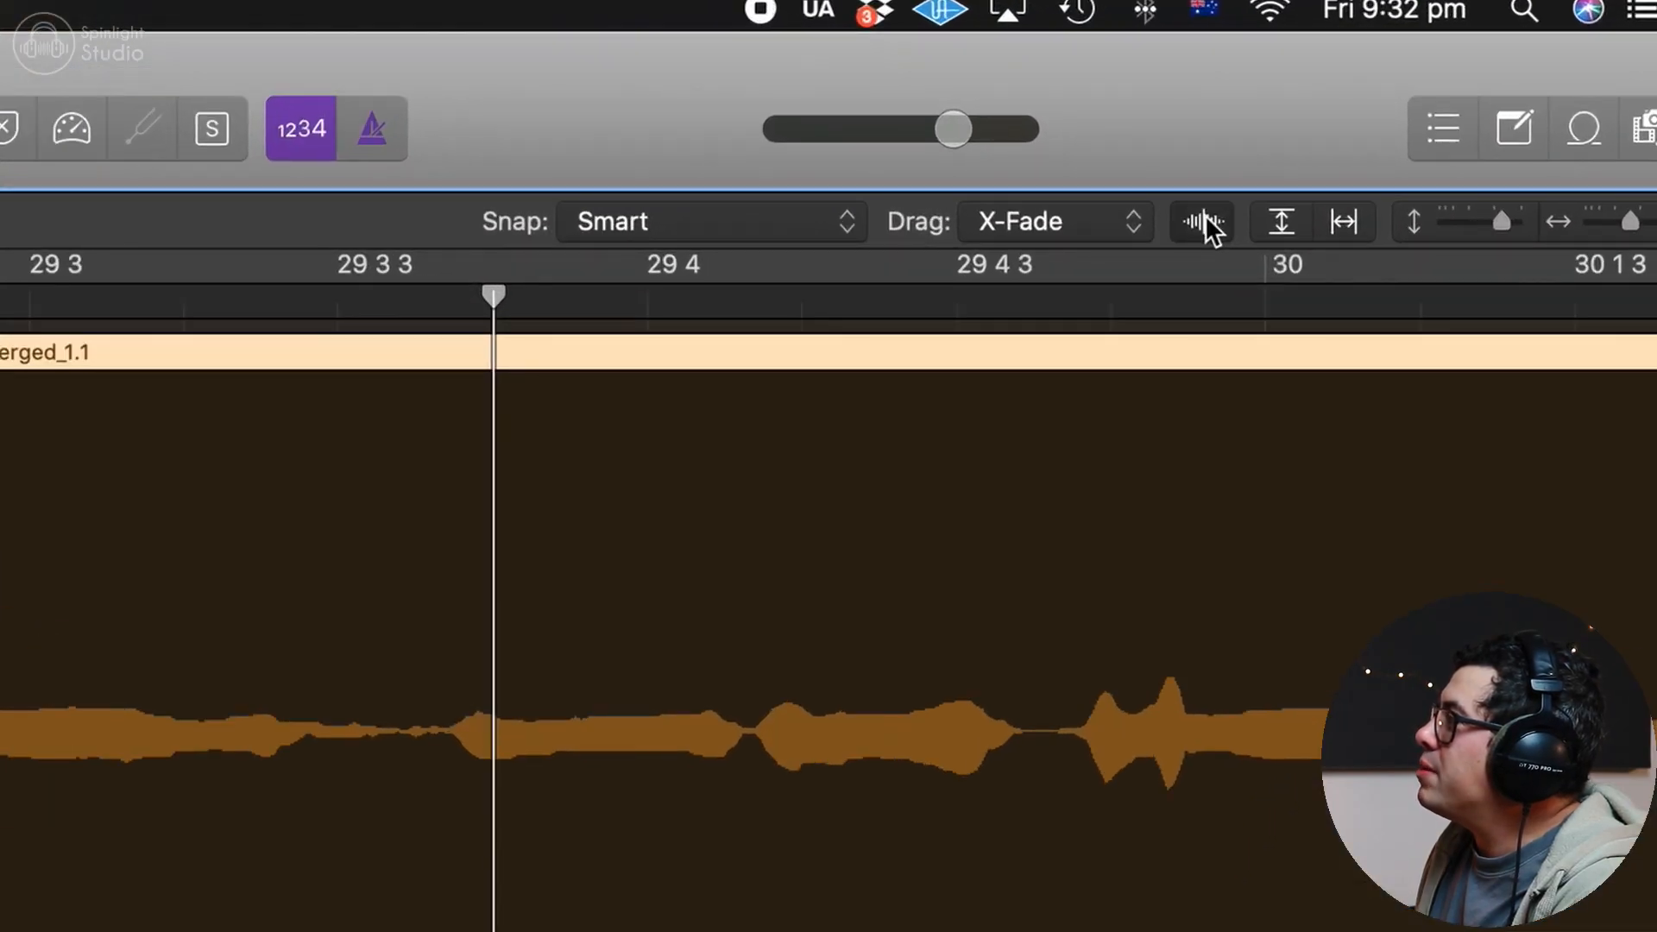
Step: Turn on waveform zoom and enlarge the track waveforms, then check the first phrase from start to end
{"action": "left_click_drag", "start_coordinate": [1208, 229], "coordinate": [1209, 281]}
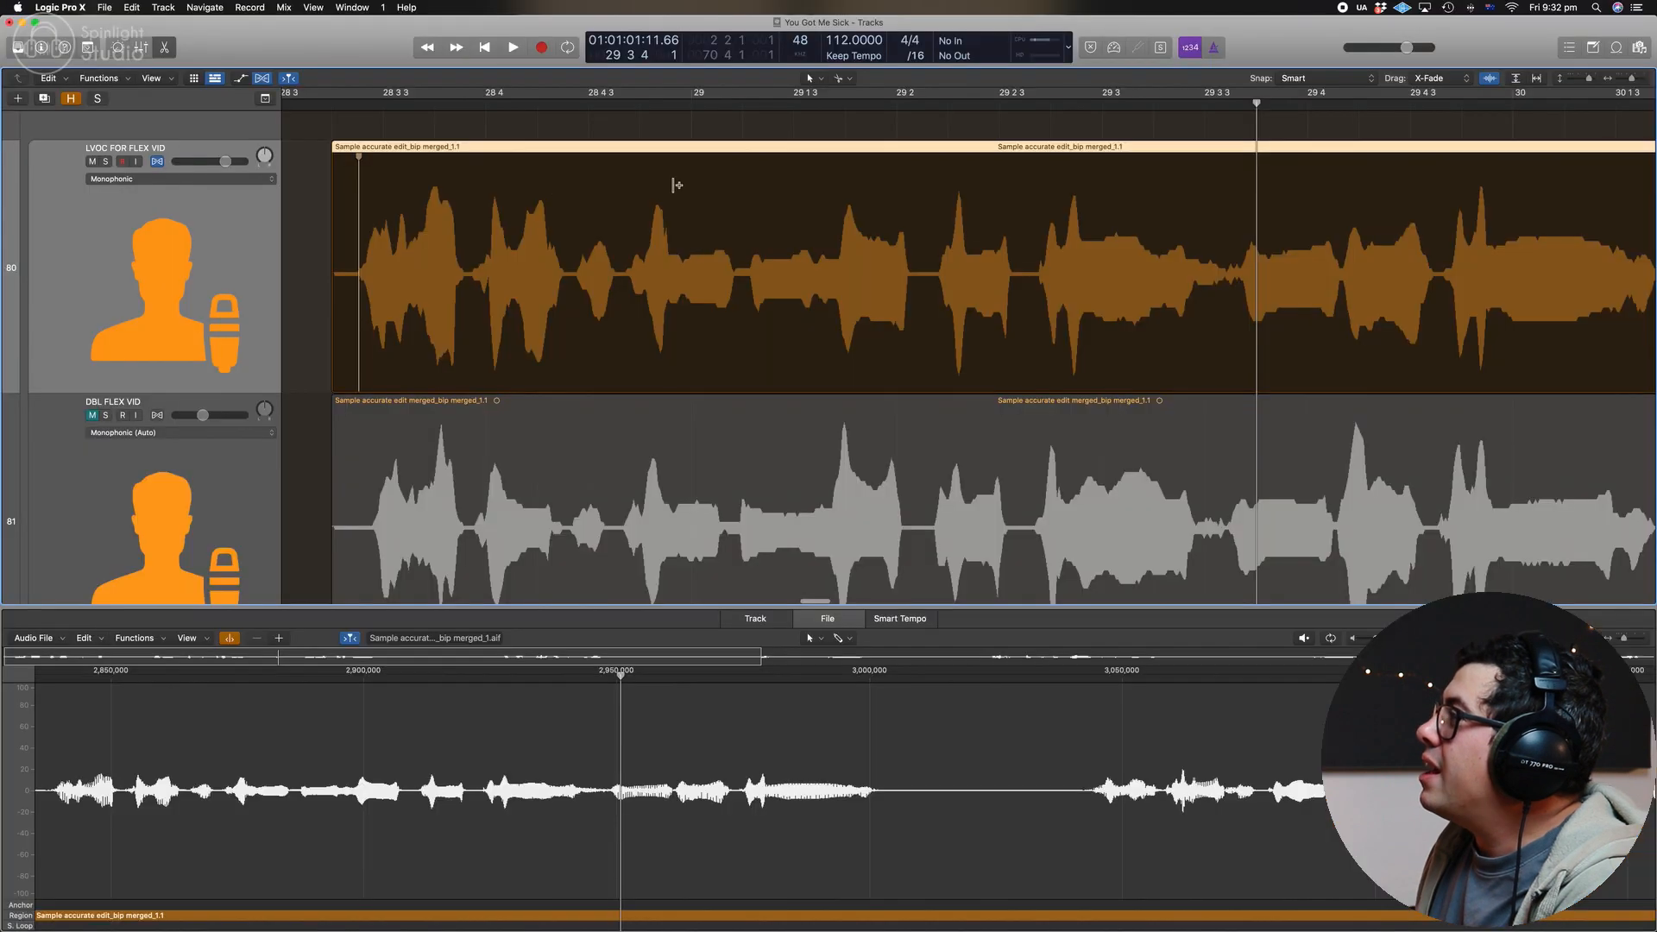
{"action": "scroll", "coordinate": [863, 173], "scroll_direction": "right", "scroll_amount": 3}
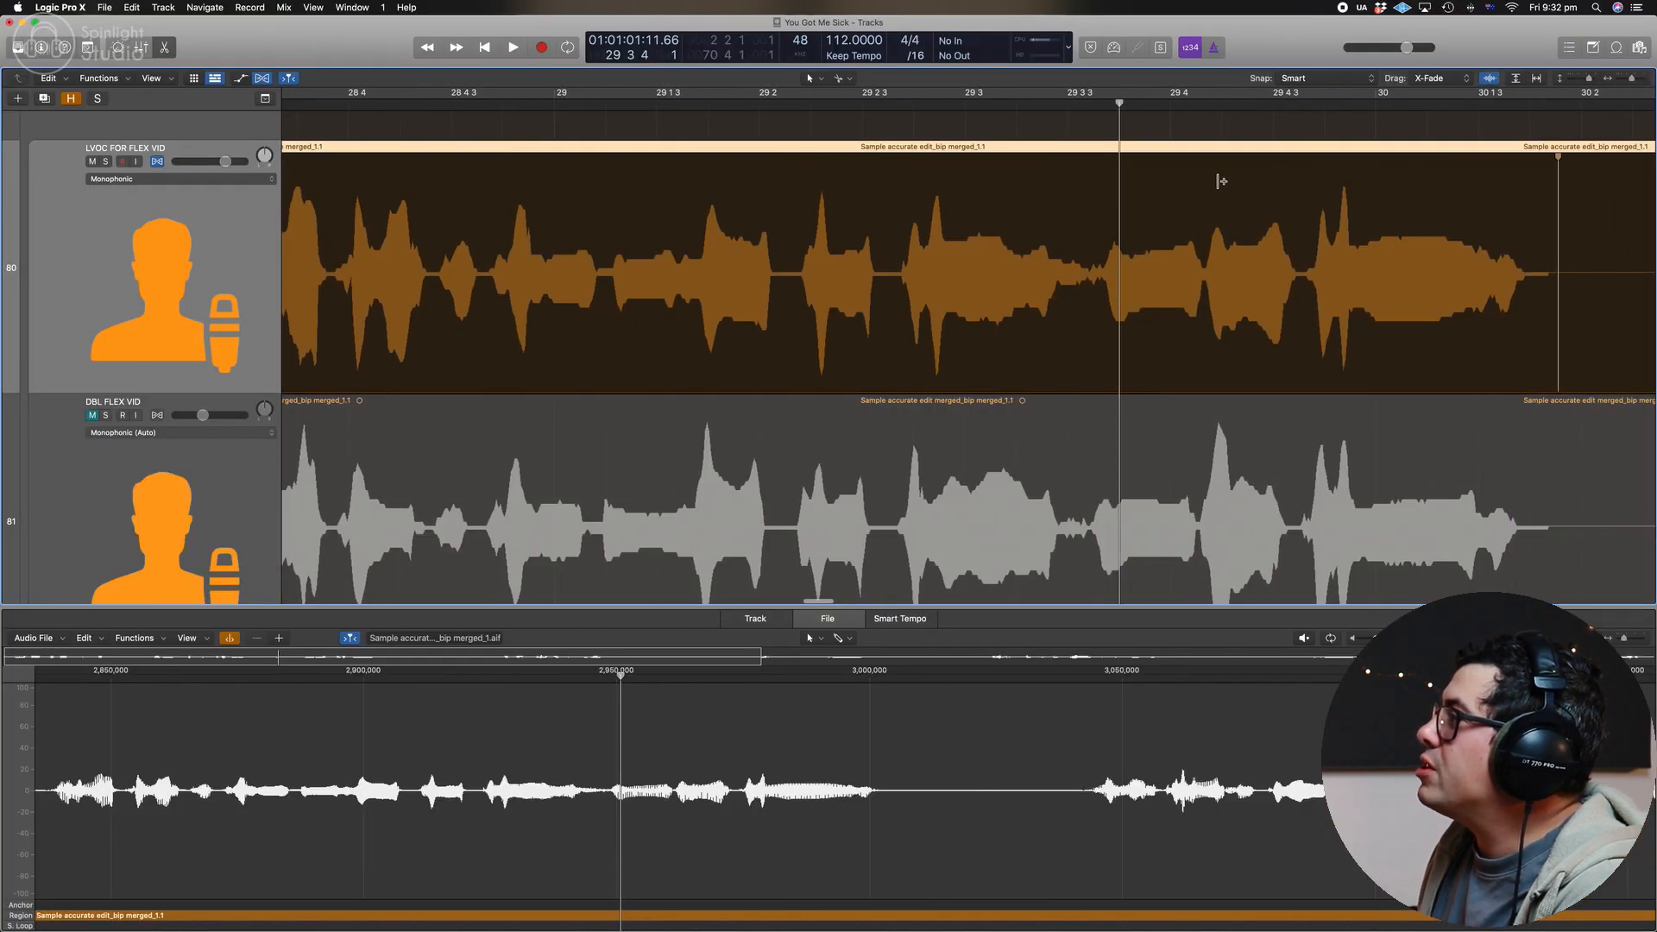
{"action": "scroll", "coordinate": [836, 222], "scroll_direction": "left", "scroll_amount": 3}
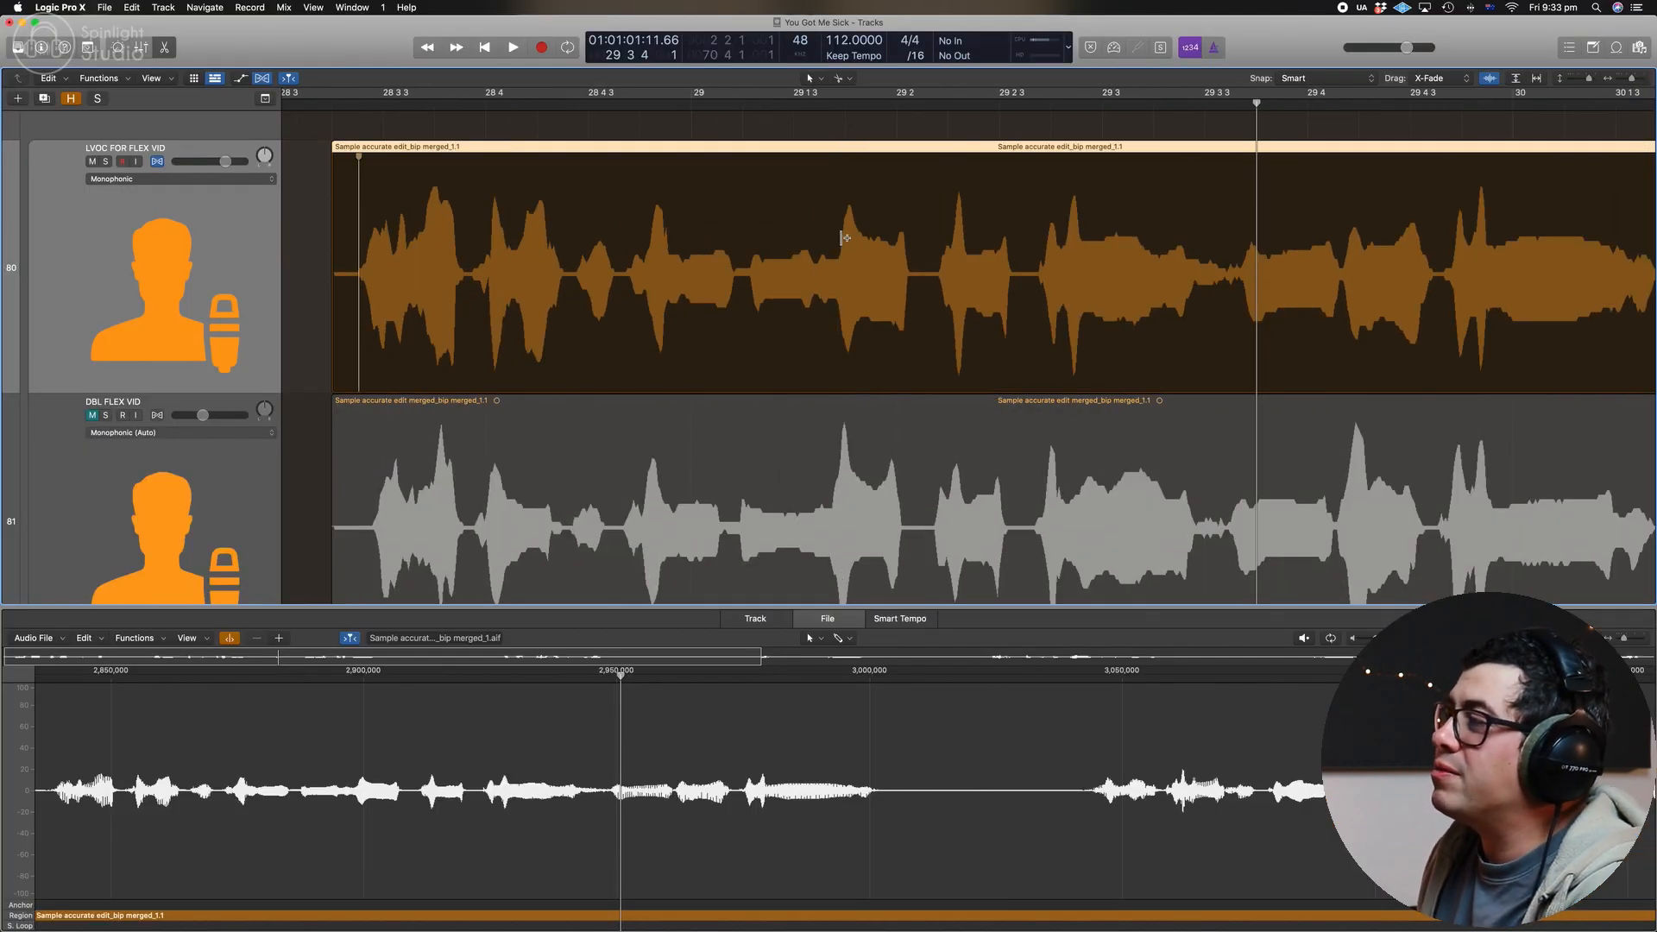
{"action": "left_click", "coordinate": [919, 238]}
{"action": "key", "text": "super+z"}
{"action": "left_click", "coordinate": [629, 233]}
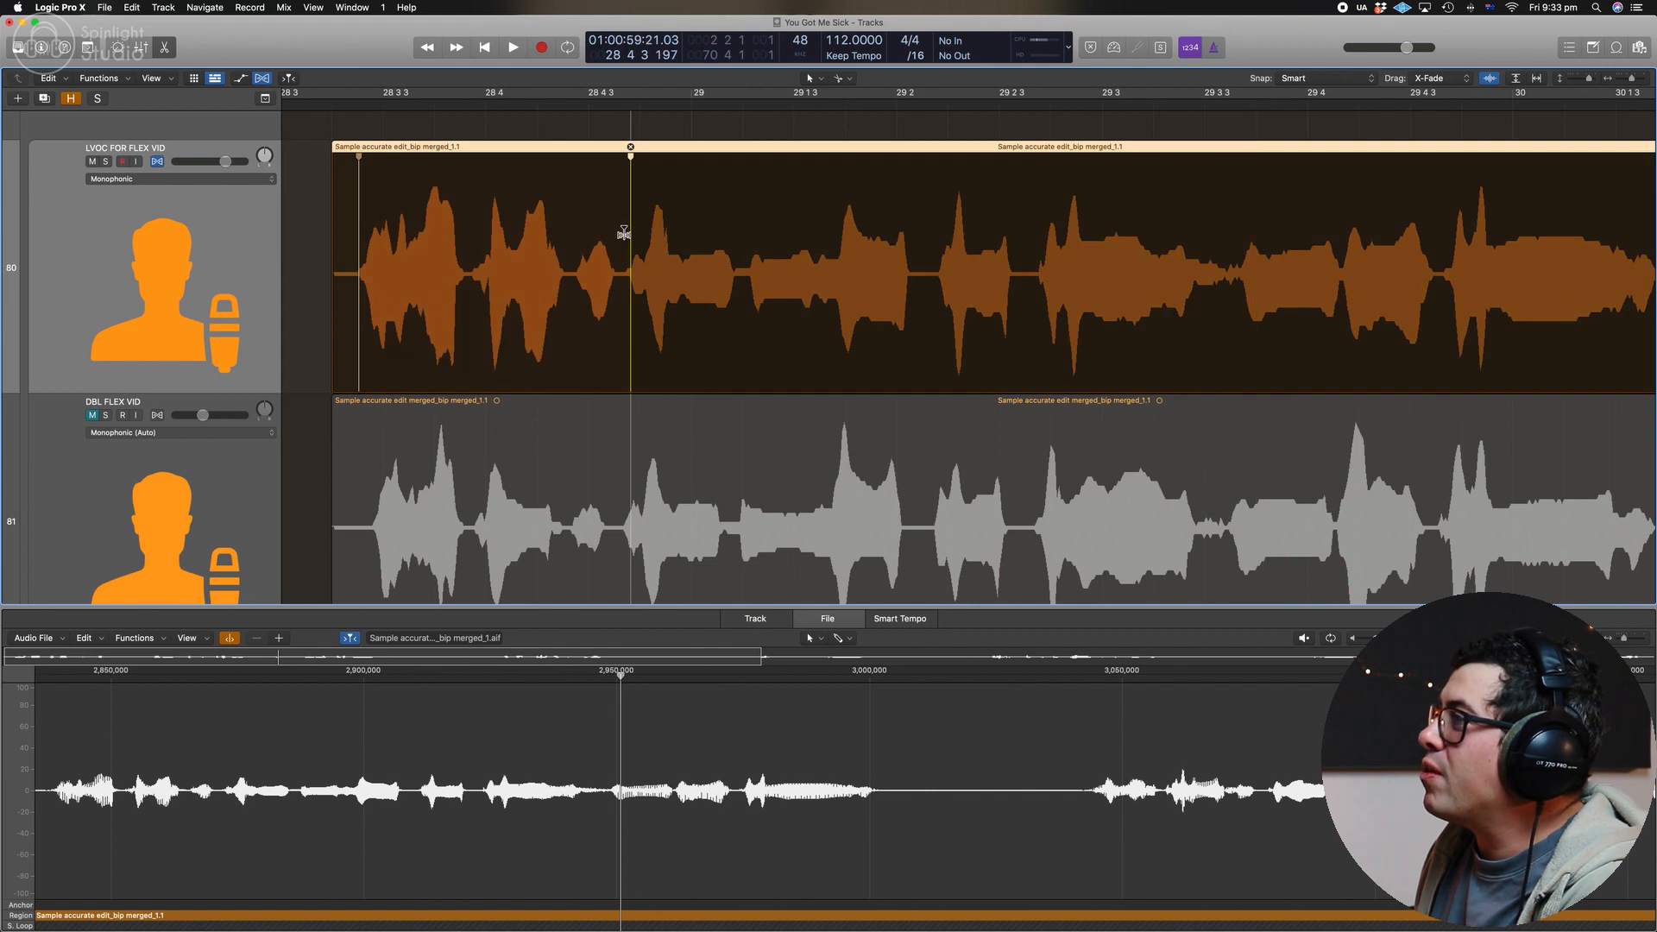
{"action": "key", "text": "super+z"}
{"action": "left_click_drag", "start_coordinate": [686, 245], "coordinate": [691, 242]}
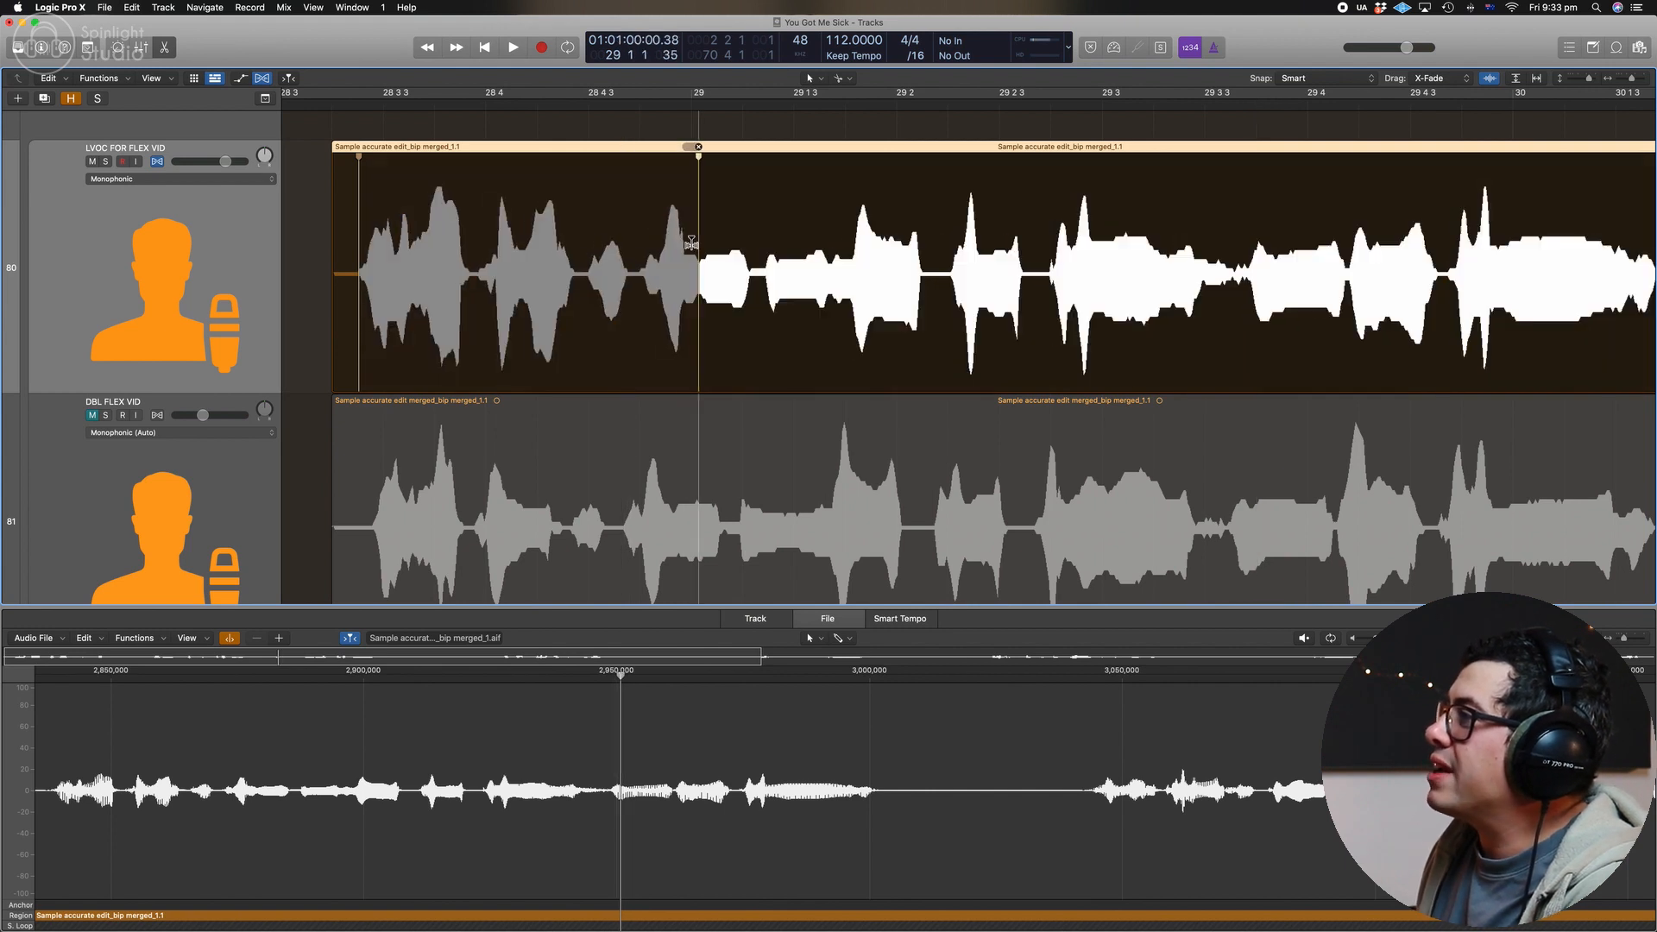
{"action": "key", "text": "super+z"}
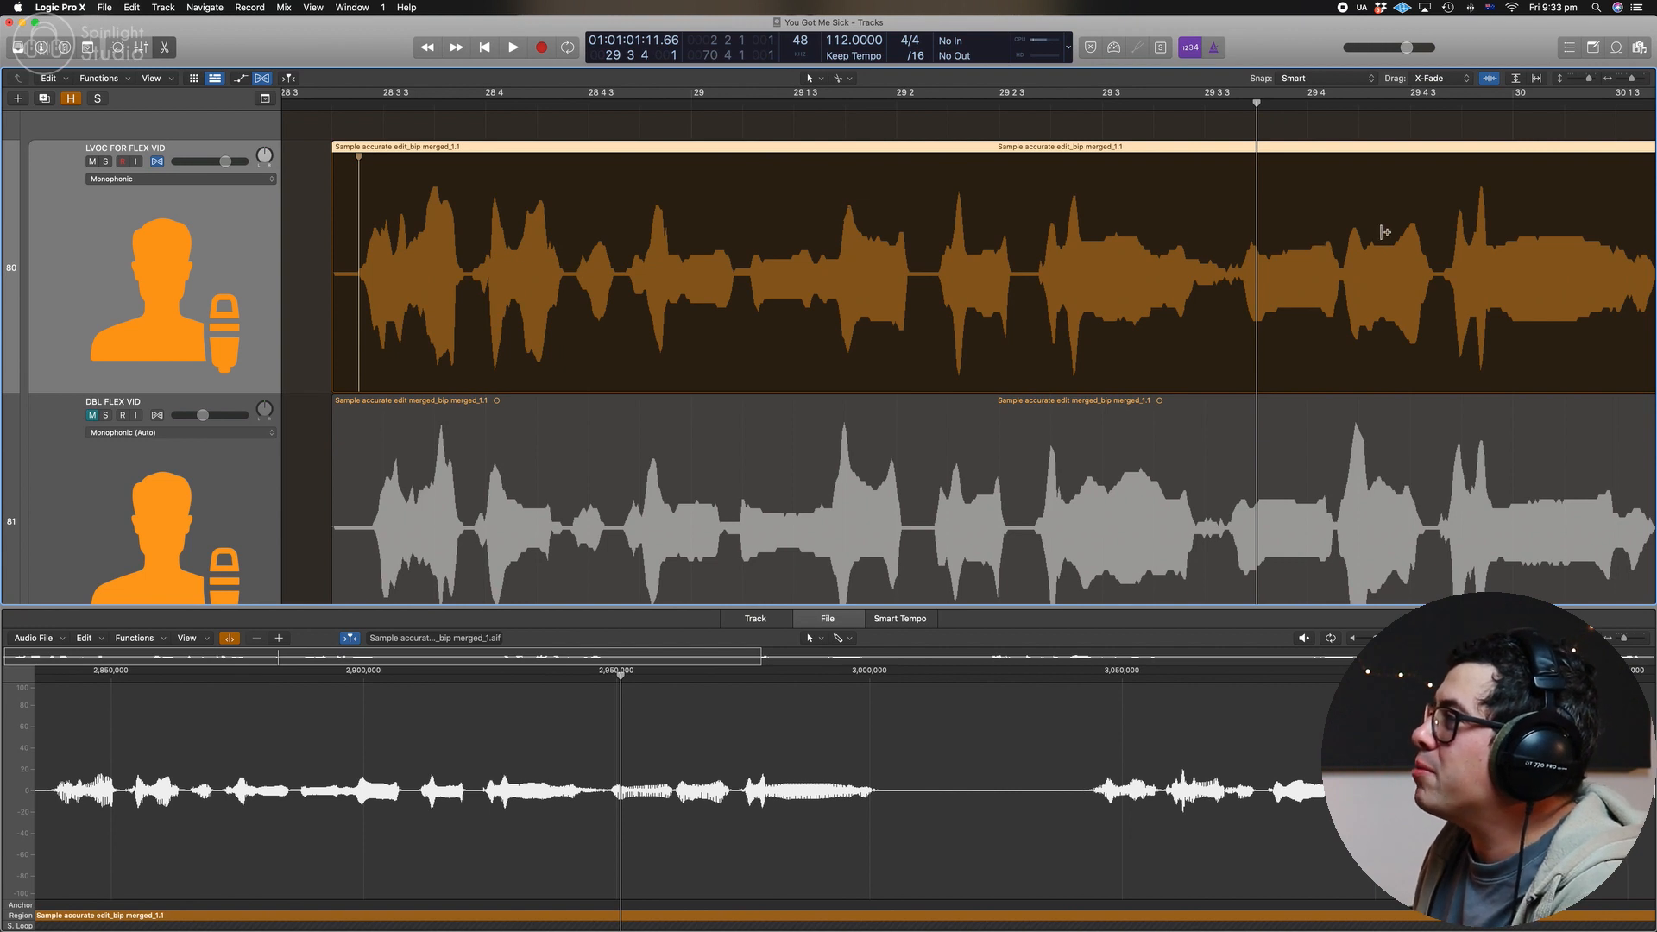
Step: Play the lead vocal phrase, add a flex marker at the word onset just after bar 29, and shift it slightly earlier
{"action": "key", "text": "space"}
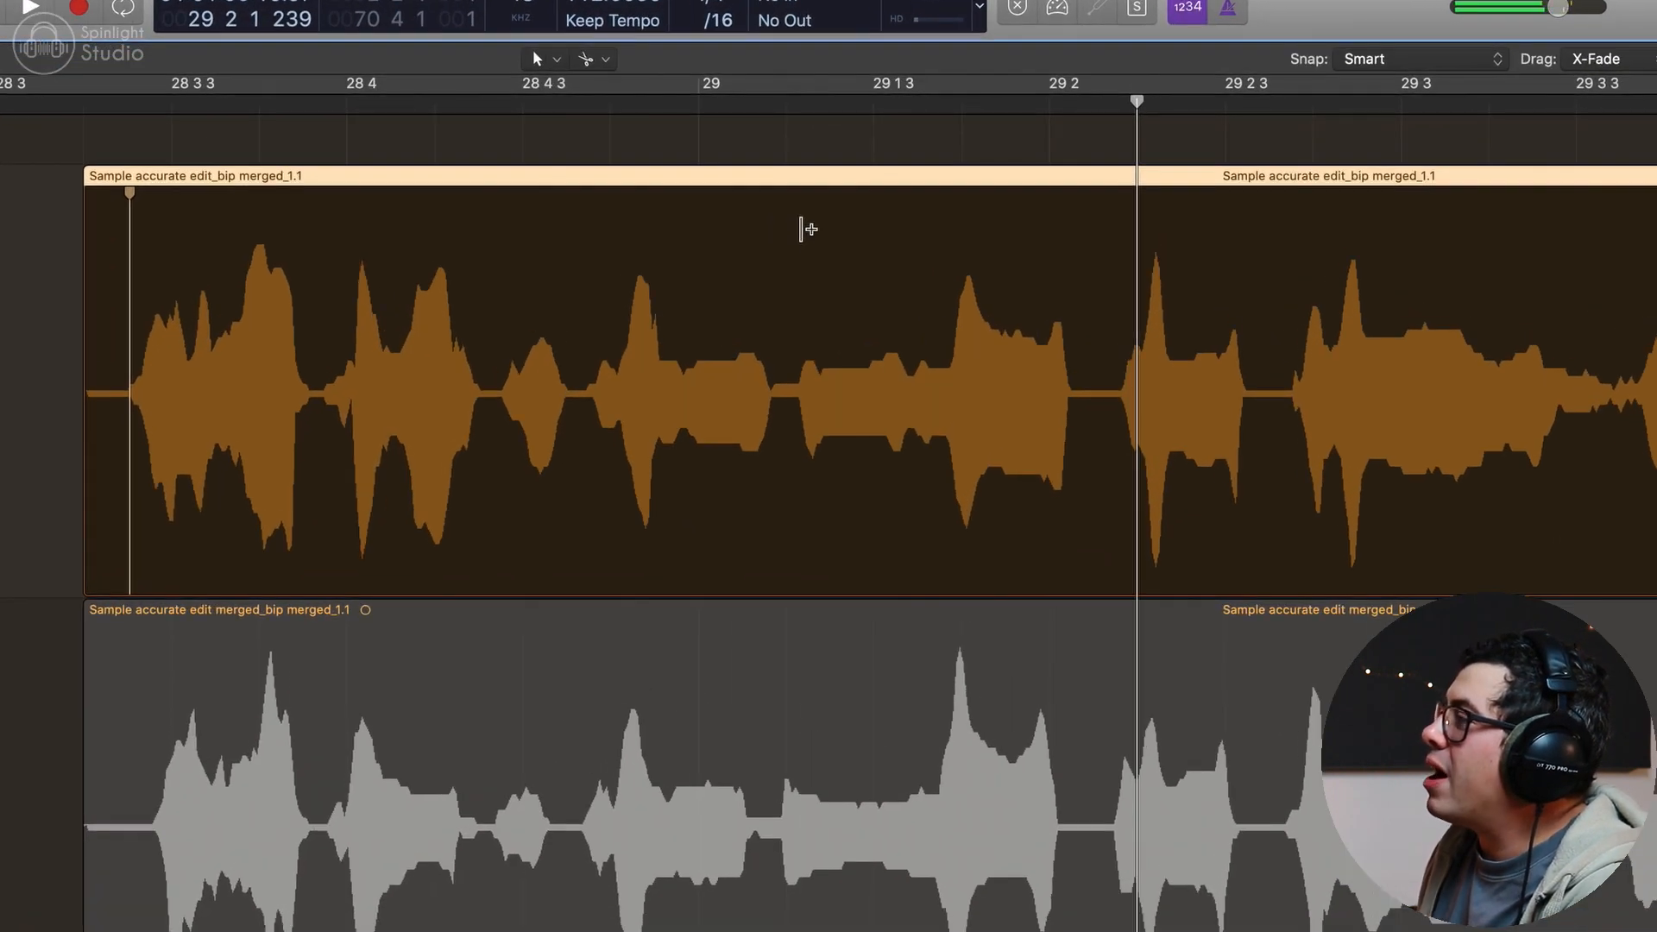
{"action": "left_click", "coordinate": [962, 180]}
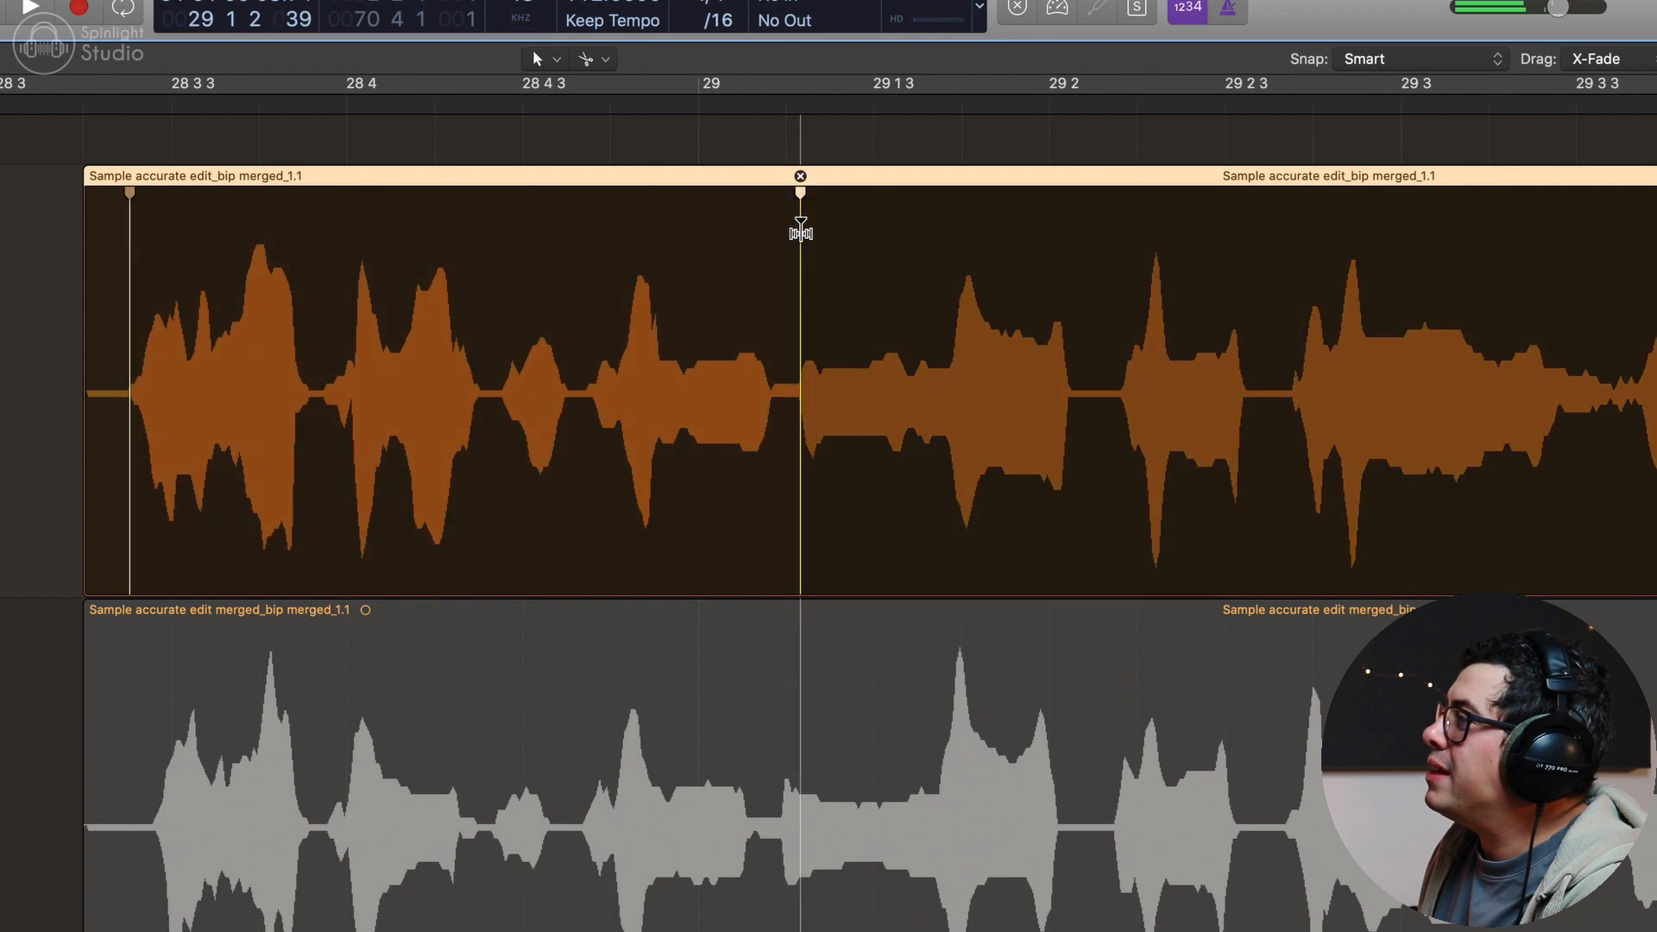
{"action": "left_click_drag", "start_coordinate": [801, 232], "coordinate": [785, 226]}
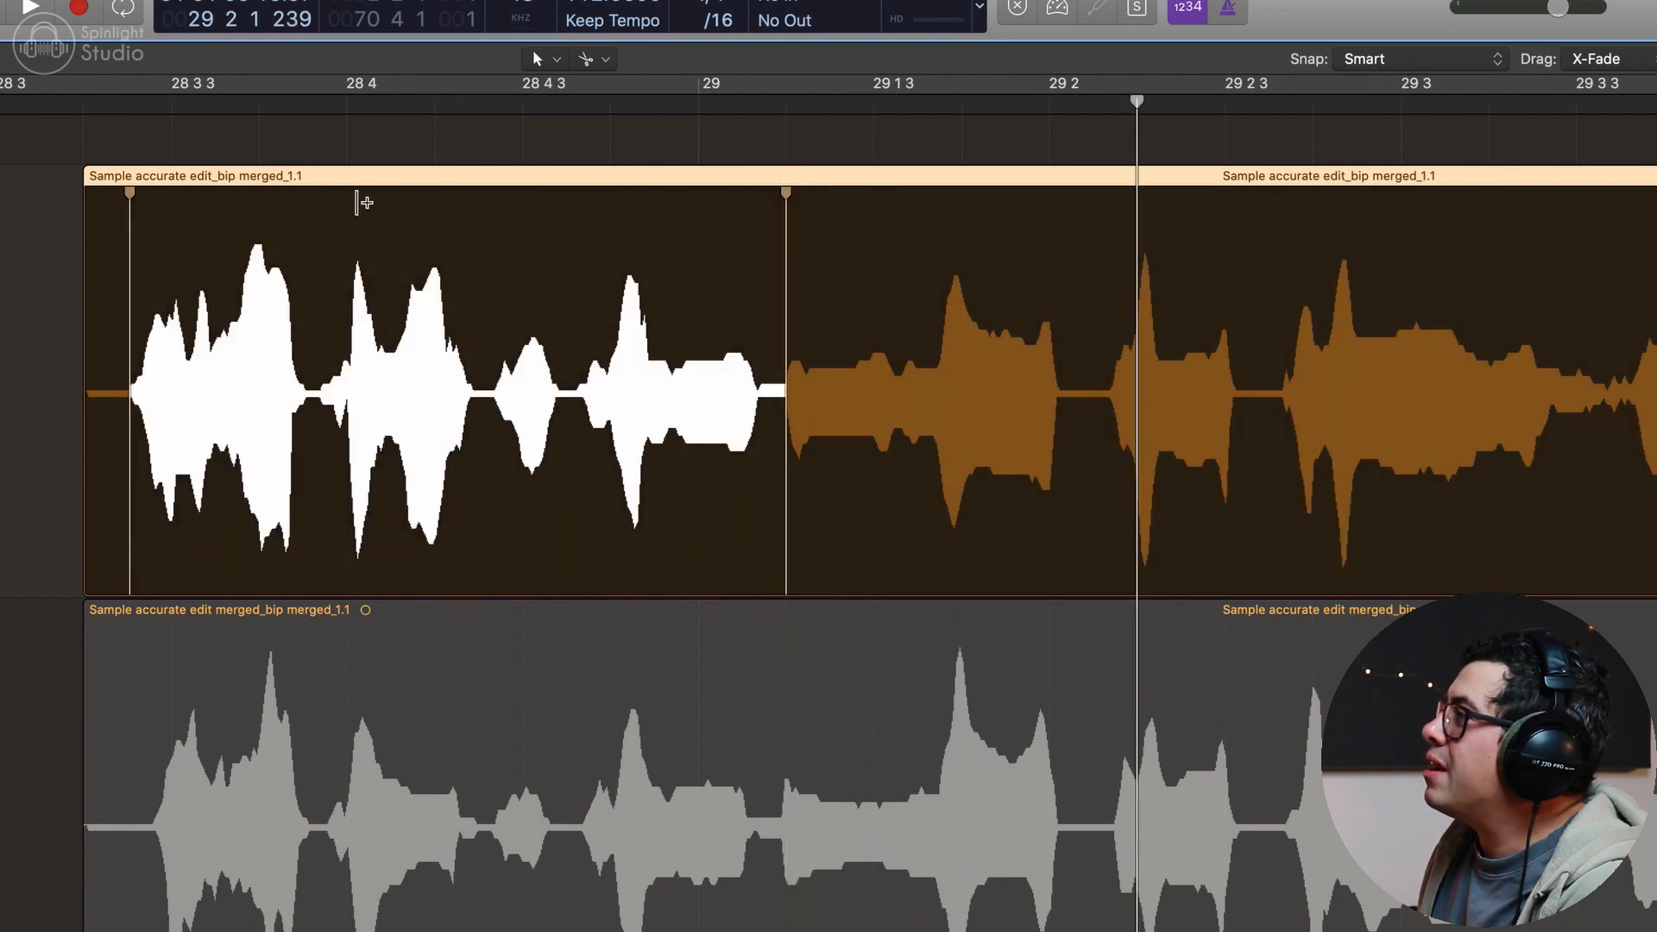
{"action": "left_click", "coordinate": [347, 185]}
{"action": "left_click", "coordinate": [347, 192]}
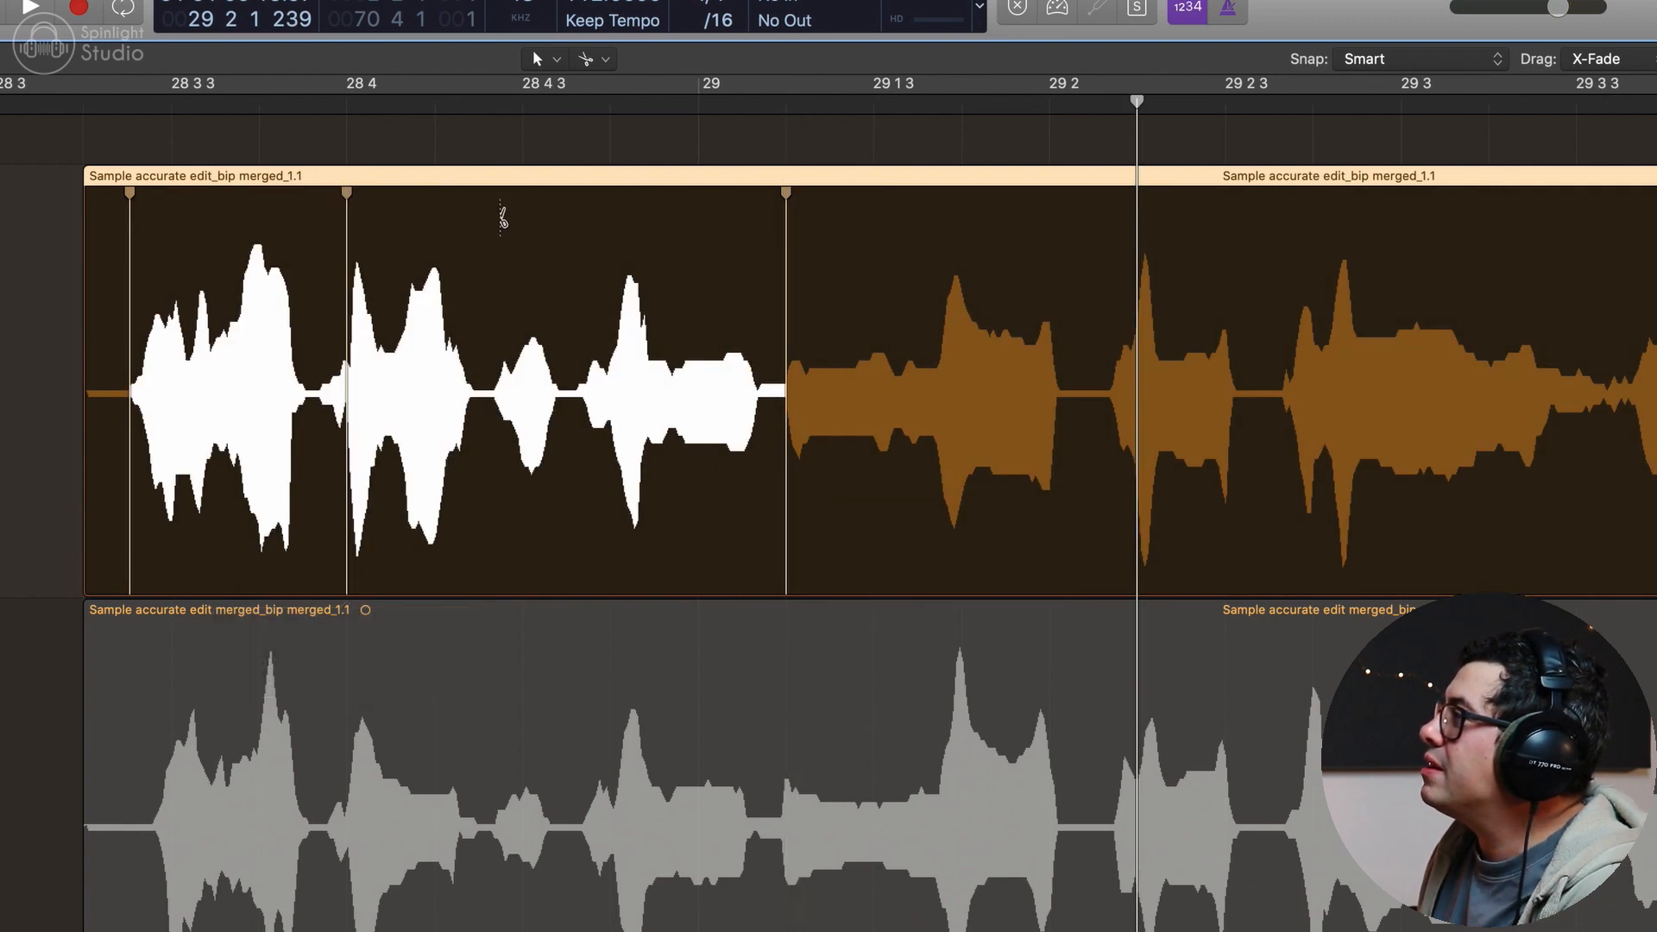
{"action": "key", "text": "super+z"}
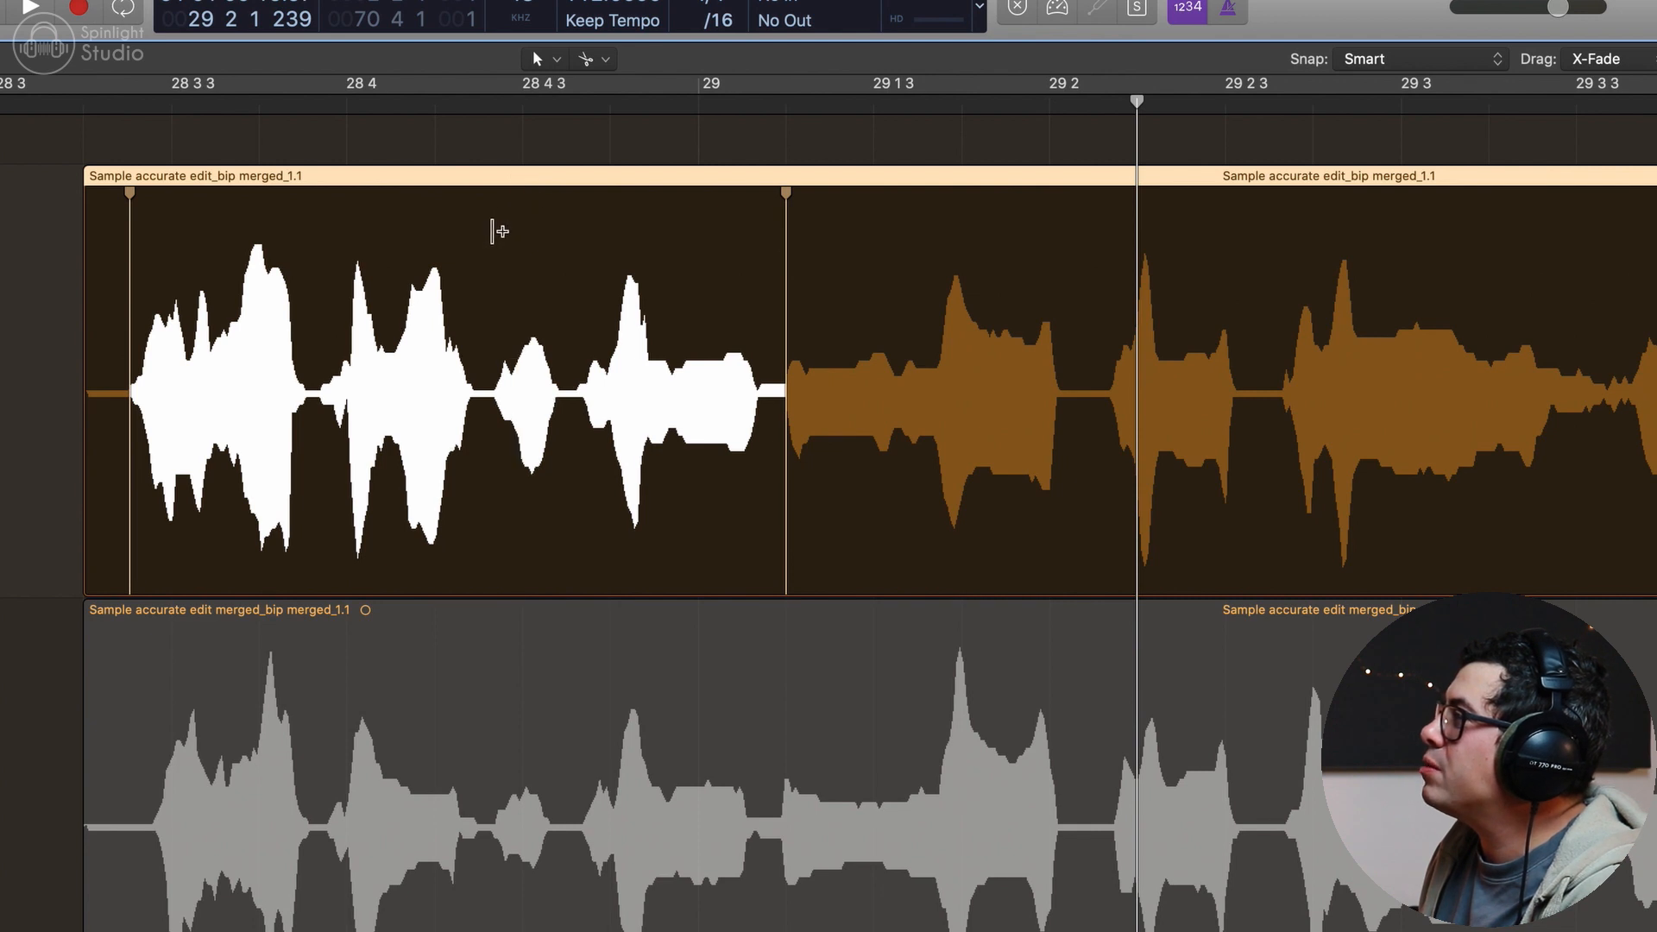
Step: Add a flex marker at the start of the short word just before 28 4 3 and nudge it slightly later
{"action": "left_click", "coordinate": [496, 229]}
{"action": "left_click_drag", "start_coordinate": [496, 233], "coordinate": [499, 231]}
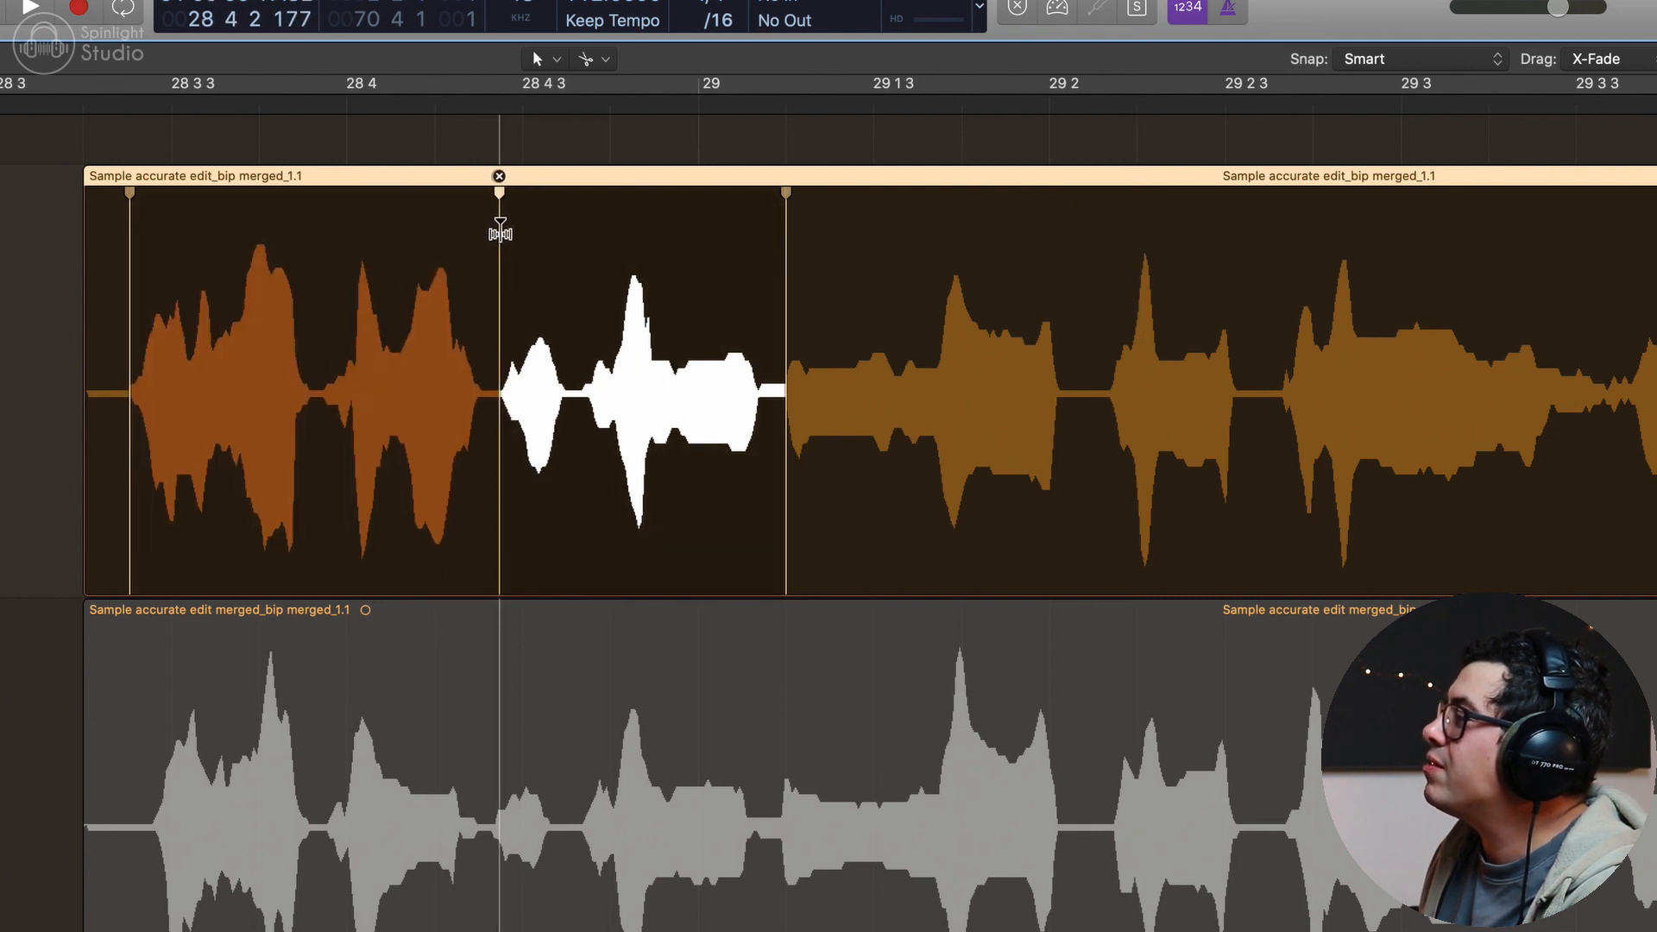
Step: Anchor the word after 29 2 3 with a flex marker and move the next word's onset later to the playhead at 29 3 4
{"action": "scroll", "coordinate": [315, 223], "scroll_direction": "right", "scroll_amount": 10}
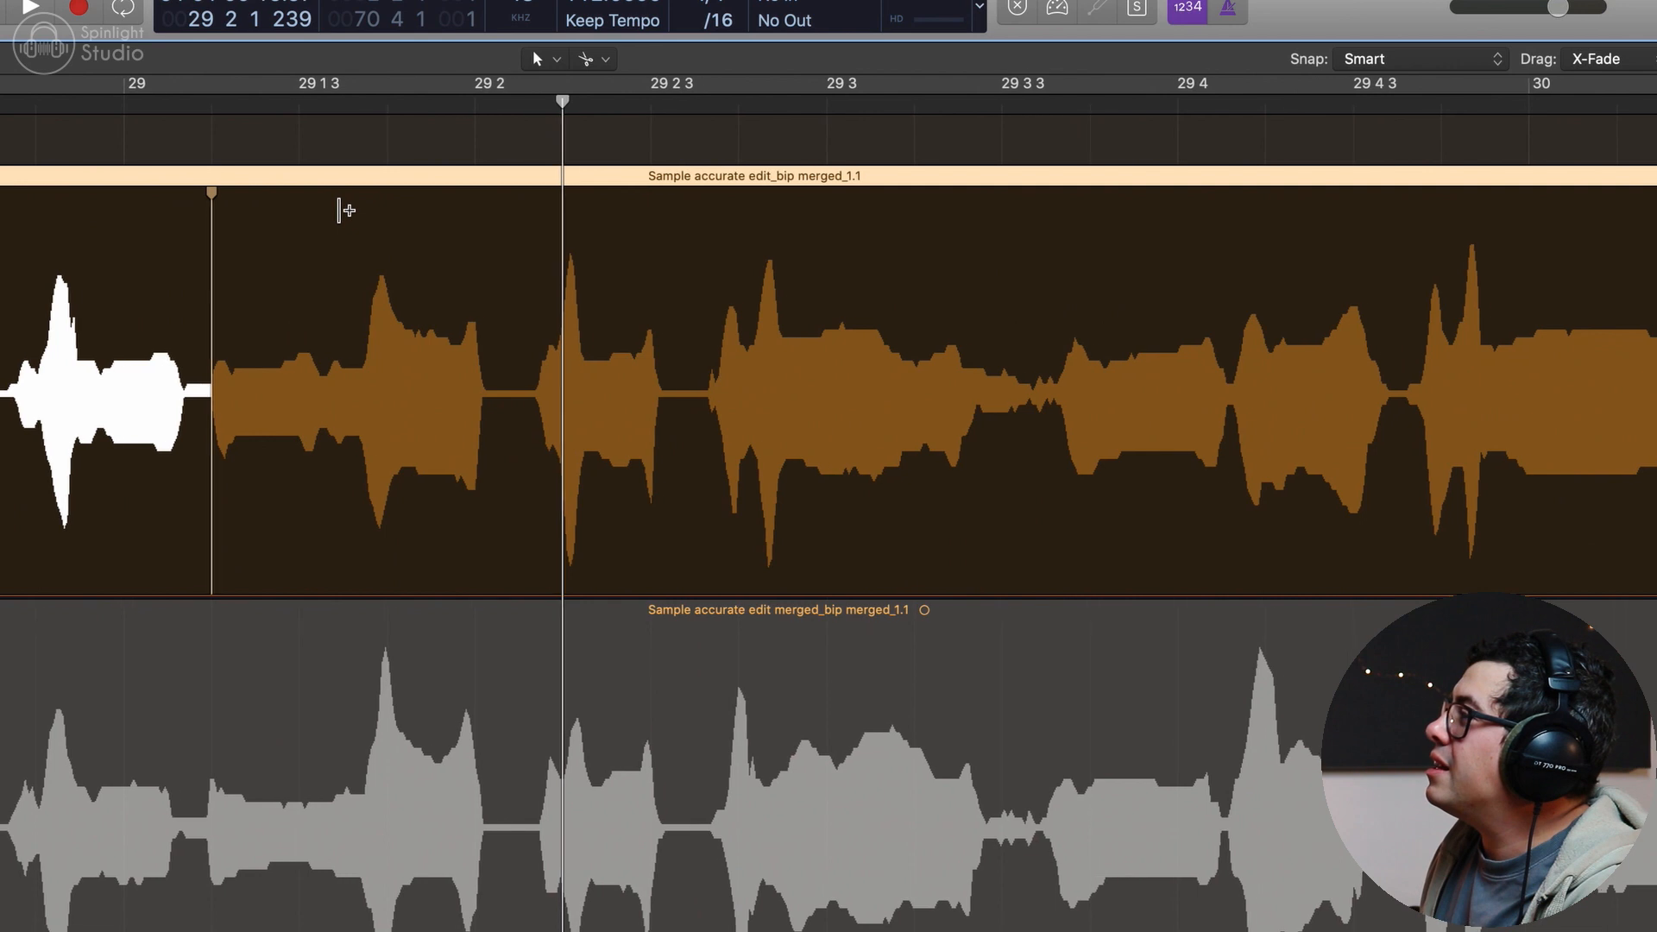
{"action": "scroll", "coordinate": [479, 302], "scroll_direction": "right", "scroll_amount": 3}
{"action": "left_click", "coordinate": [695, 110]}
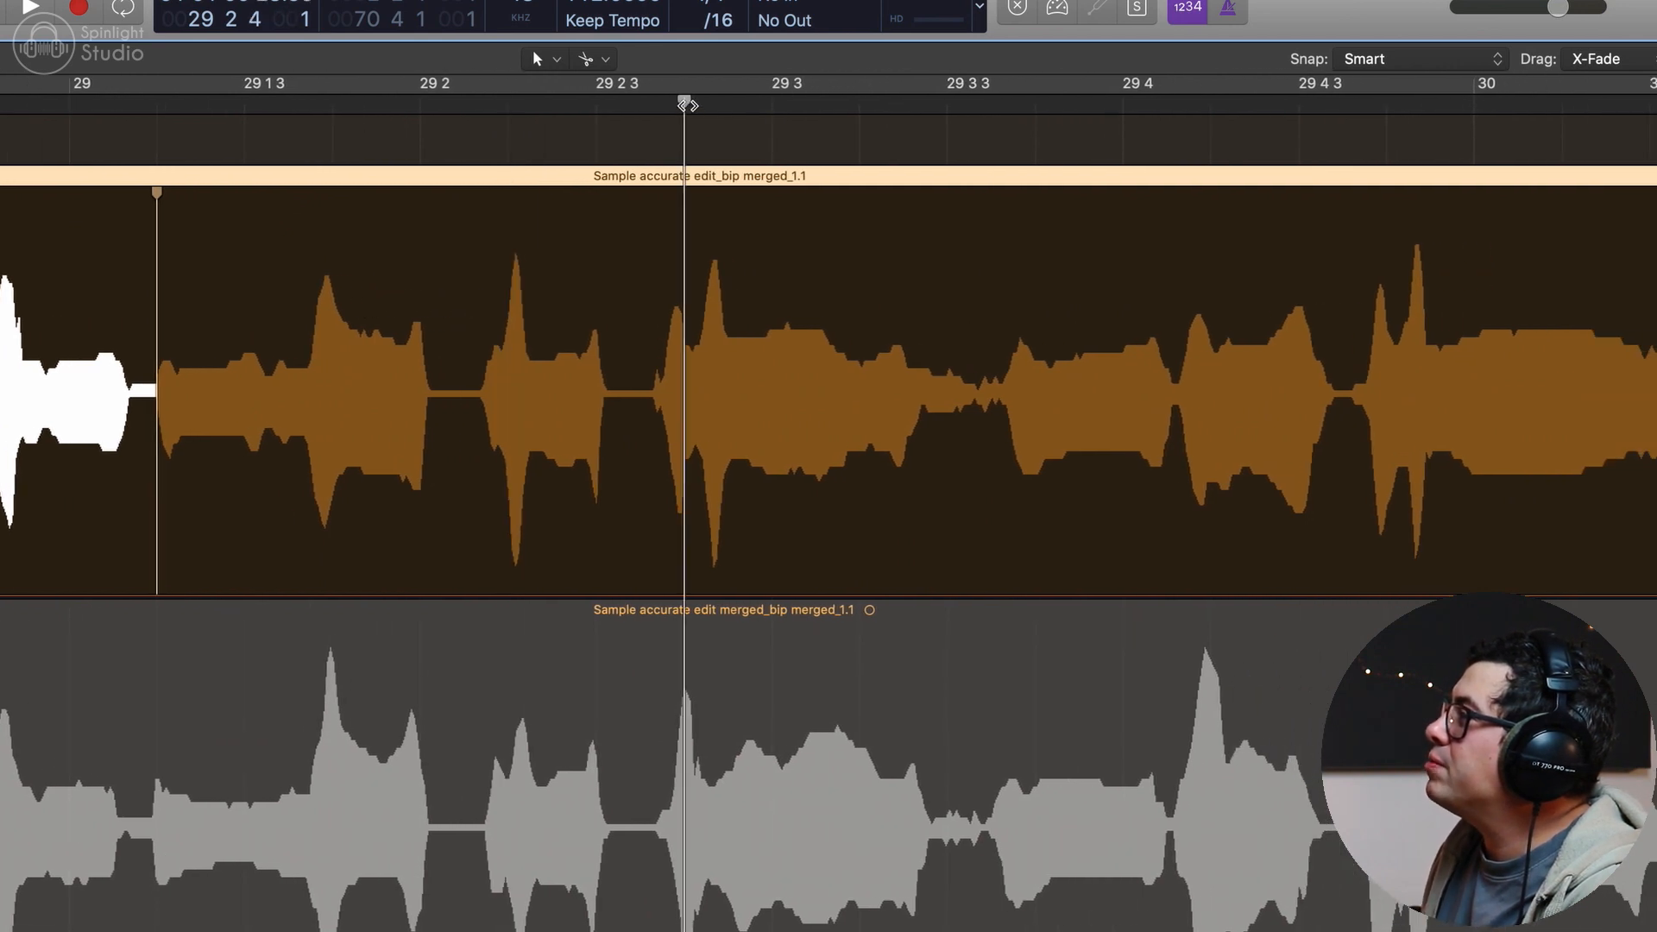
{"action": "scroll", "coordinate": [691, 108], "scroll_direction": "right", "scroll_amount": 4}
{"action": "scroll", "coordinate": [690, 108], "scroll_direction": "right", "scroll_amount": 3}
{"action": "left_click", "coordinate": [688, 108]}
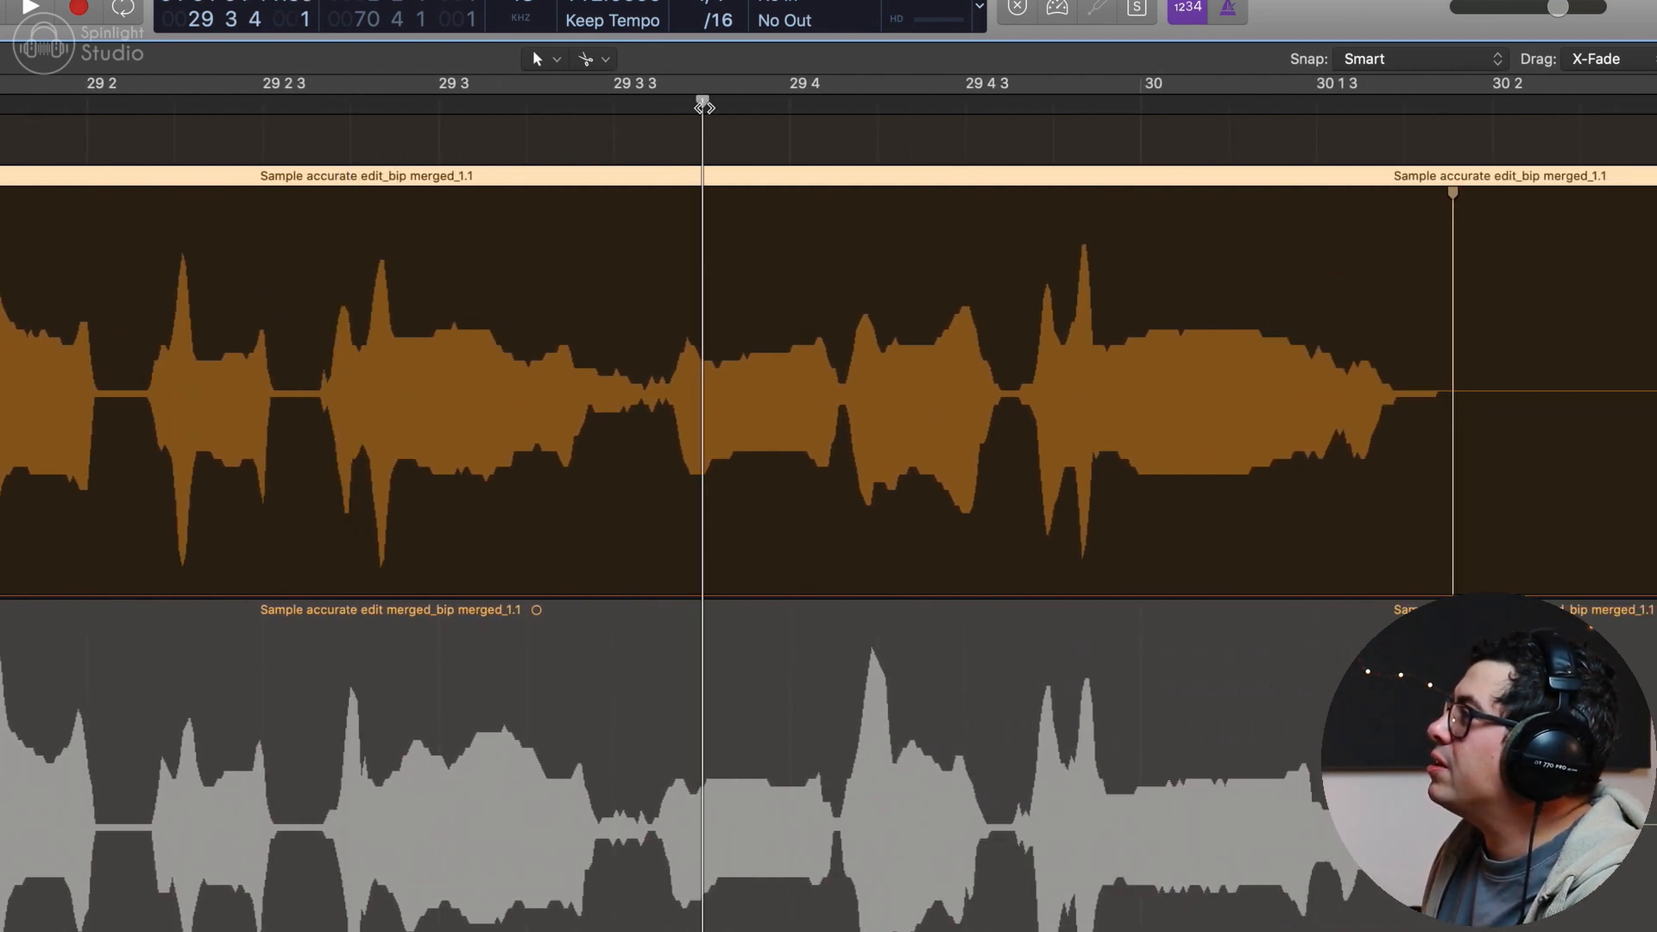
{"action": "scroll", "coordinate": [703, 110], "scroll_direction": "right", "scroll_amount": 1}
{"action": "scroll", "coordinate": [299, 273], "scroll_direction": "up", "scroll_amount": 1}
{"action": "left_click", "coordinate": [288, 255]}
{"action": "left_click", "coordinate": [642, 293]}
{"action": "left_click_drag", "start_coordinate": [642, 293], "coordinate": [675, 288]}
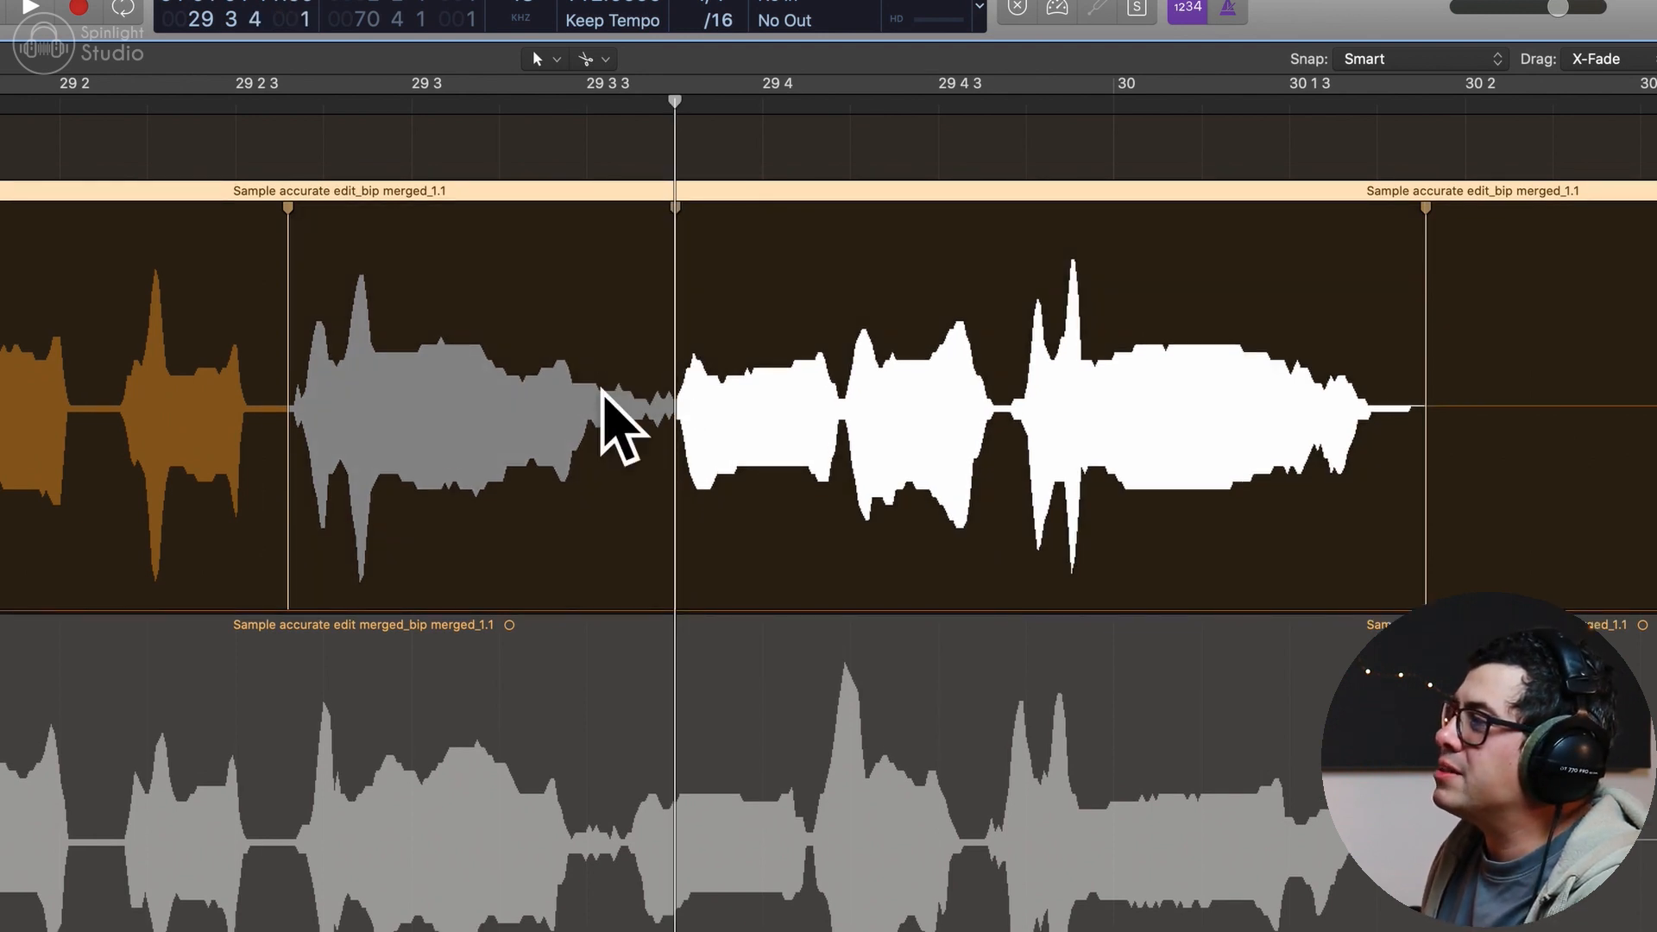
Step: Play the edit, remove a trial flex marker after 29 4, and place one in the gap before the phrase's last word instead
{"action": "key", "text": "space"}
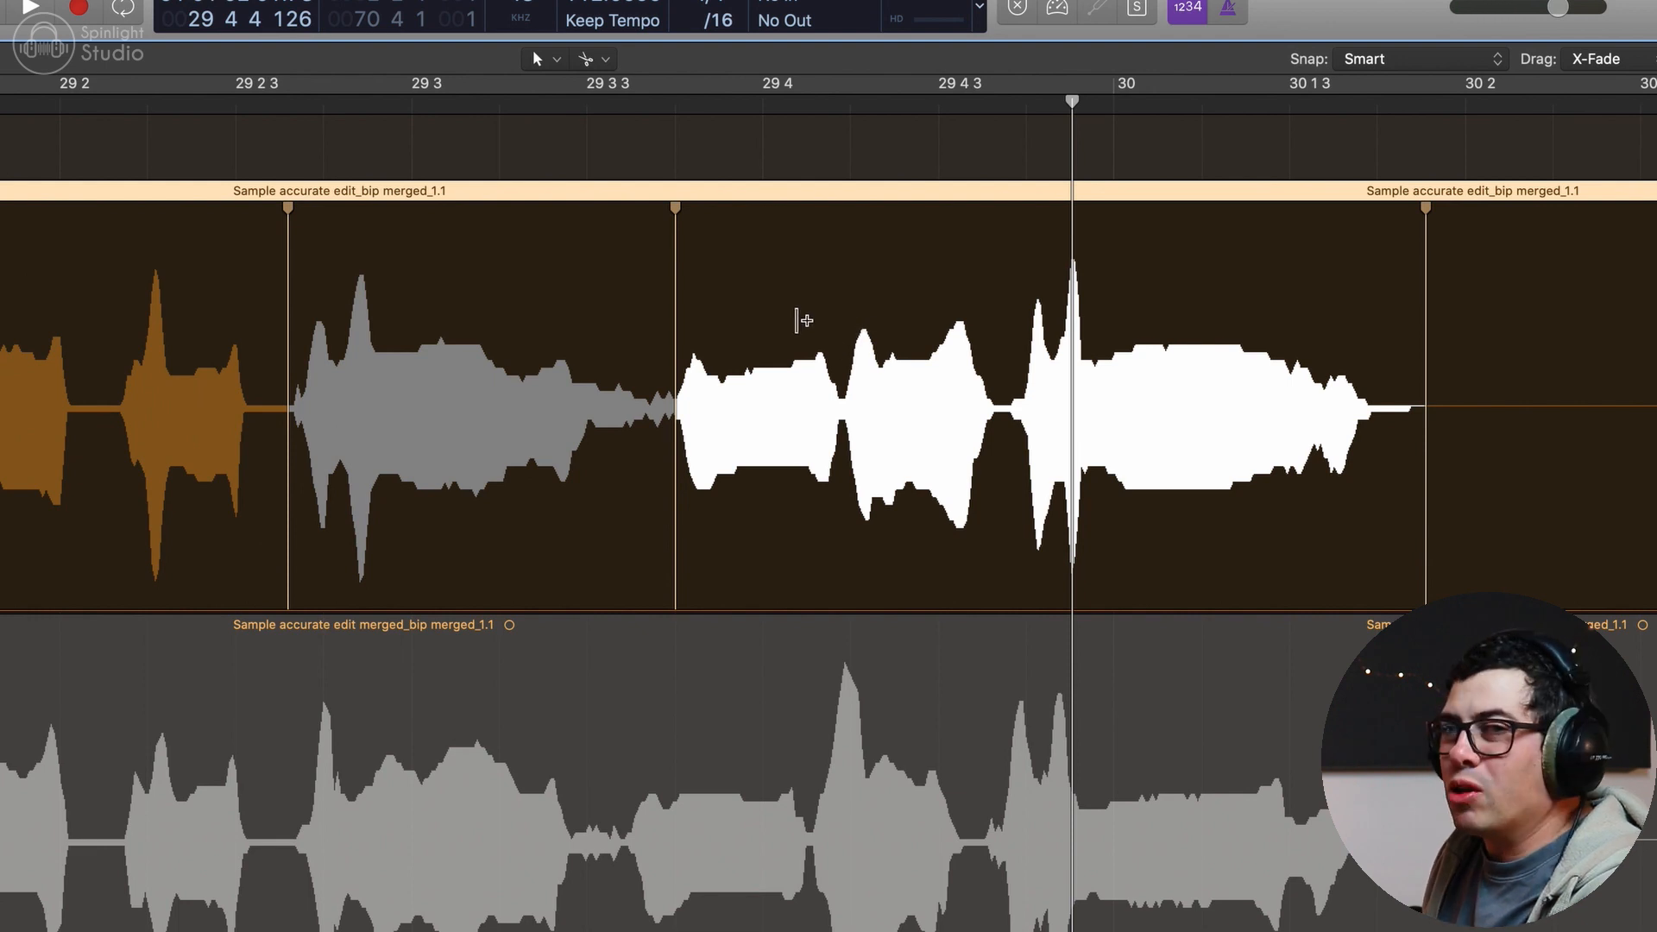
{"action": "left_click", "coordinate": [847, 313]}
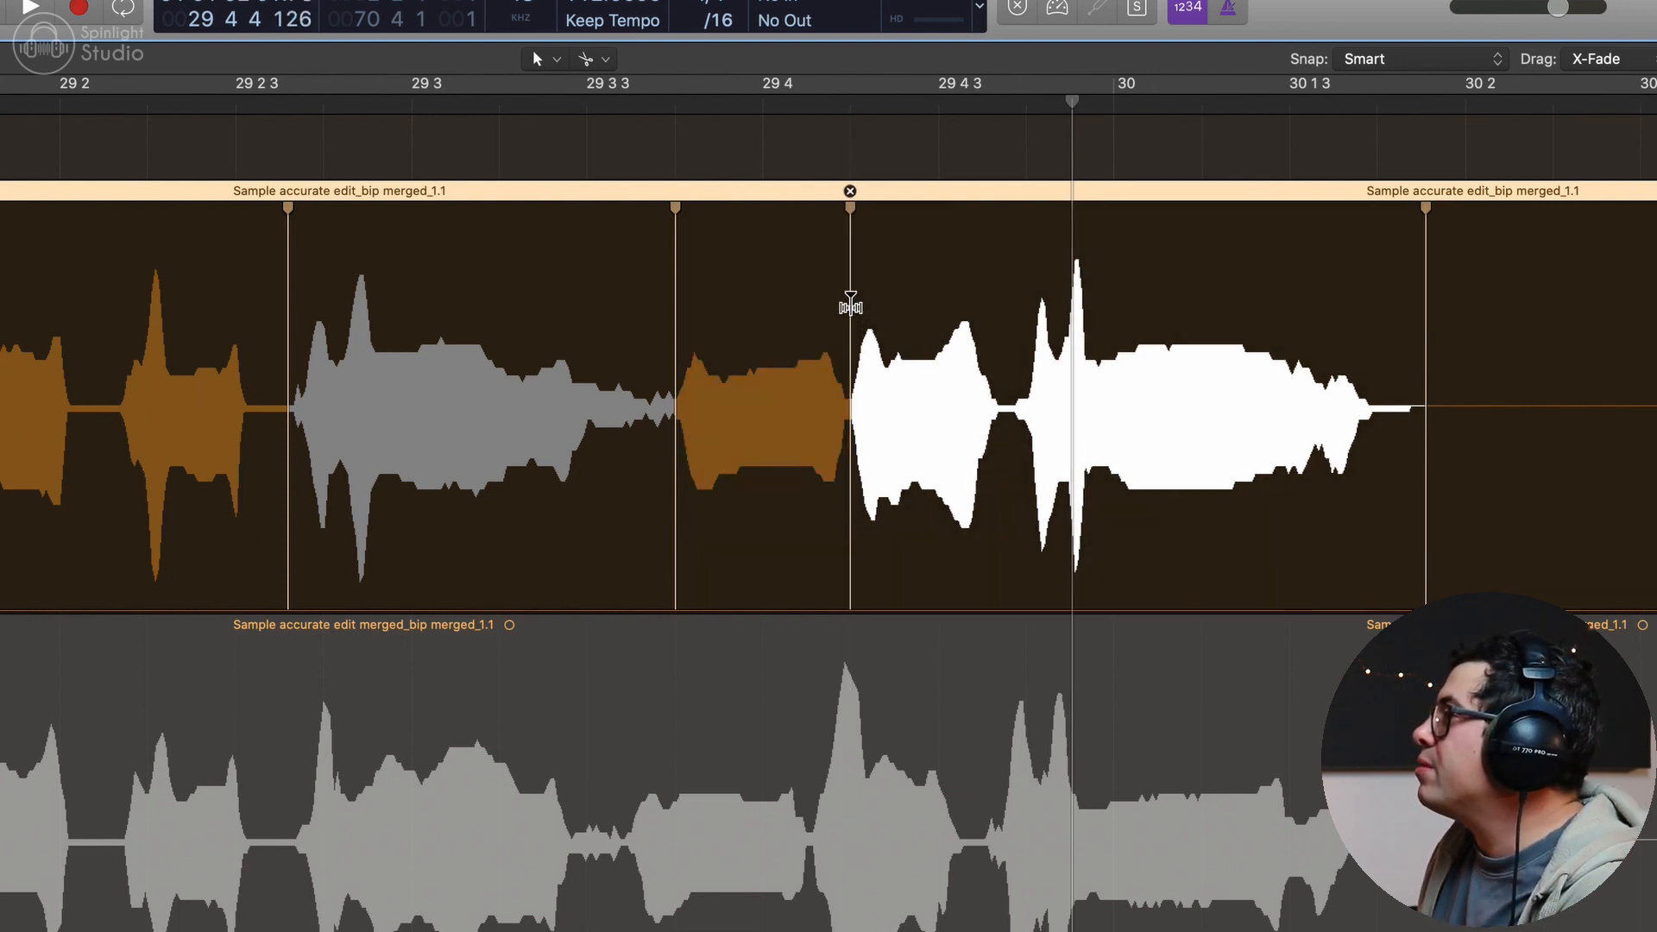
{"action": "double_click", "coordinate": [850, 306]}
{"action": "left_click", "coordinate": [1001, 304]}
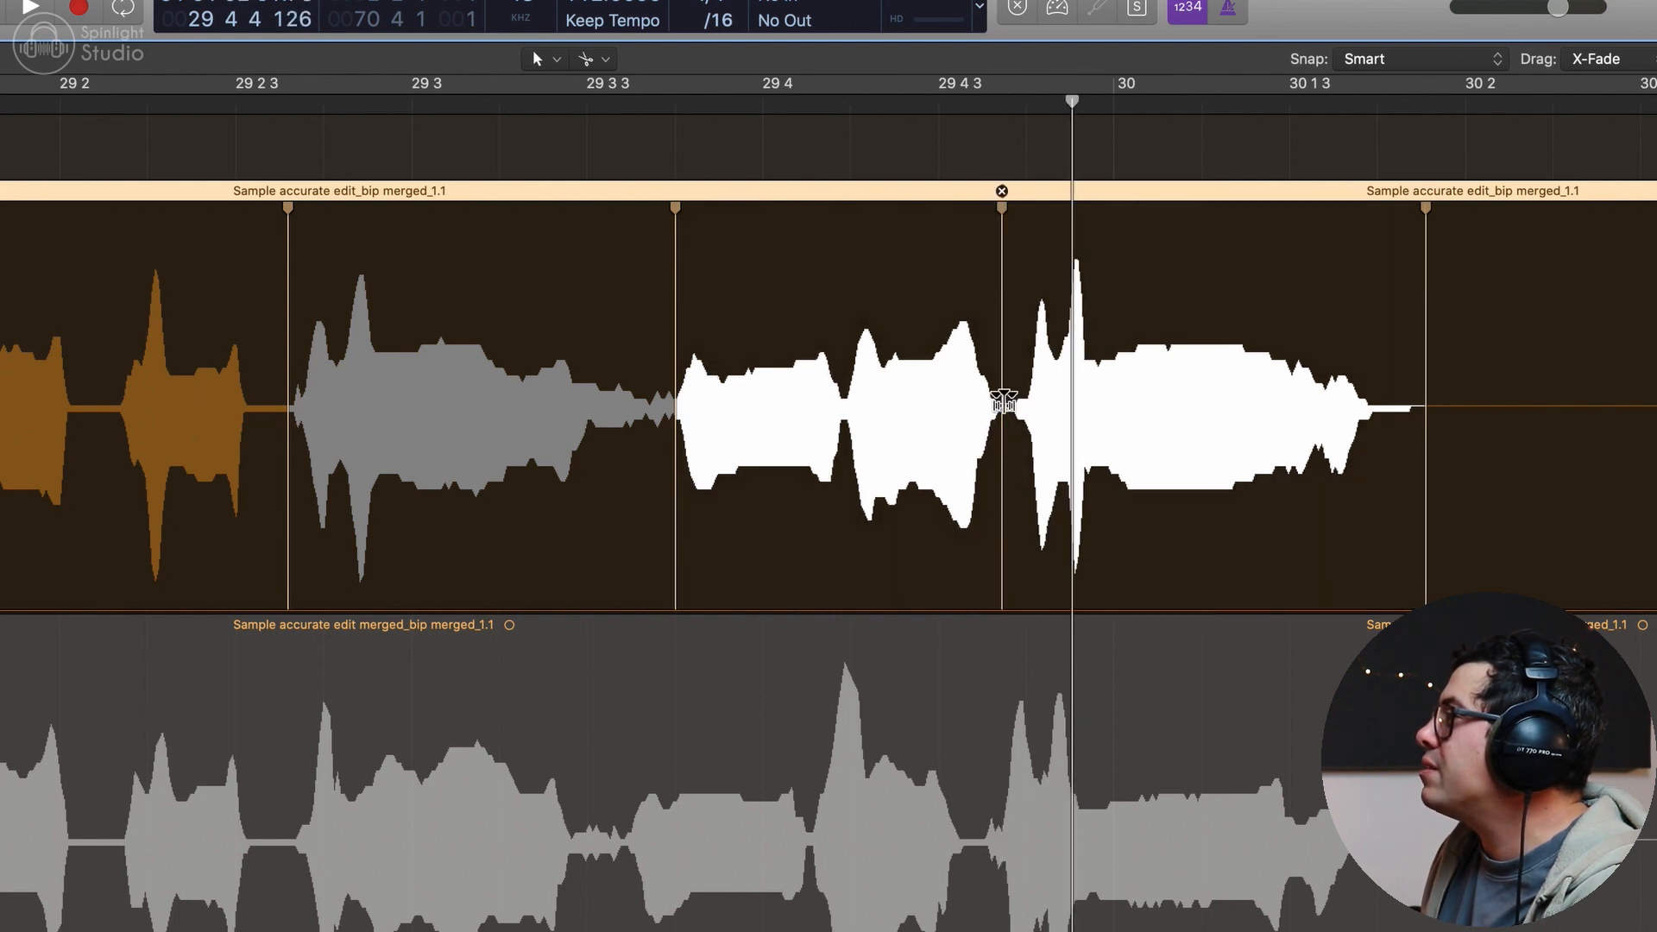
Step: Replay the lead vocal phrase, then add a flex marker at the loud onset before 29 2 and move it slightly later
{"action": "mouse_move", "coordinate": [840, 117]}
{"action": "left_mouse_down"}
{"action": "mouse_move", "coordinate": [851, 102]}
{"action": "mouse_move", "coordinate": [1042, 97]}
{"action": "mouse_move", "coordinate": [722, 118]}
{"action": "mouse_move", "coordinate": [677, 100]}
{"action": "left_mouse_up"}
{"action": "key", "text": "space"}
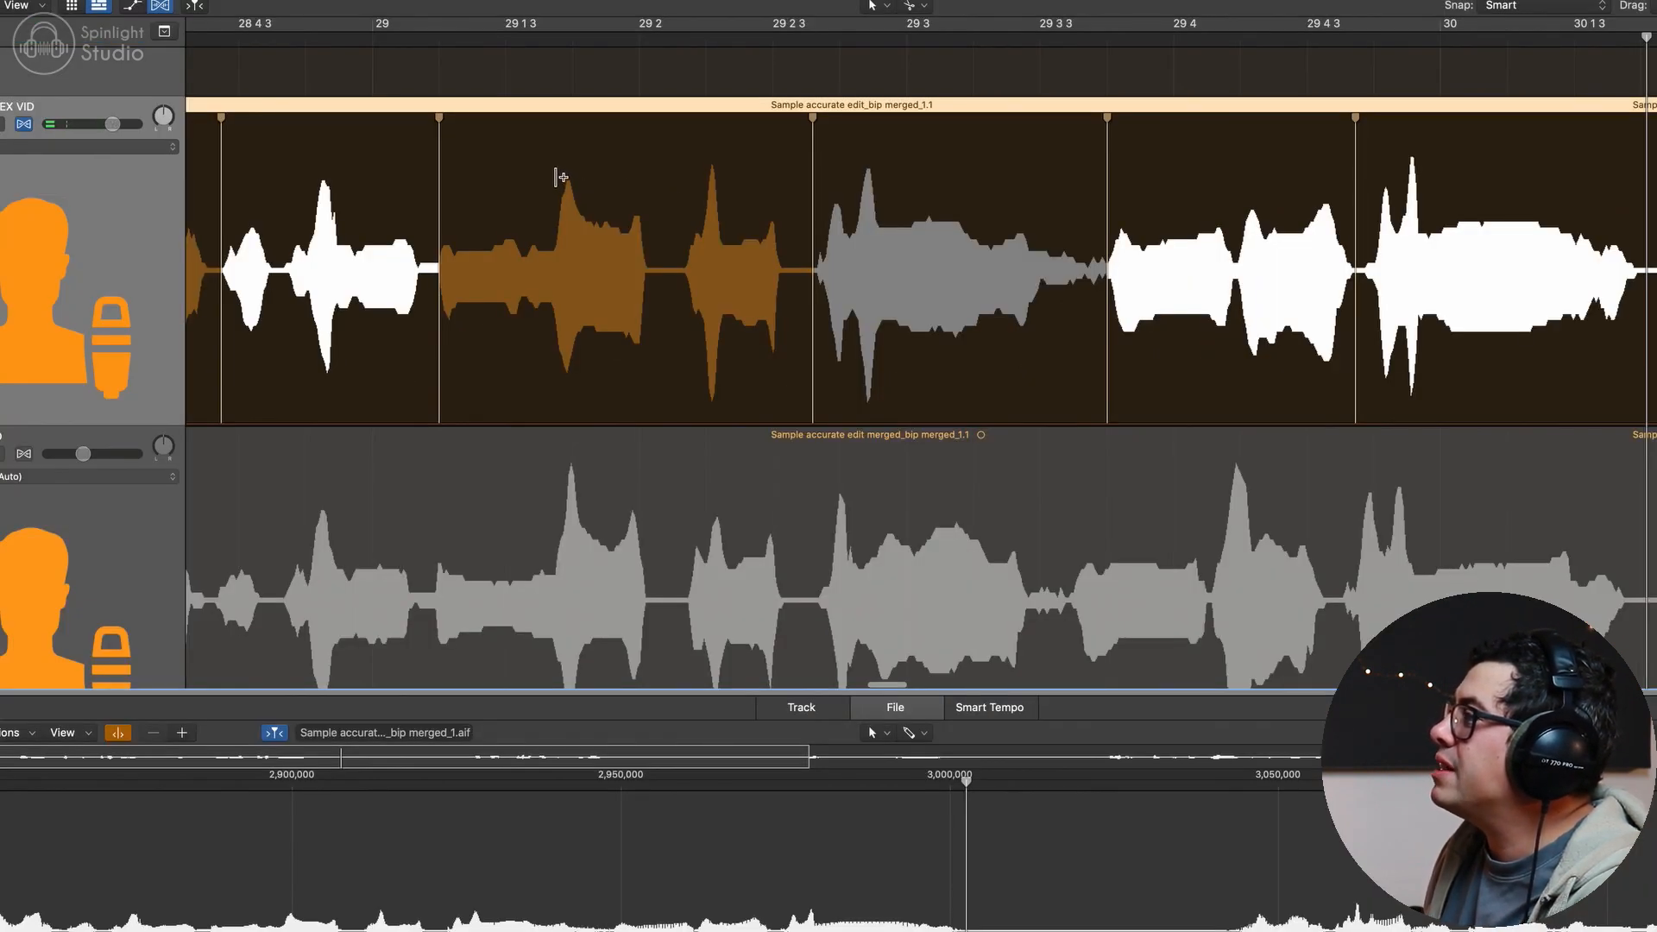
{"action": "left_click_drag", "start_coordinate": [558, 179], "coordinate": [573, 179]}
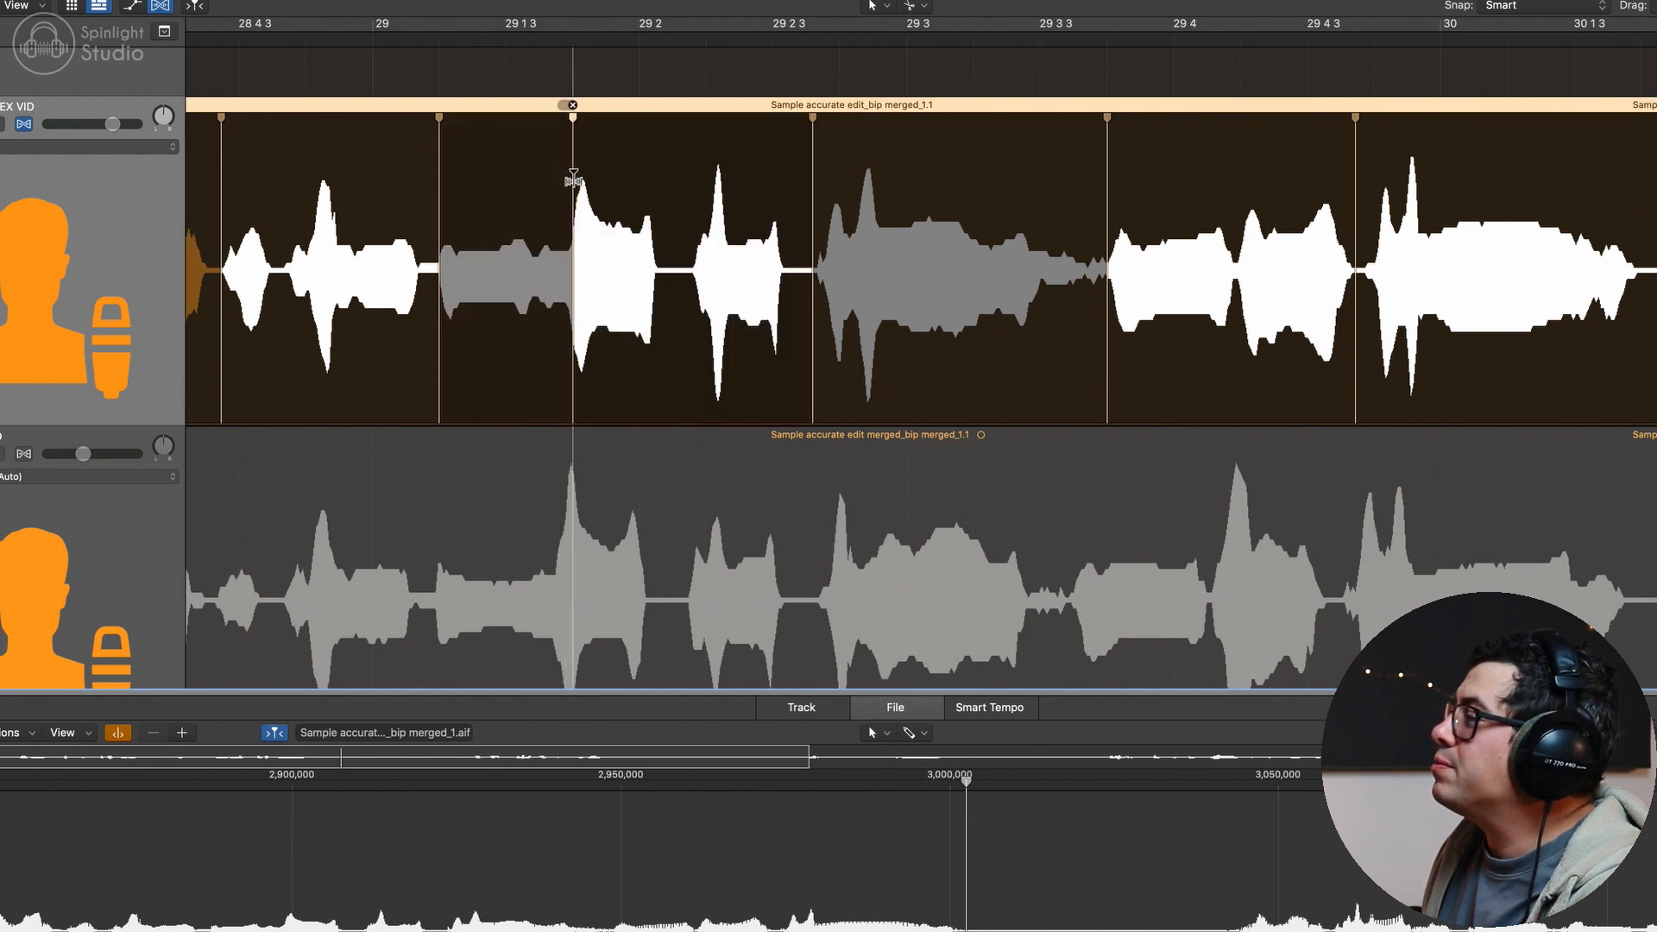
Step: Play the start of the lead vocal phrase and add a flex marker at the word onset at 28 4
{"action": "scroll", "coordinate": [573, 179], "scroll_direction": "left", "scroll_amount": 7}
{"action": "key", "text": "space"}
{"action": "scroll", "coordinate": [1006, 367], "scroll_direction": "right", "scroll_amount": 5}
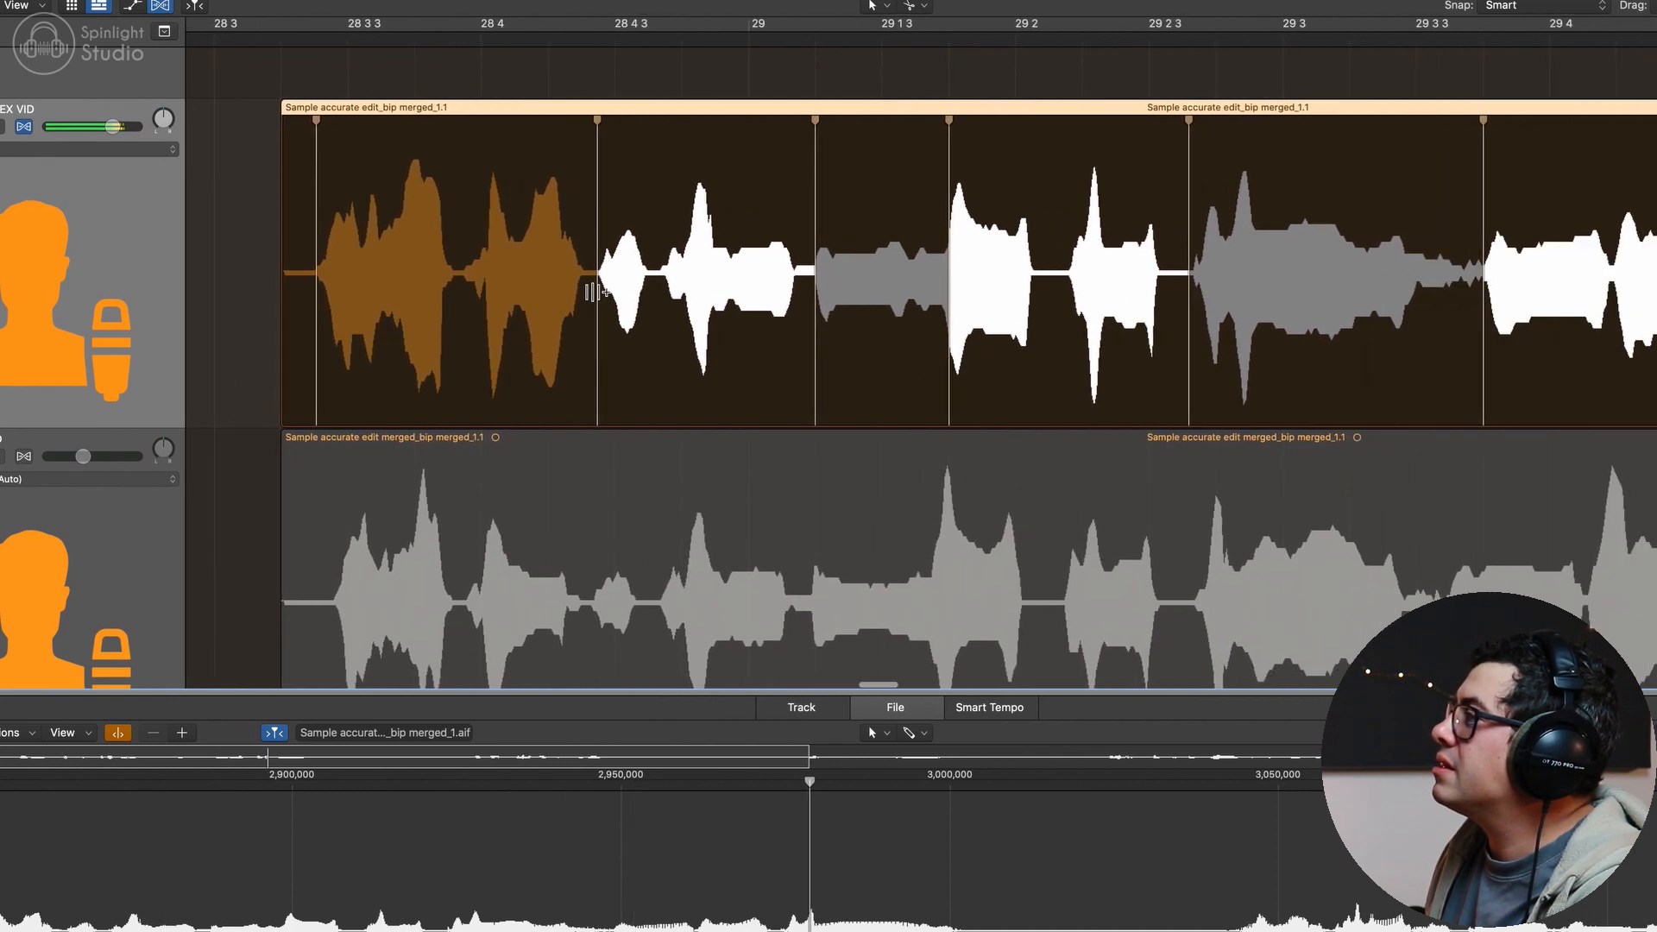
{"action": "left_click", "coordinate": [482, 150]}
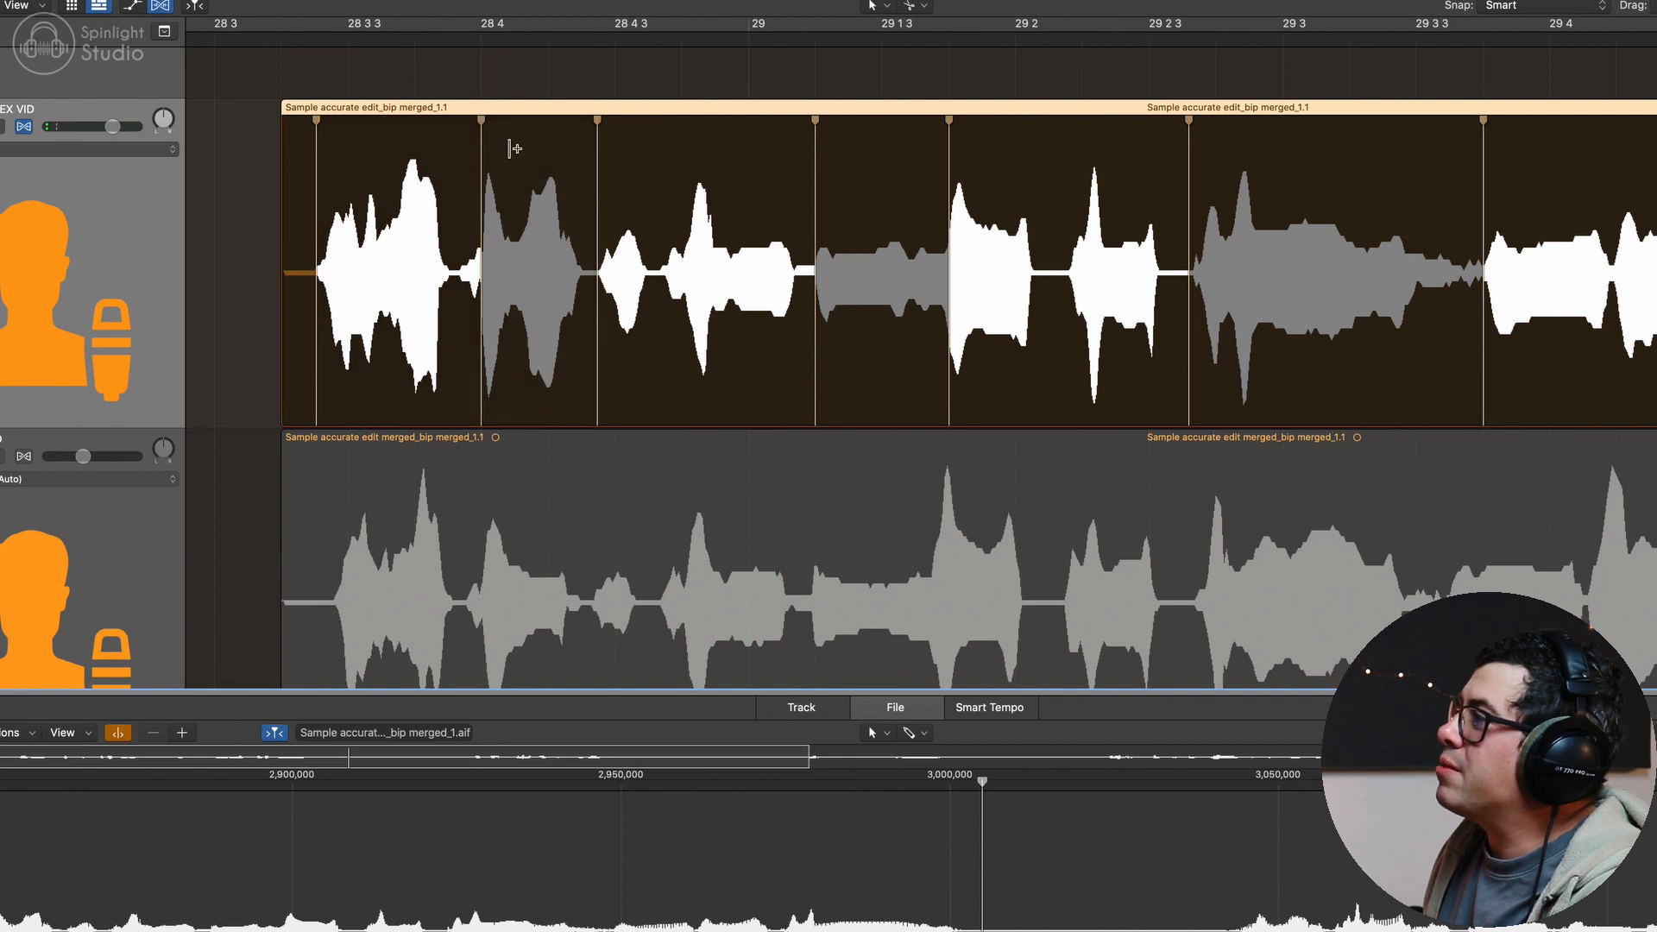
Step: Replay the edited lead vocal phrase between 28 3 and 30 2 with the track soloed to check its timing
{"action": "key", "text": "super+Left"}
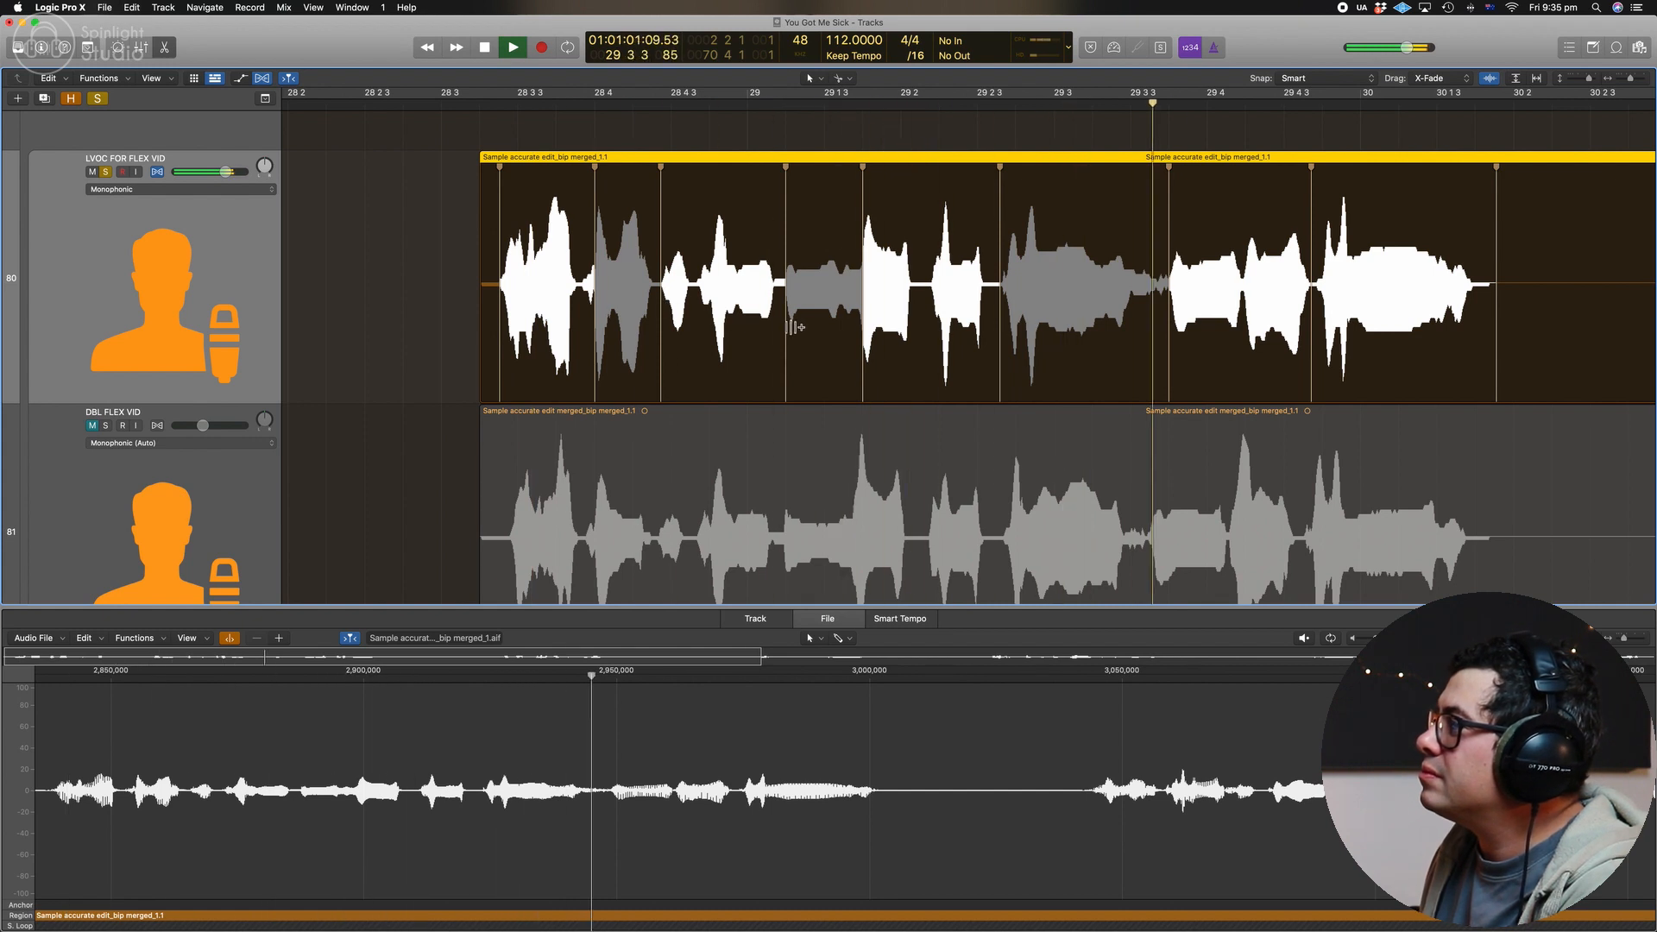
{"action": "key", "text": "space"}
{"action": "scroll", "coordinate": [611, 222], "scroll_direction": "right", "scroll_amount": 5}
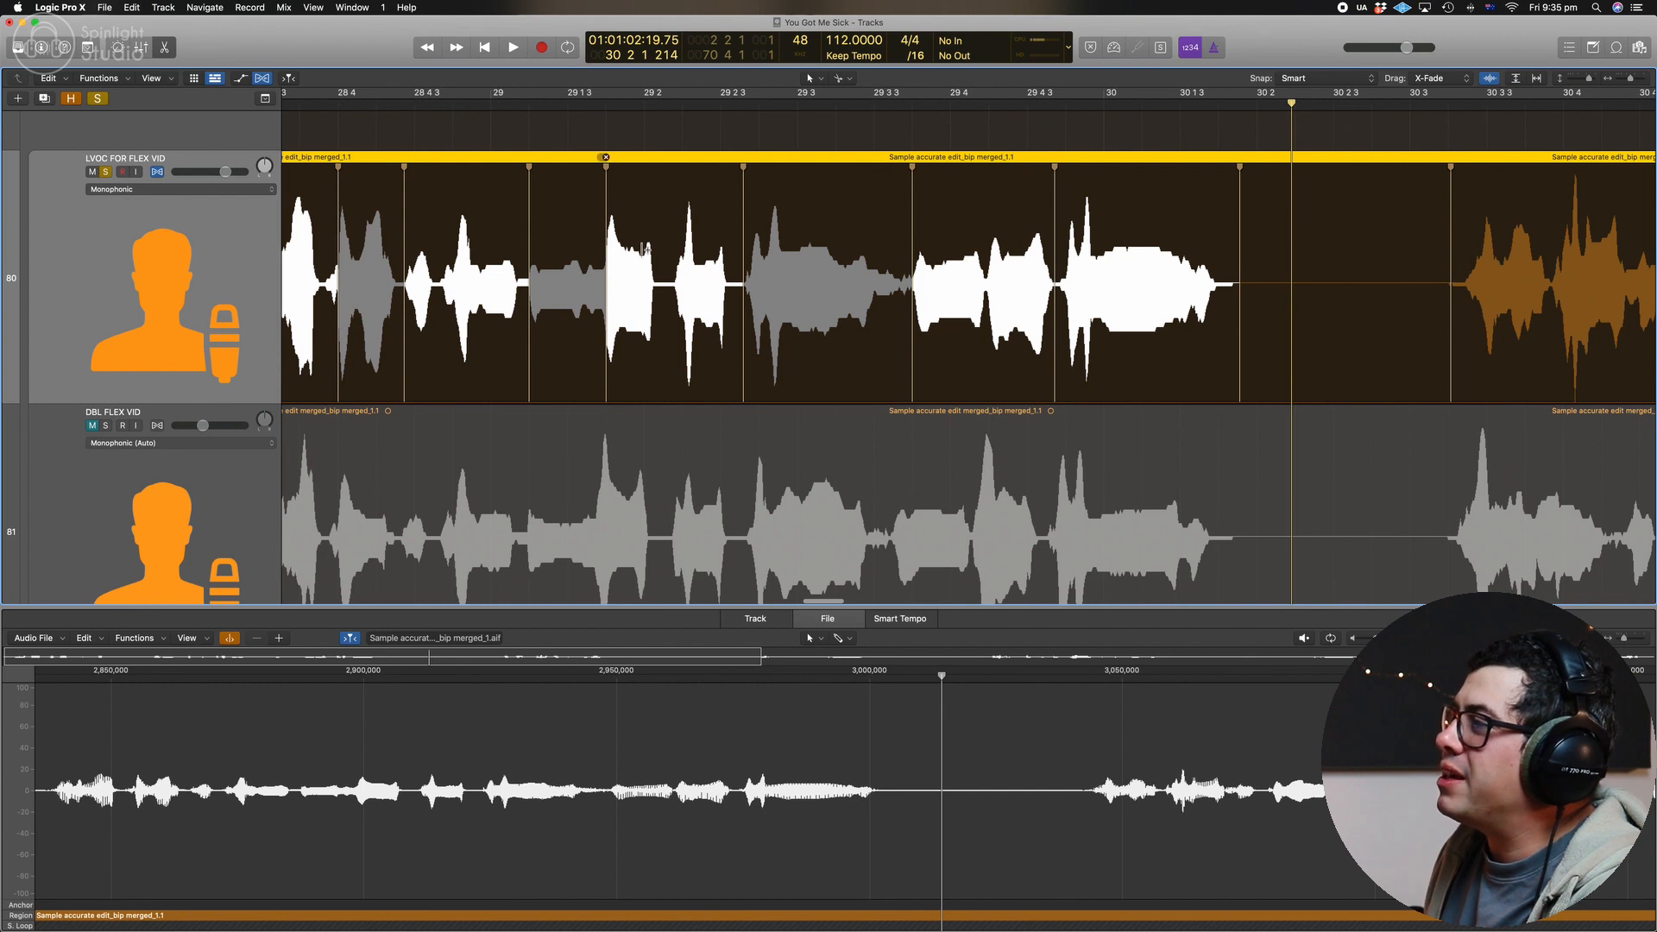
{"action": "scroll", "coordinate": [645, 248], "scroll_direction": "left", "scroll_amount": 2}
{"action": "key", "text": "space"}
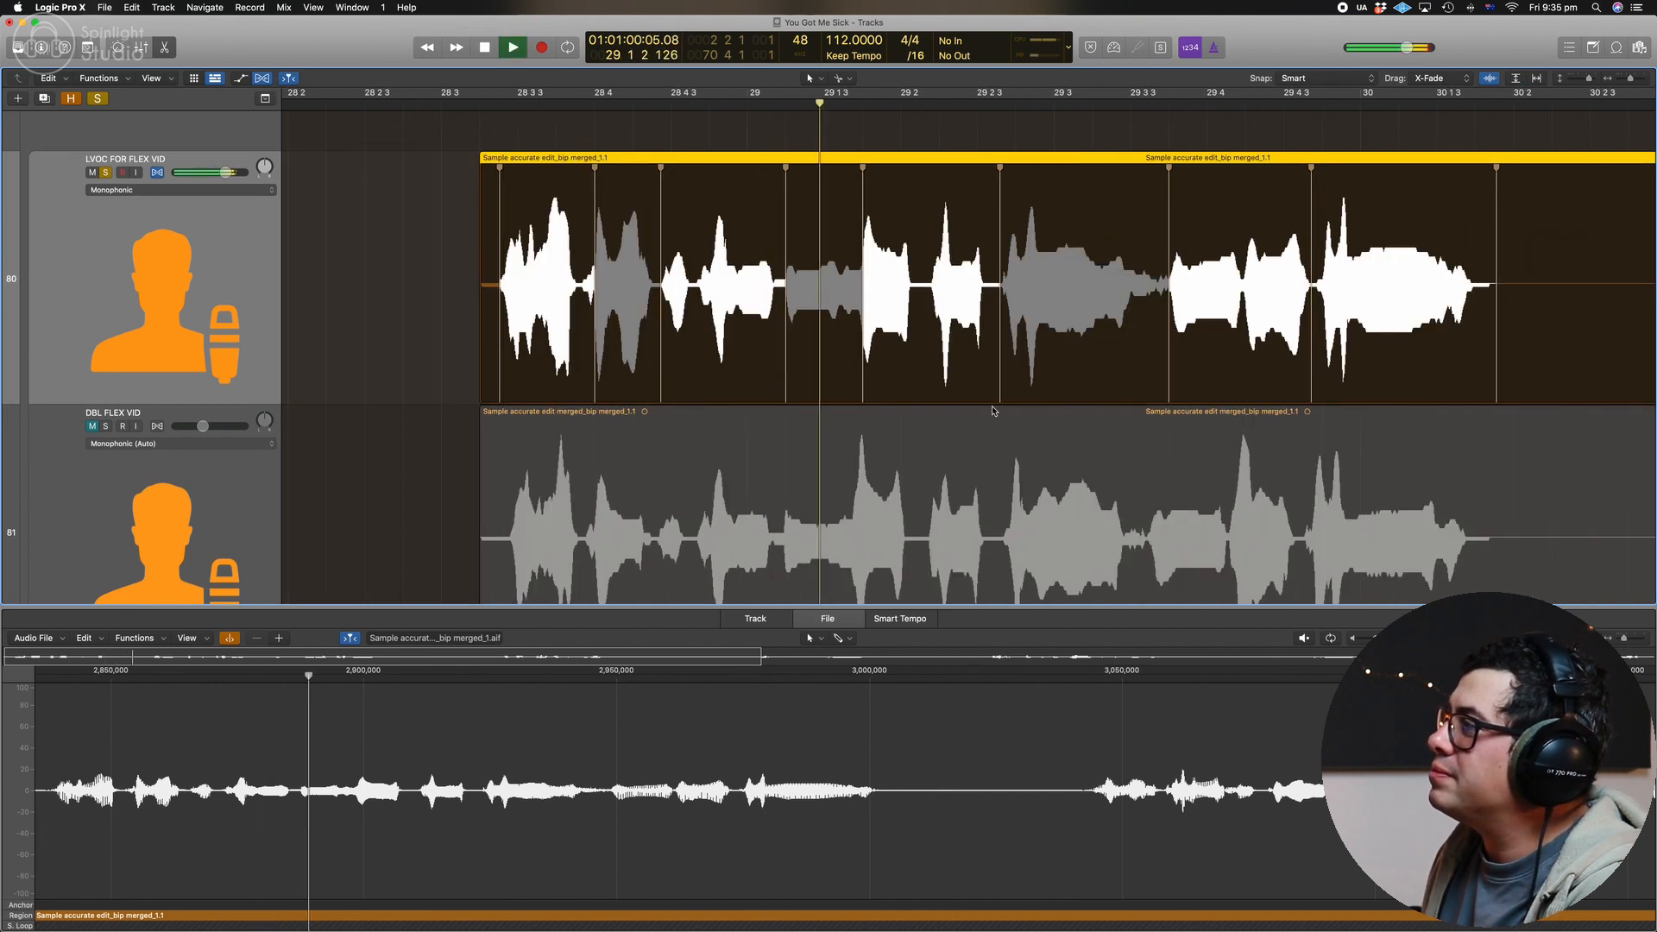
{"action": "key", "text": "space"}
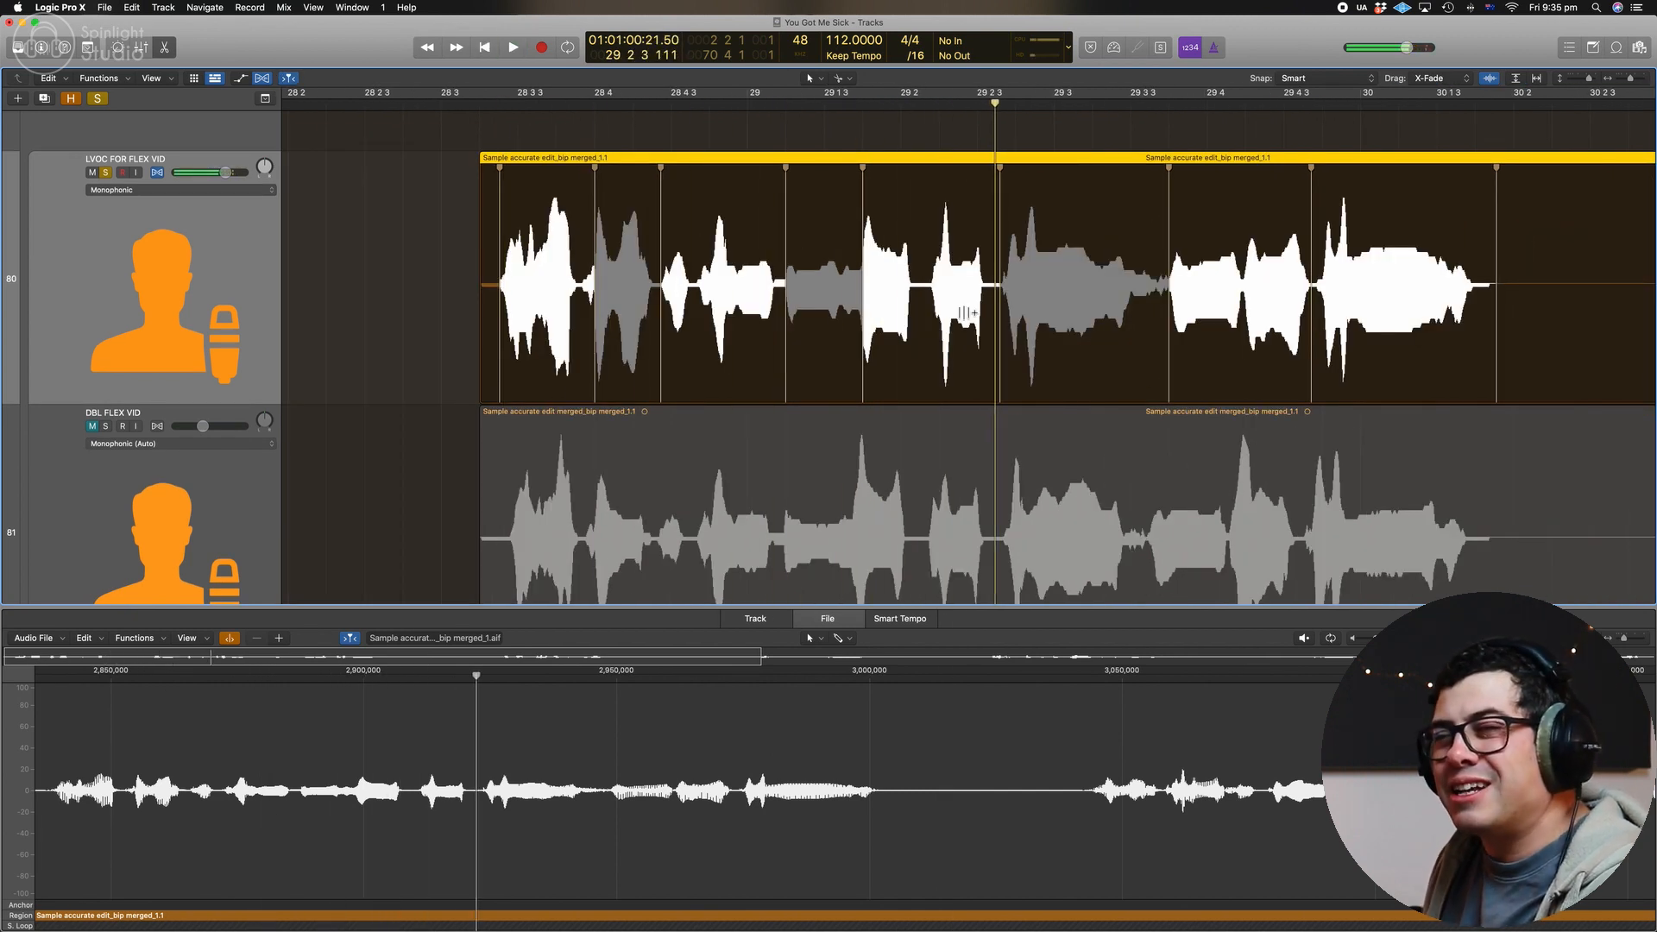
Step: Turn off the lead vocal's solo and play the phrase from 28 3 2 in the full mix
{"action": "left_click", "coordinate": [483, 104]}
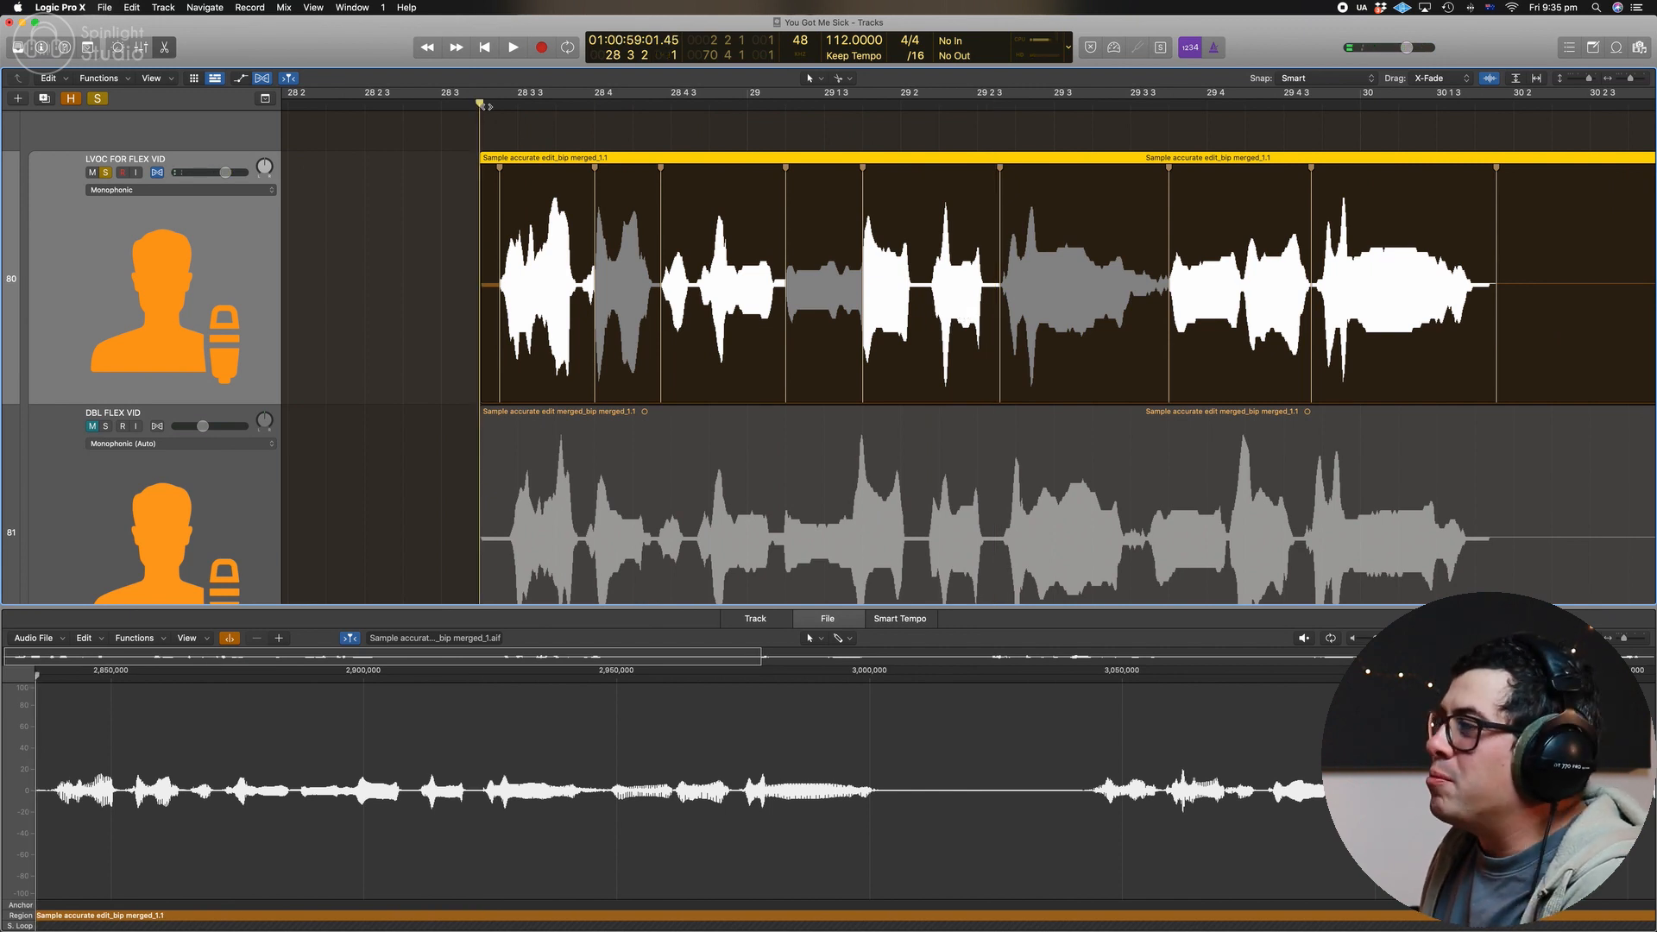
{"action": "key", "text": "ctrl+s"}
{"action": "key", "text": "space"}
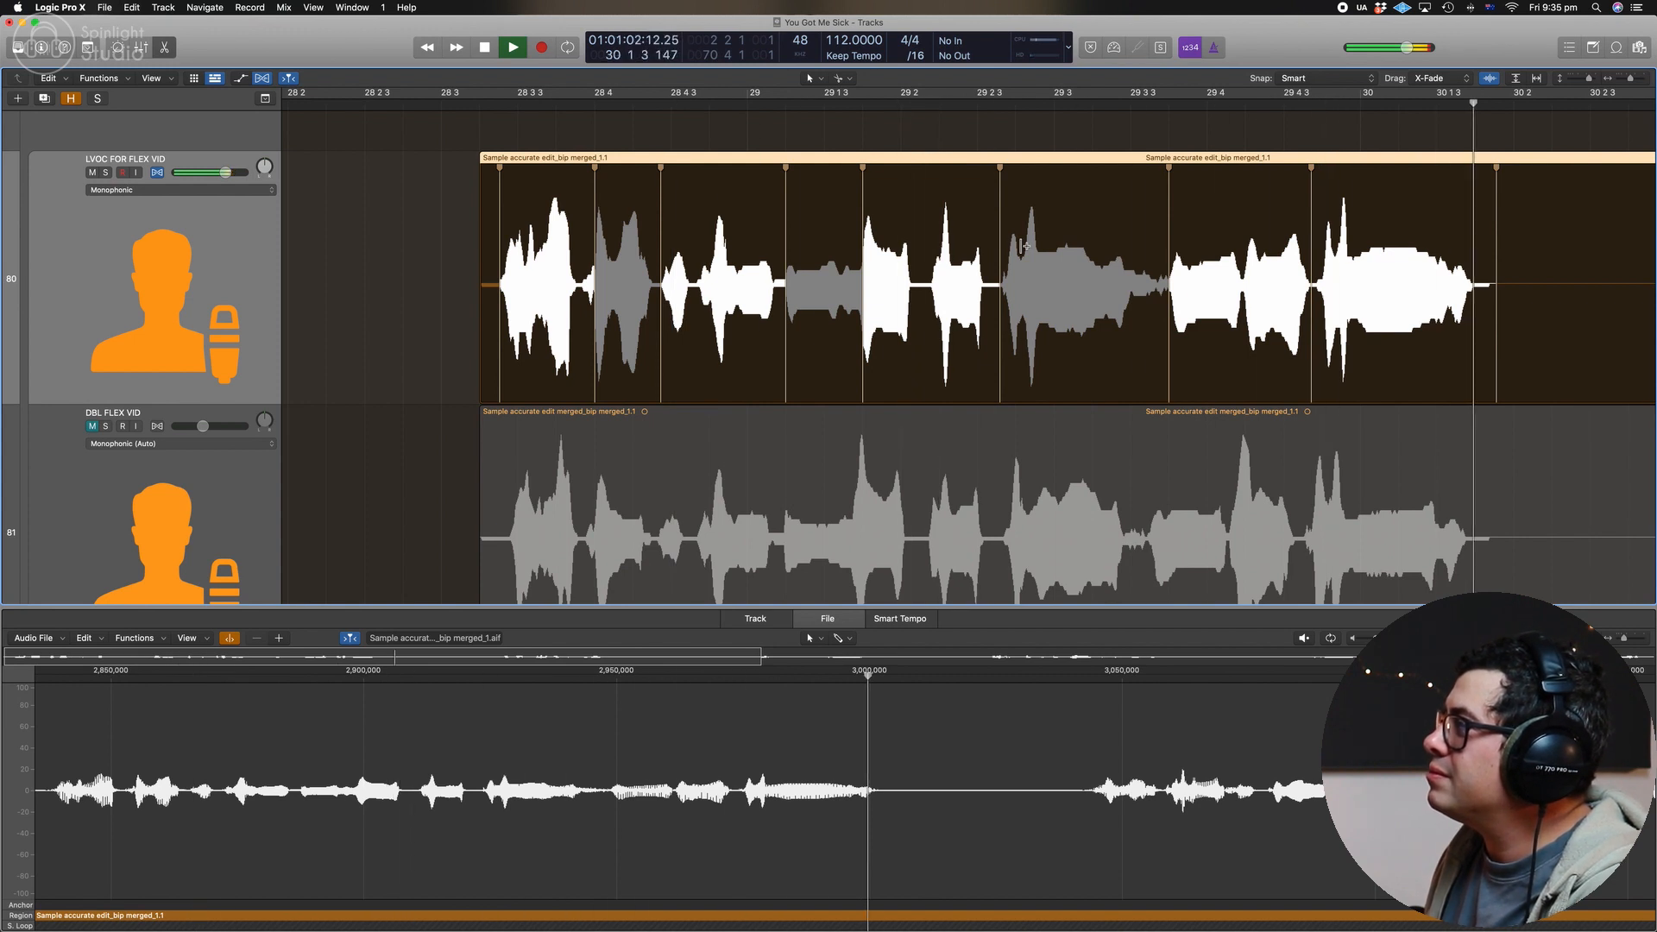
{"action": "key", "text": "space"}
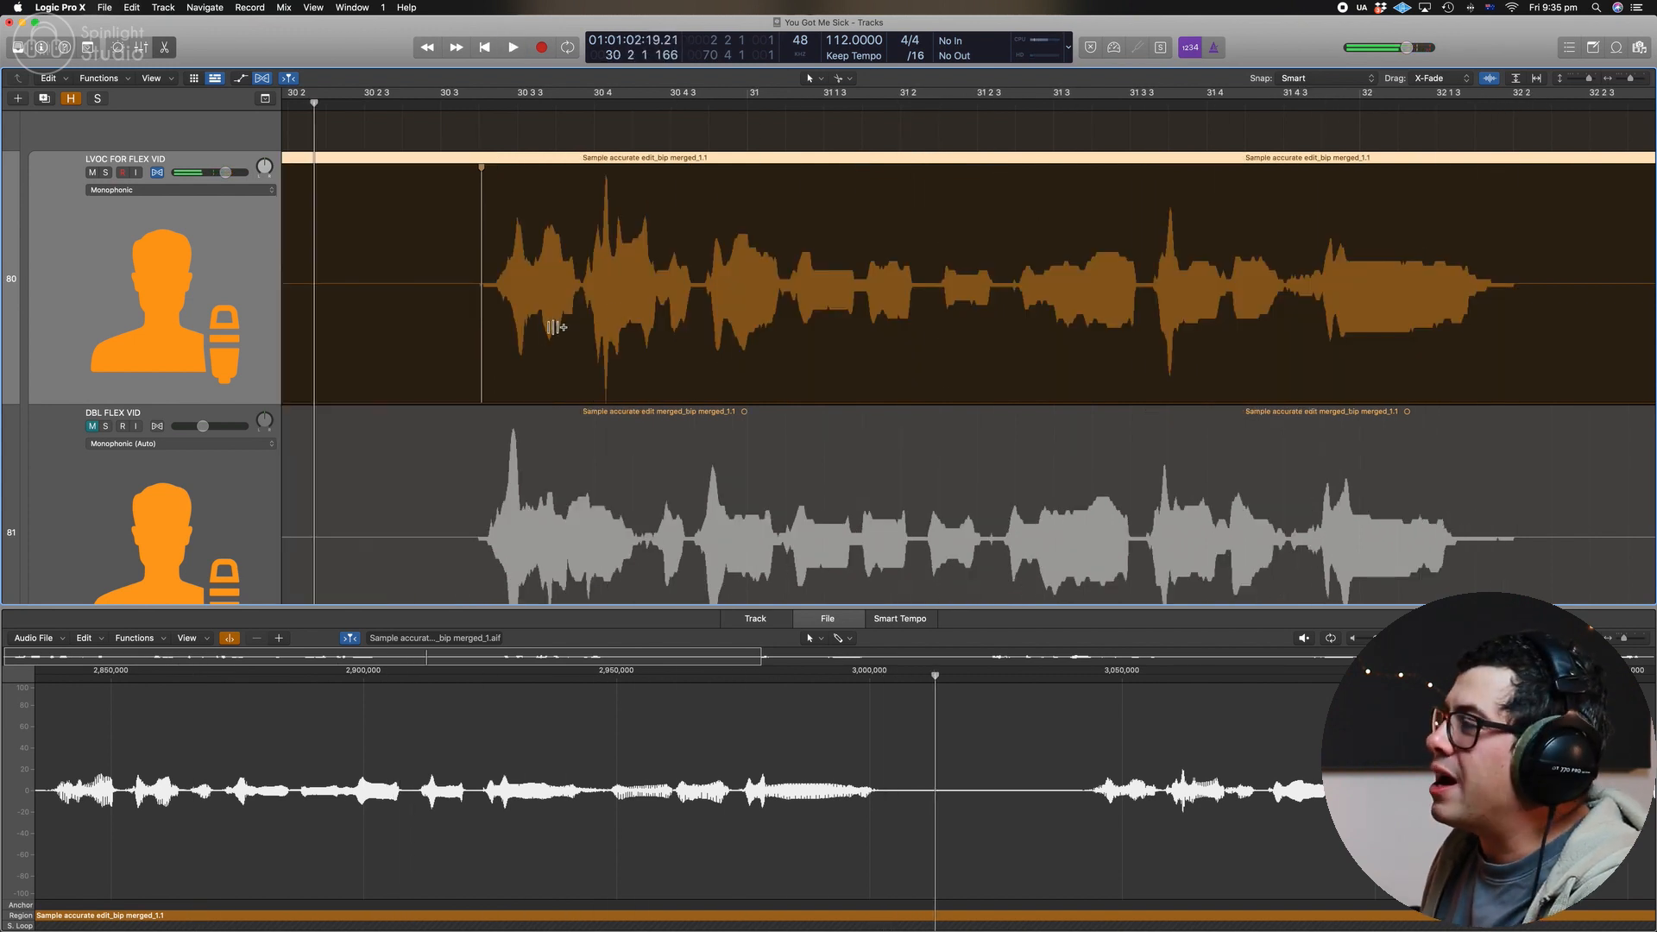
Step: Play and scrub the next phrase from 30 3, adding flex markers just after 32 2 and at the last word's onset after 31 4 3
{"action": "key", "text": "space"}
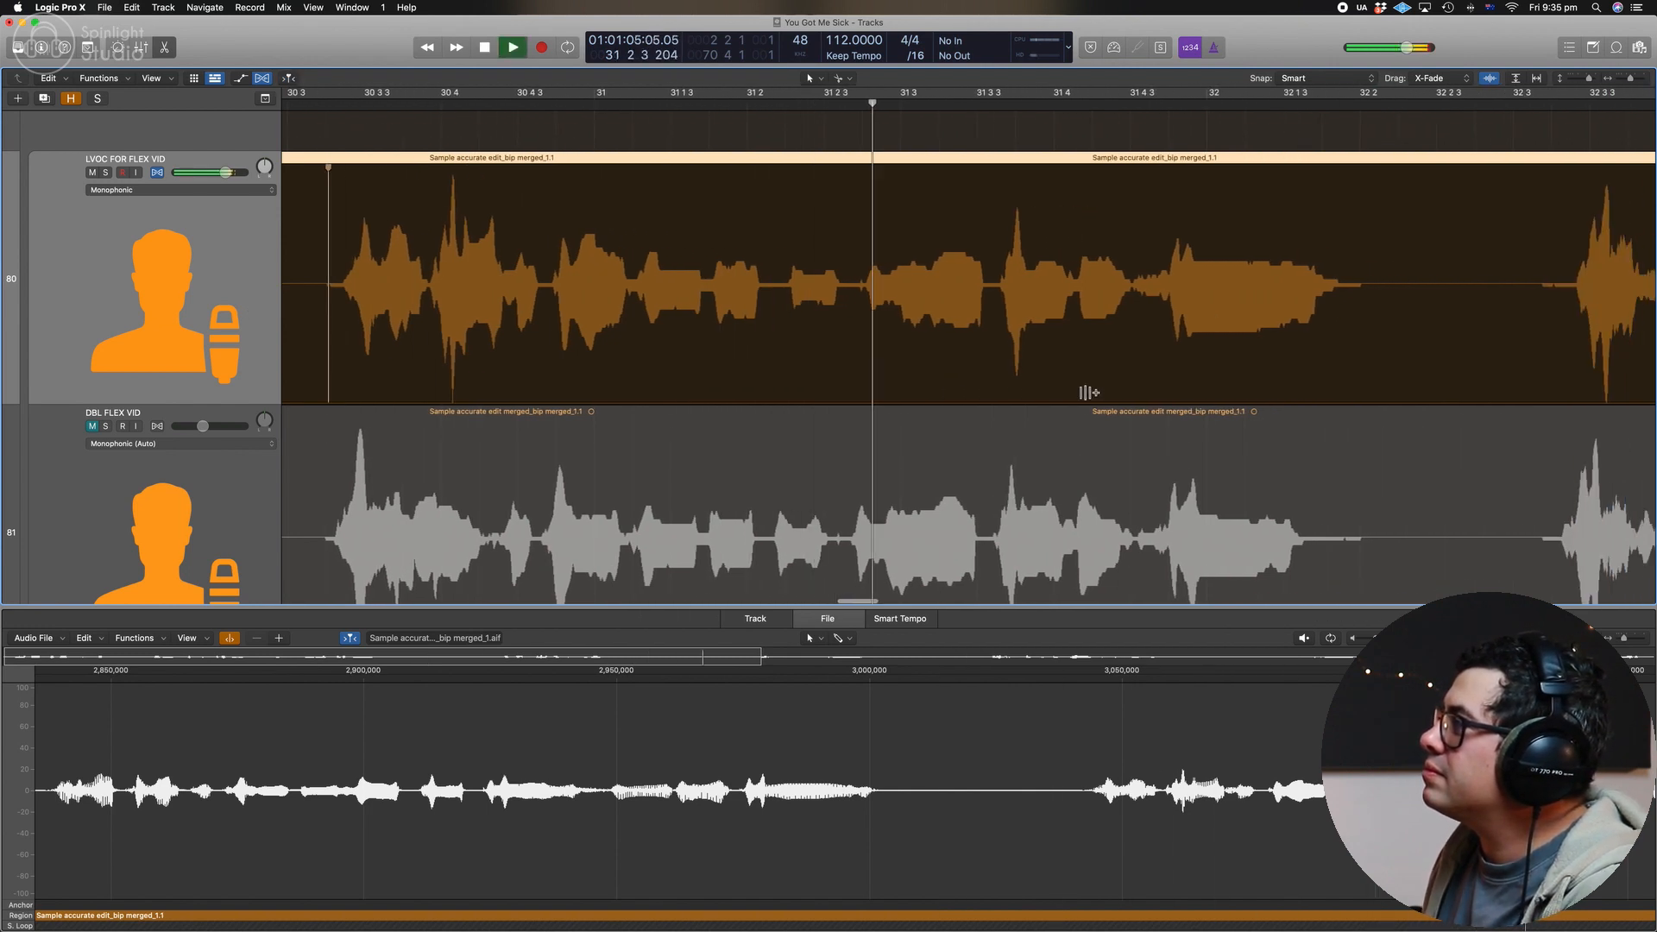
{"action": "key", "text": "space"}
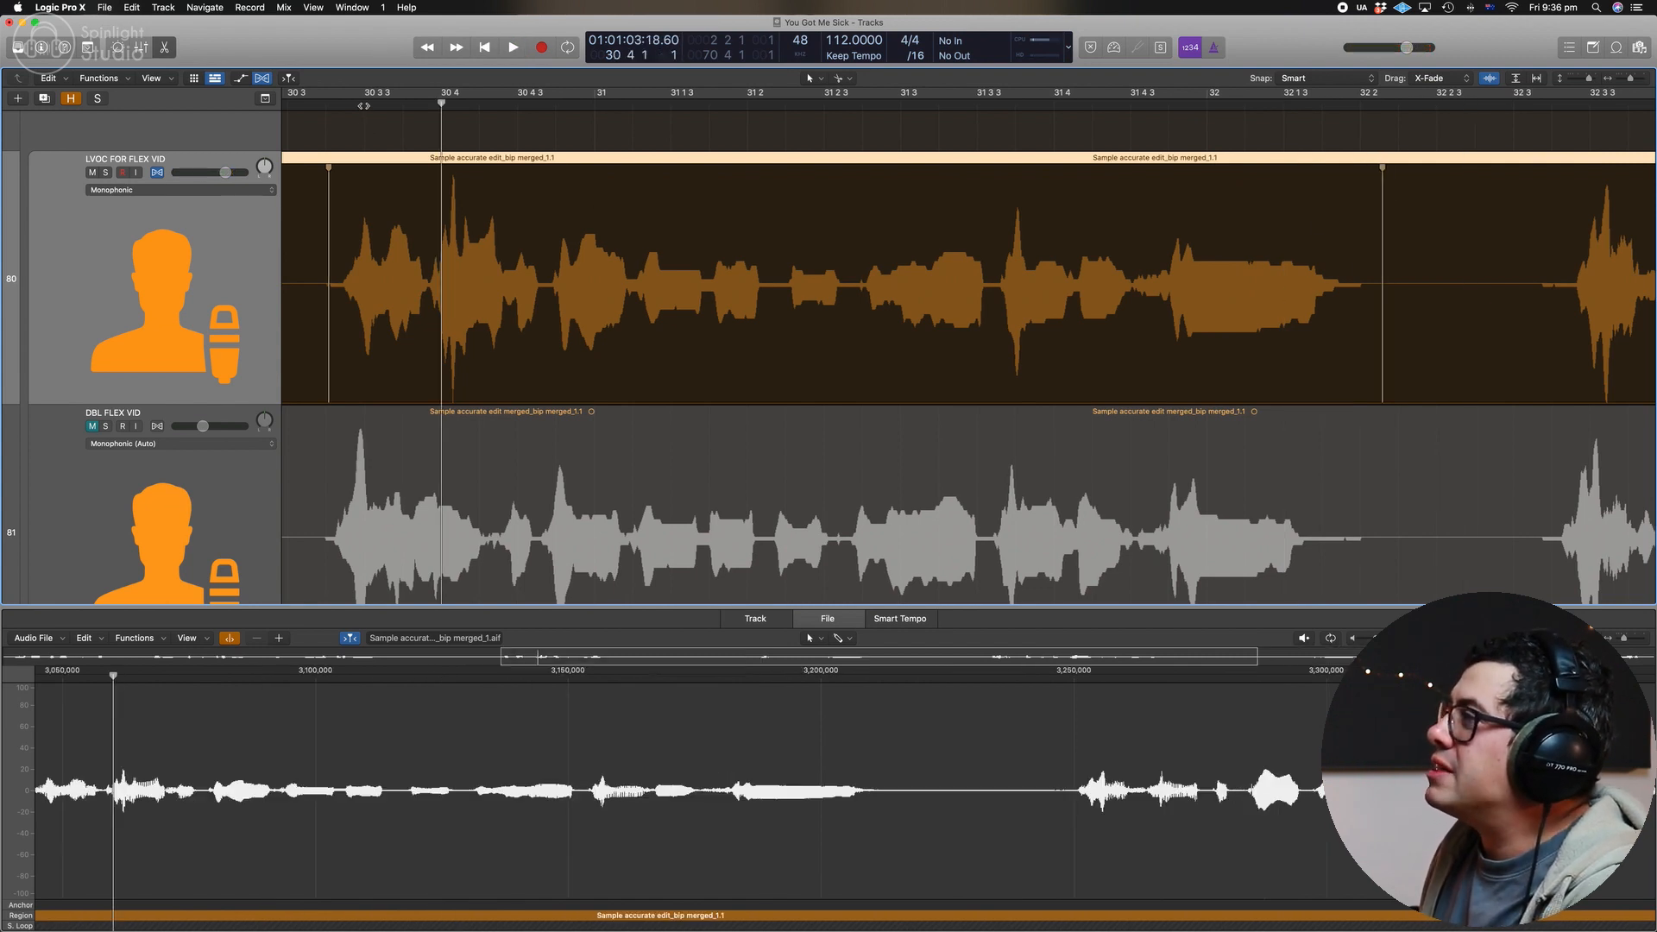
{"action": "left_click_drag", "start_coordinate": [364, 106], "coordinate": [391, 105]}
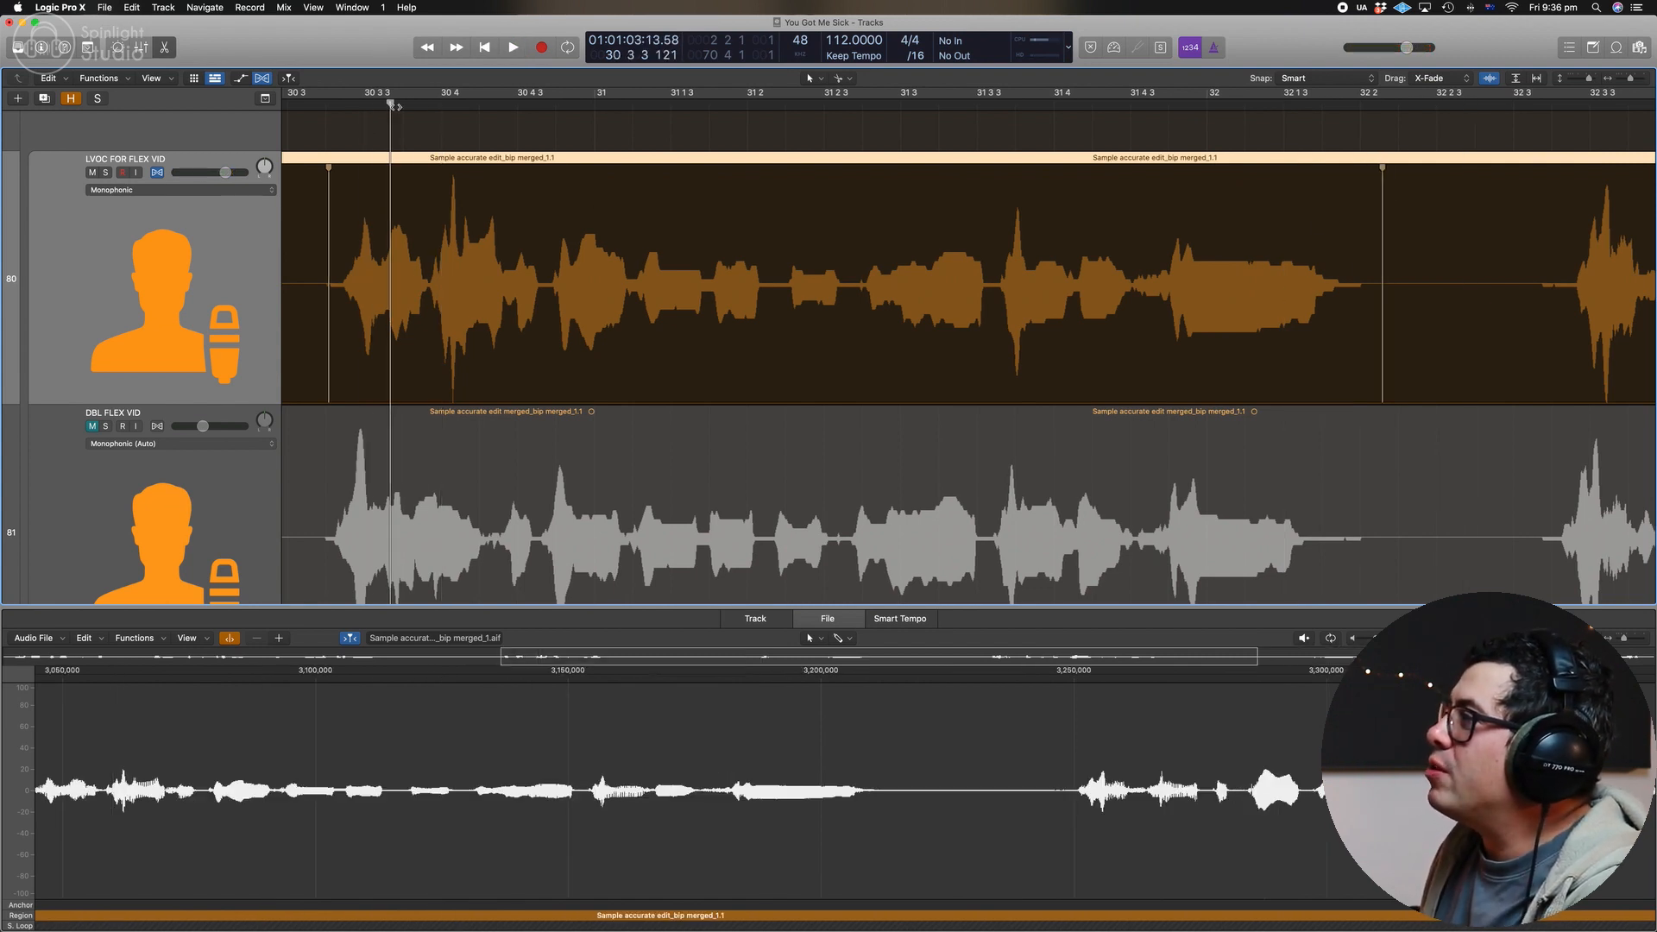
{"action": "mouse_move", "coordinate": [648, 117]}
{"action": "left_mouse_down"}
{"action": "mouse_move", "coordinate": [716, 105]}
{"action": "mouse_move", "coordinate": [633, 104]}
{"action": "left_mouse_up"}
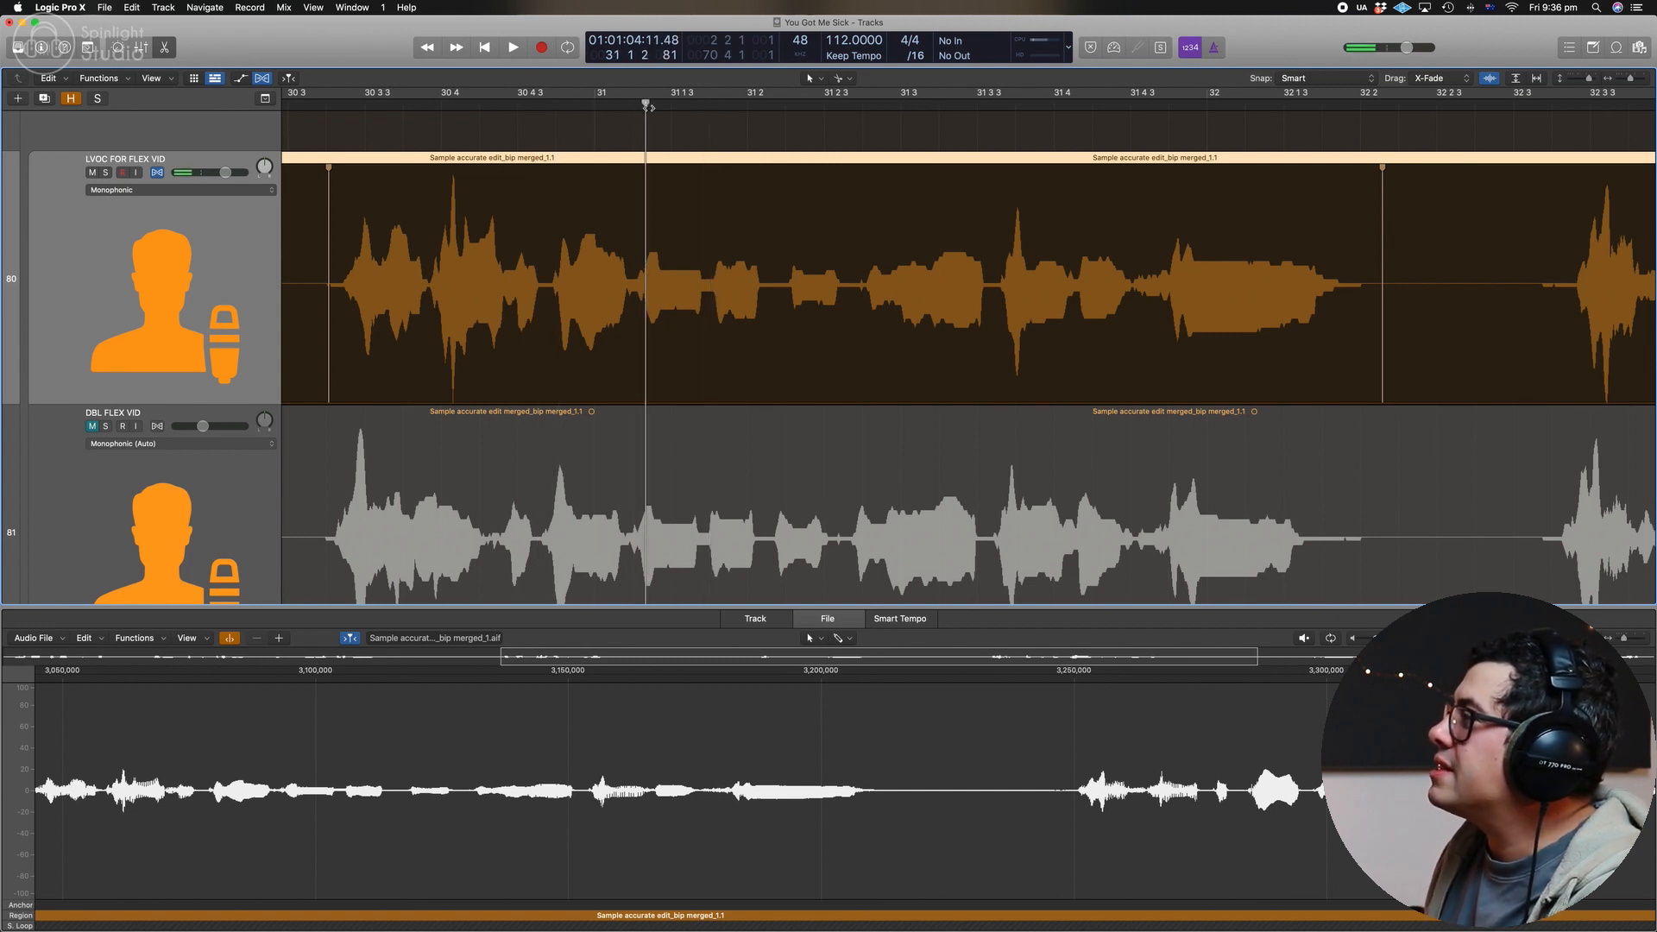
{"action": "left_click_drag", "start_coordinate": [708, 112], "coordinate": [784, 113]}
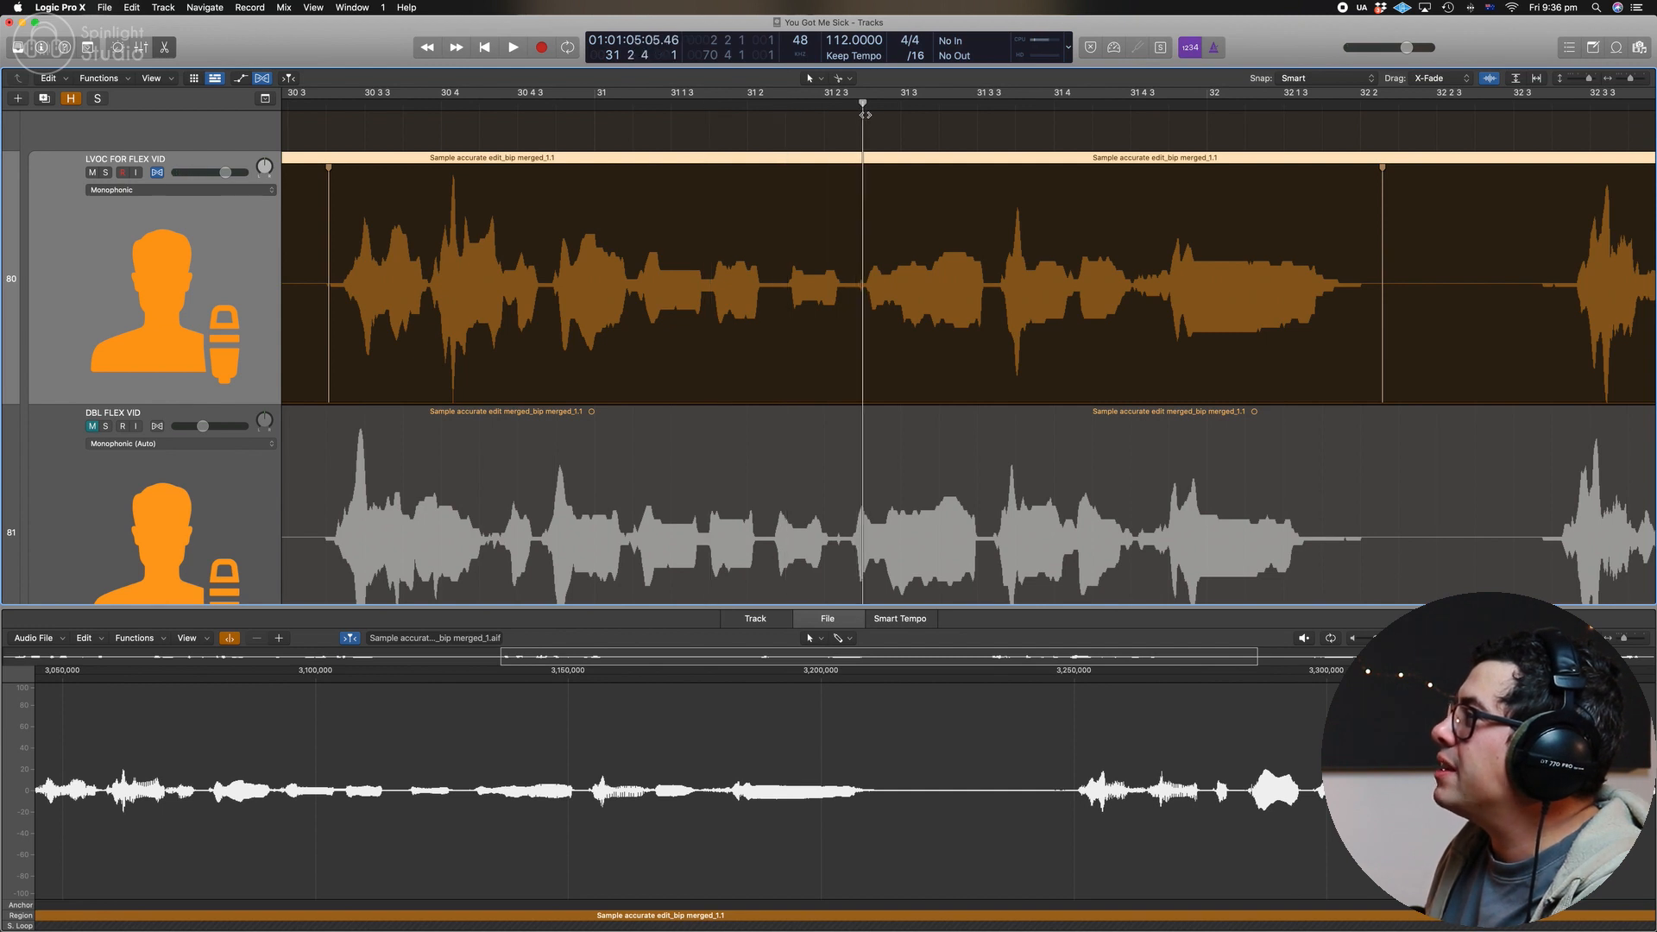
{"action": "left_click_drag", "start_coordinate": [1085, 117], "coordinate": [1143, 115]}
{"action": "left_click_drag", "start_coordinate": [432, 123], "coordinate": [364, 121]}
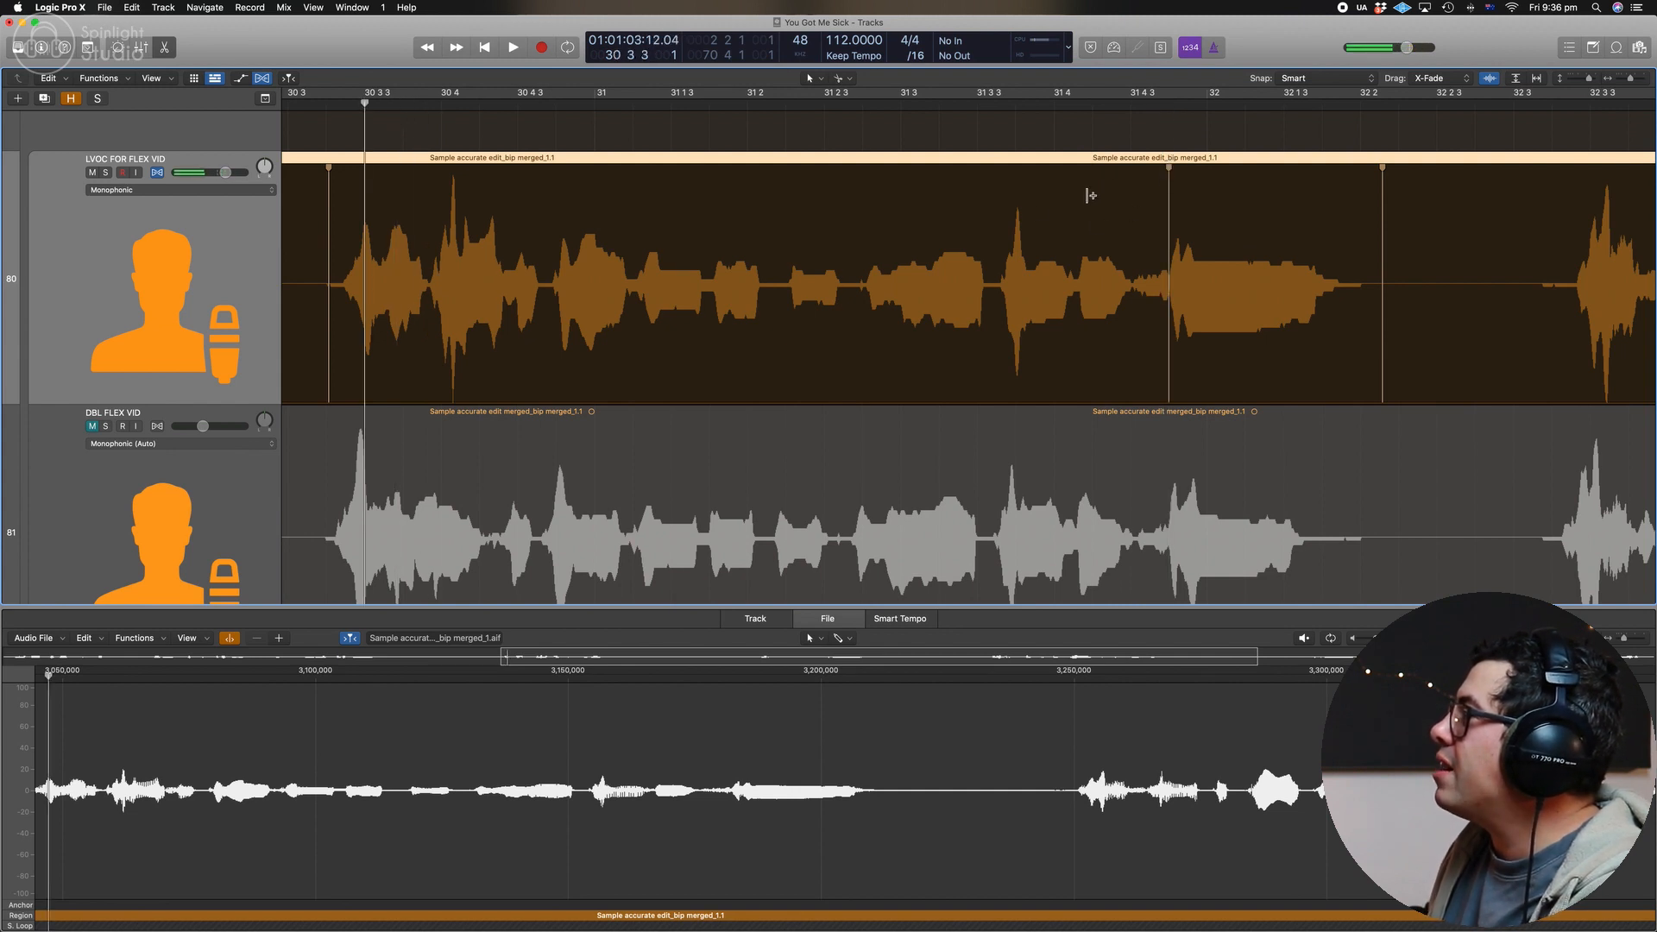
Step: Add flex markers at 30 4 4 and just after 31 2, then mark the word onset before 31 2 and nudge it slightly earlier
{"action": "left_click_drag", "start_coordinate": [637, 108], "coordinate": [591, 108]}
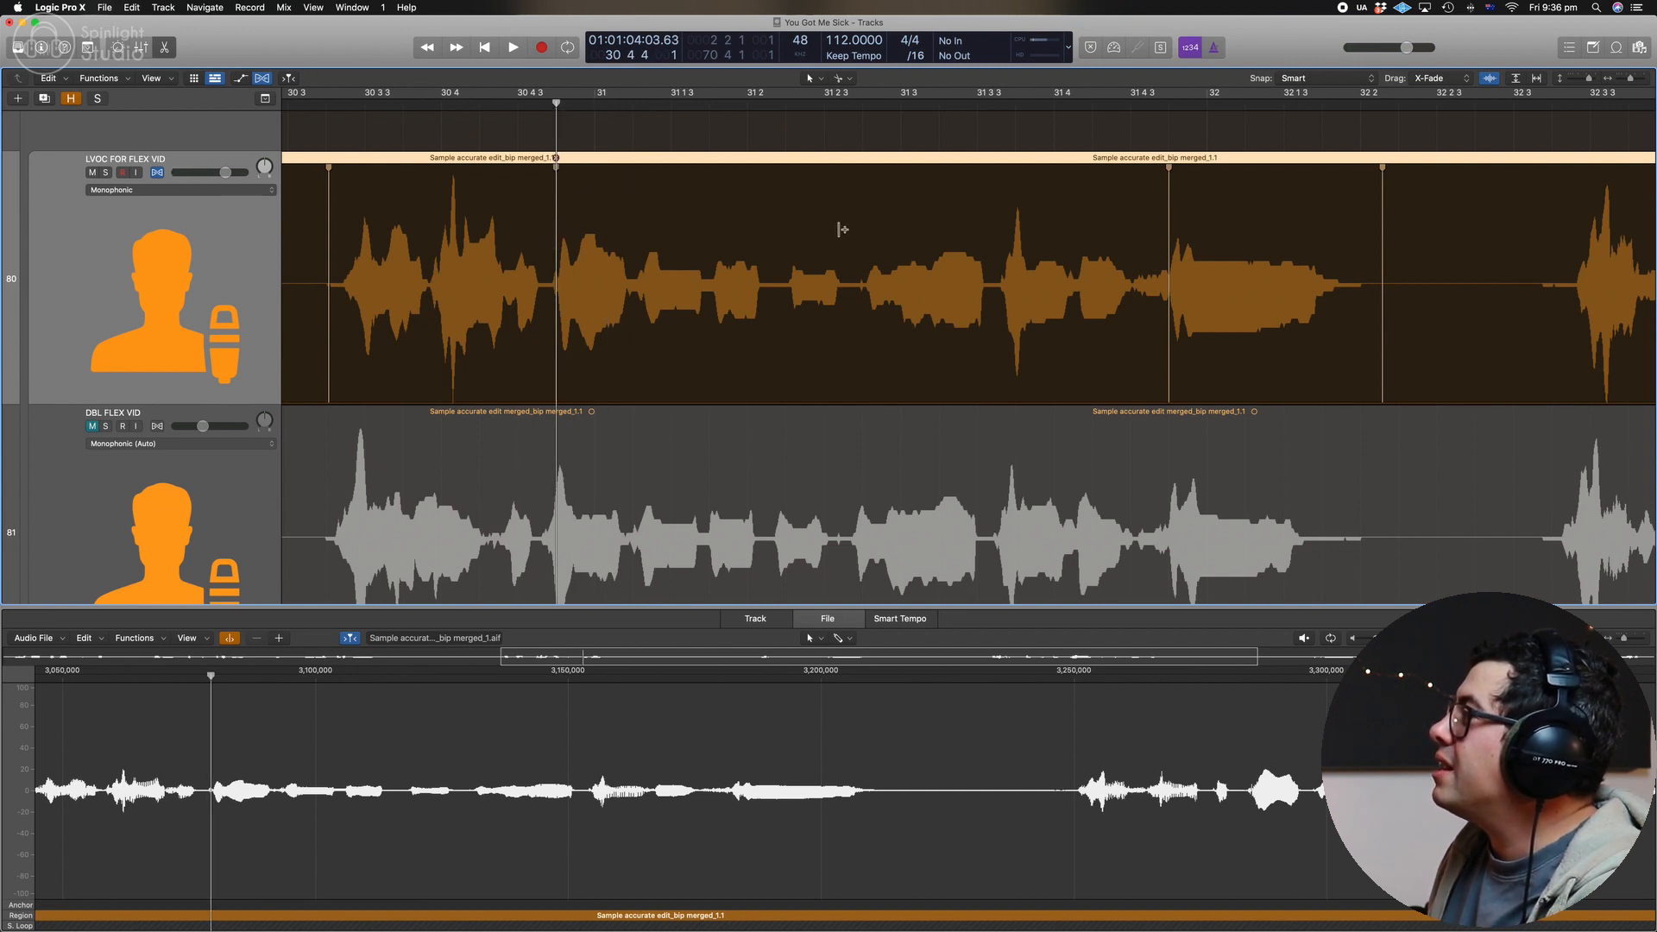
{"action": "left_click", "coordinate": [787, 248]}
{"action": "left_click_drag", "start_coordinate": [710, 248], "coordinate": [707, 247]}
{"action": "scroll", "coordinate": [872, 247], "scroll_direction": "right", "scroll_amount": 2}
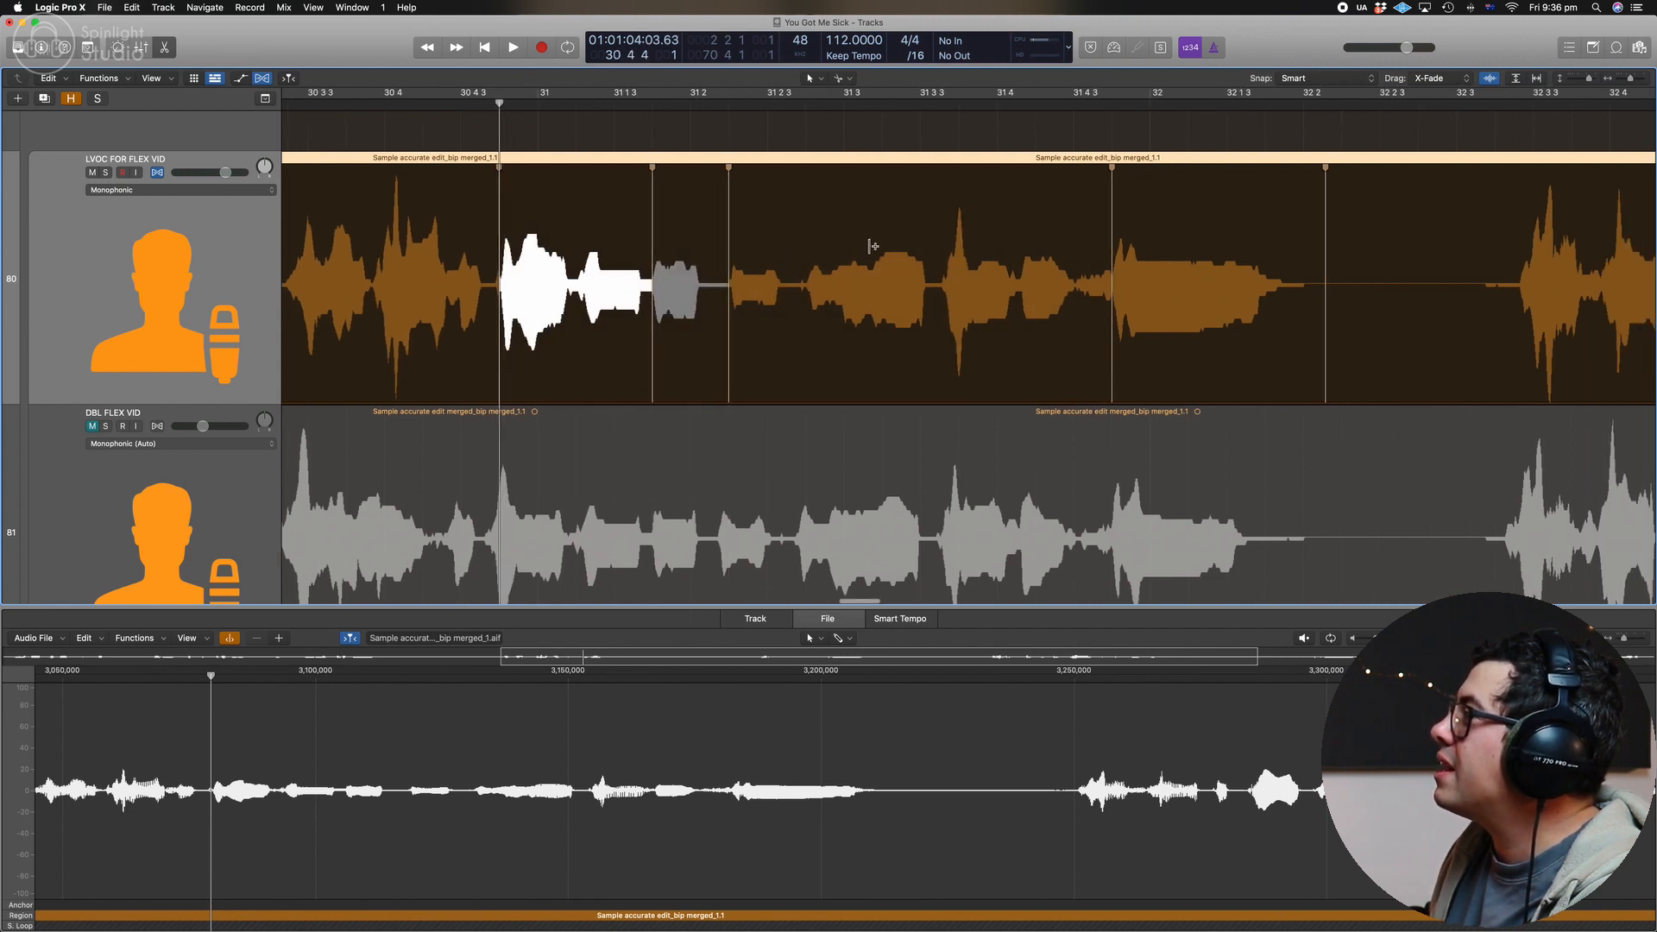
Step: Add flex markers at the word onsets at 31 4 2, just before 31 4 and just before 31 3
{"action": "left_click", "coordinate": [999, 253]}
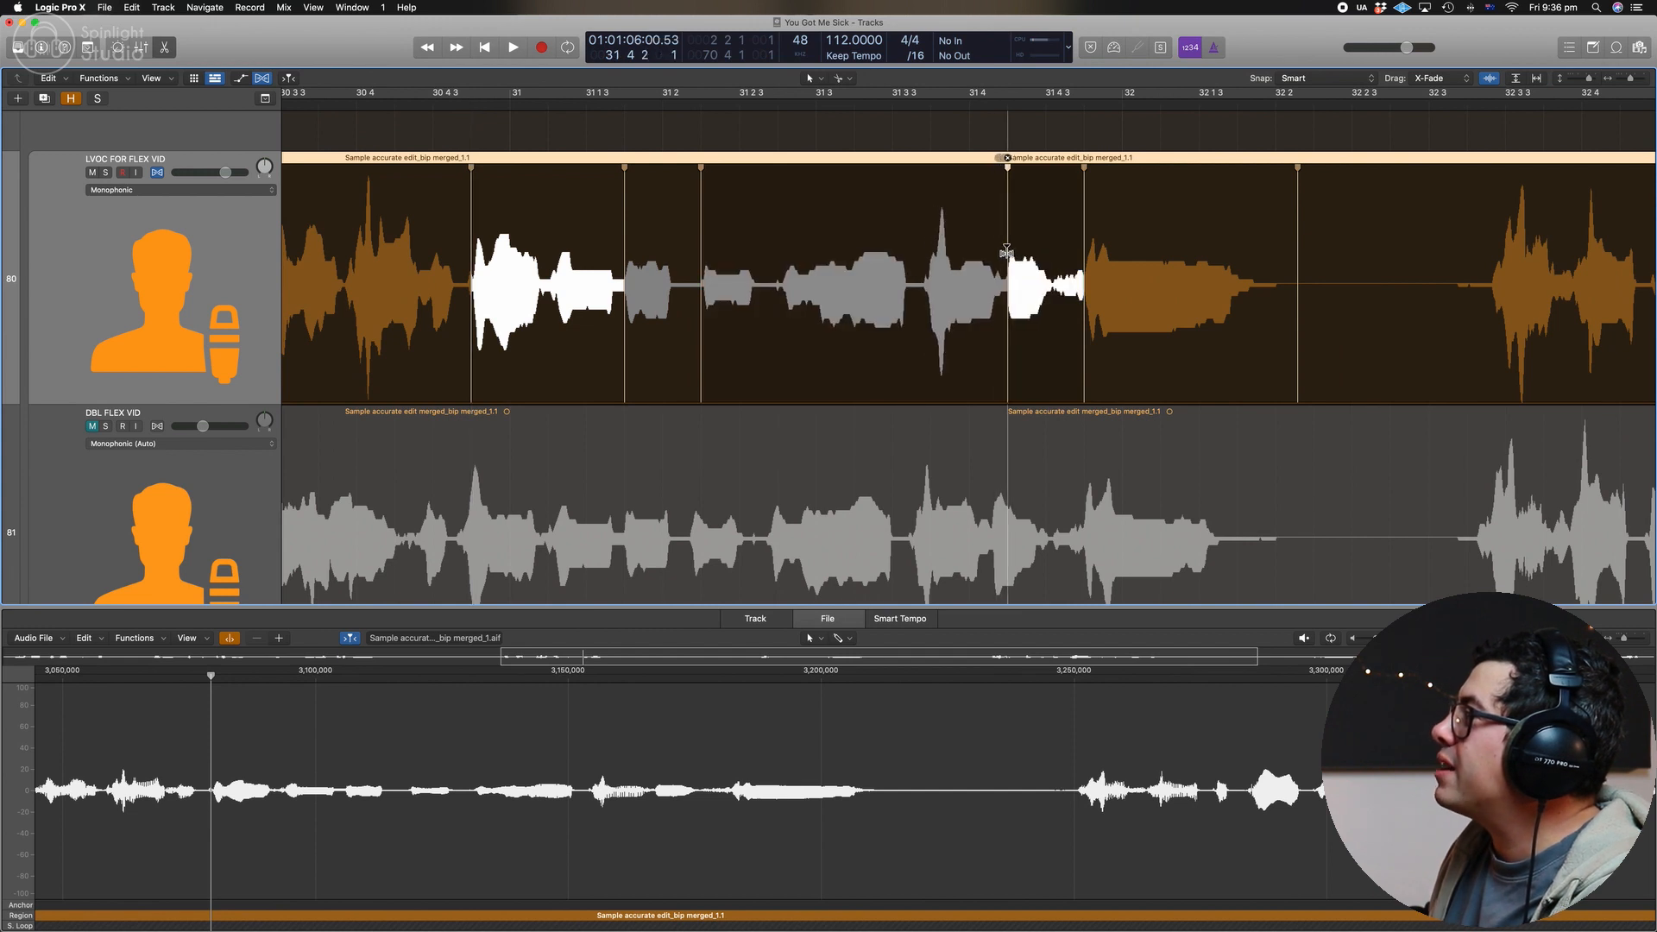
{"action": "left_click", "coordinate": [926, 260]}
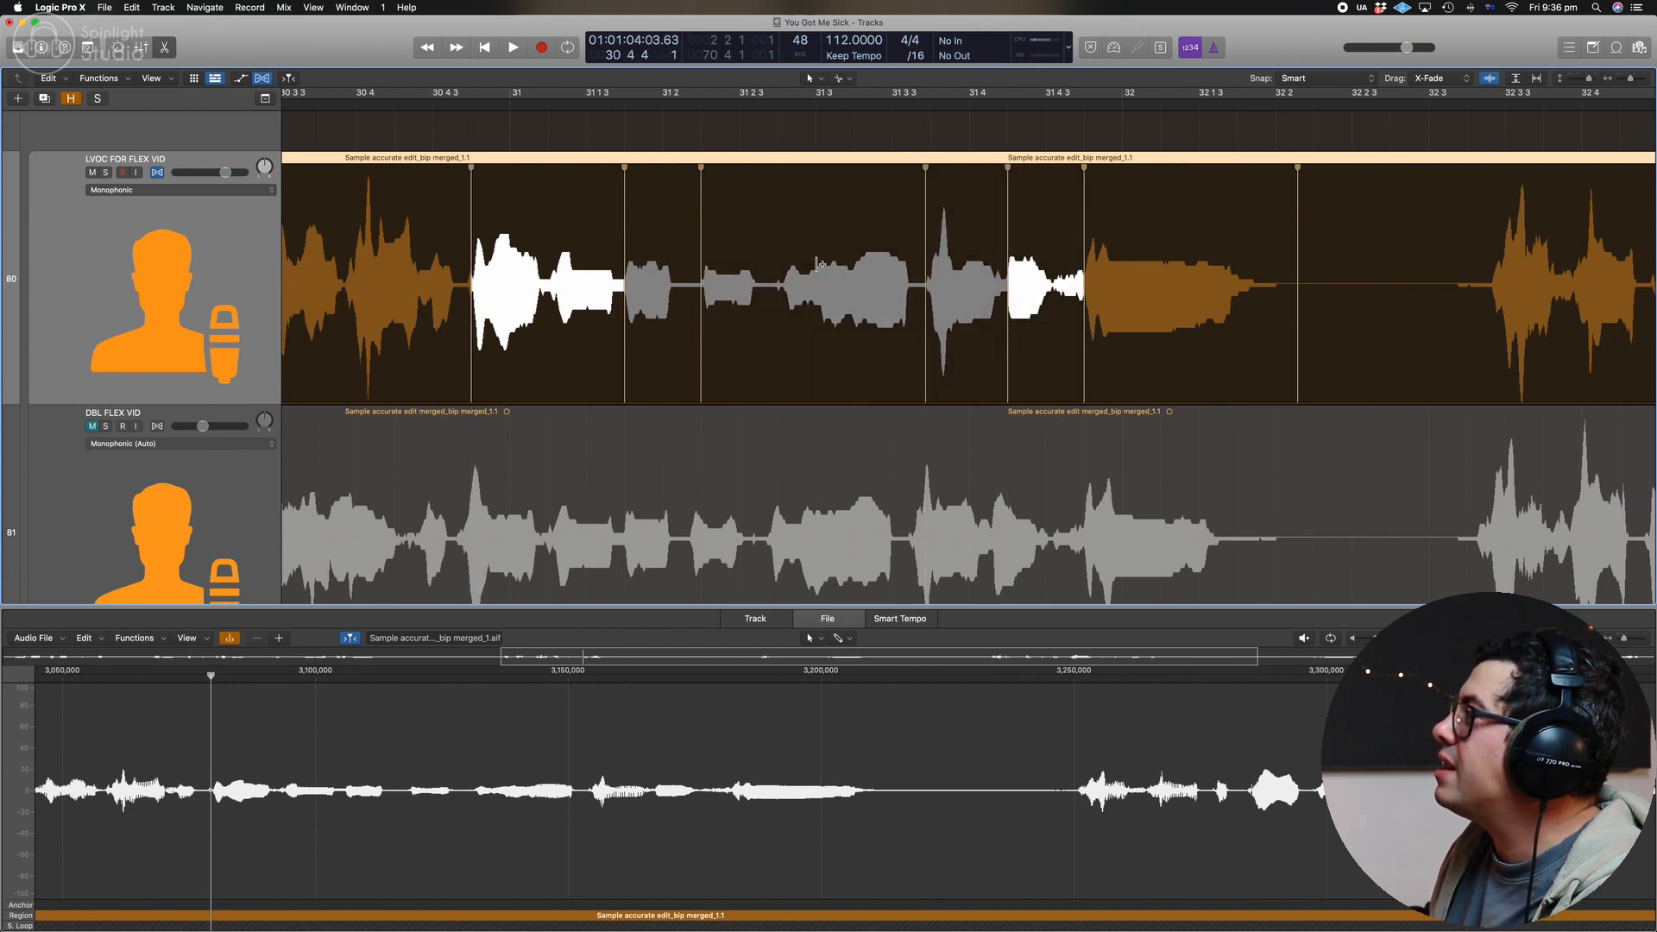
{"action": "left_click", "coordinate": [779, 263]}
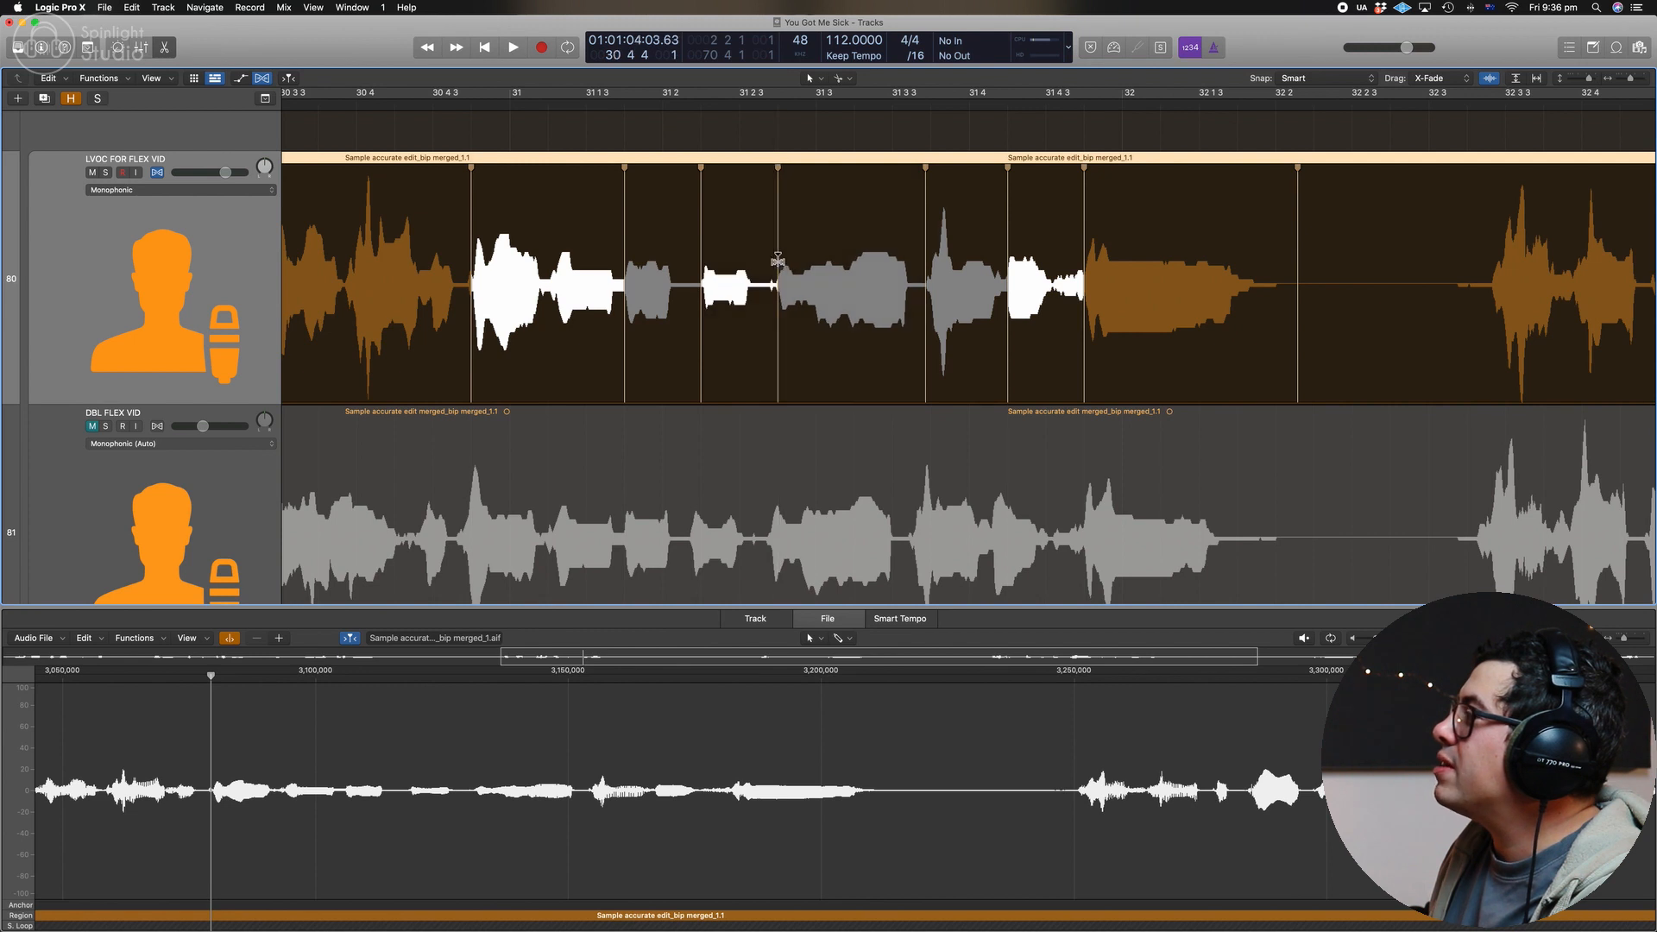
Step: Play the edited phrase, then add a flex marker at the word onset just before 31 1 3 and move it slightly earlier
{"action": "key", "text": "super+Left"}
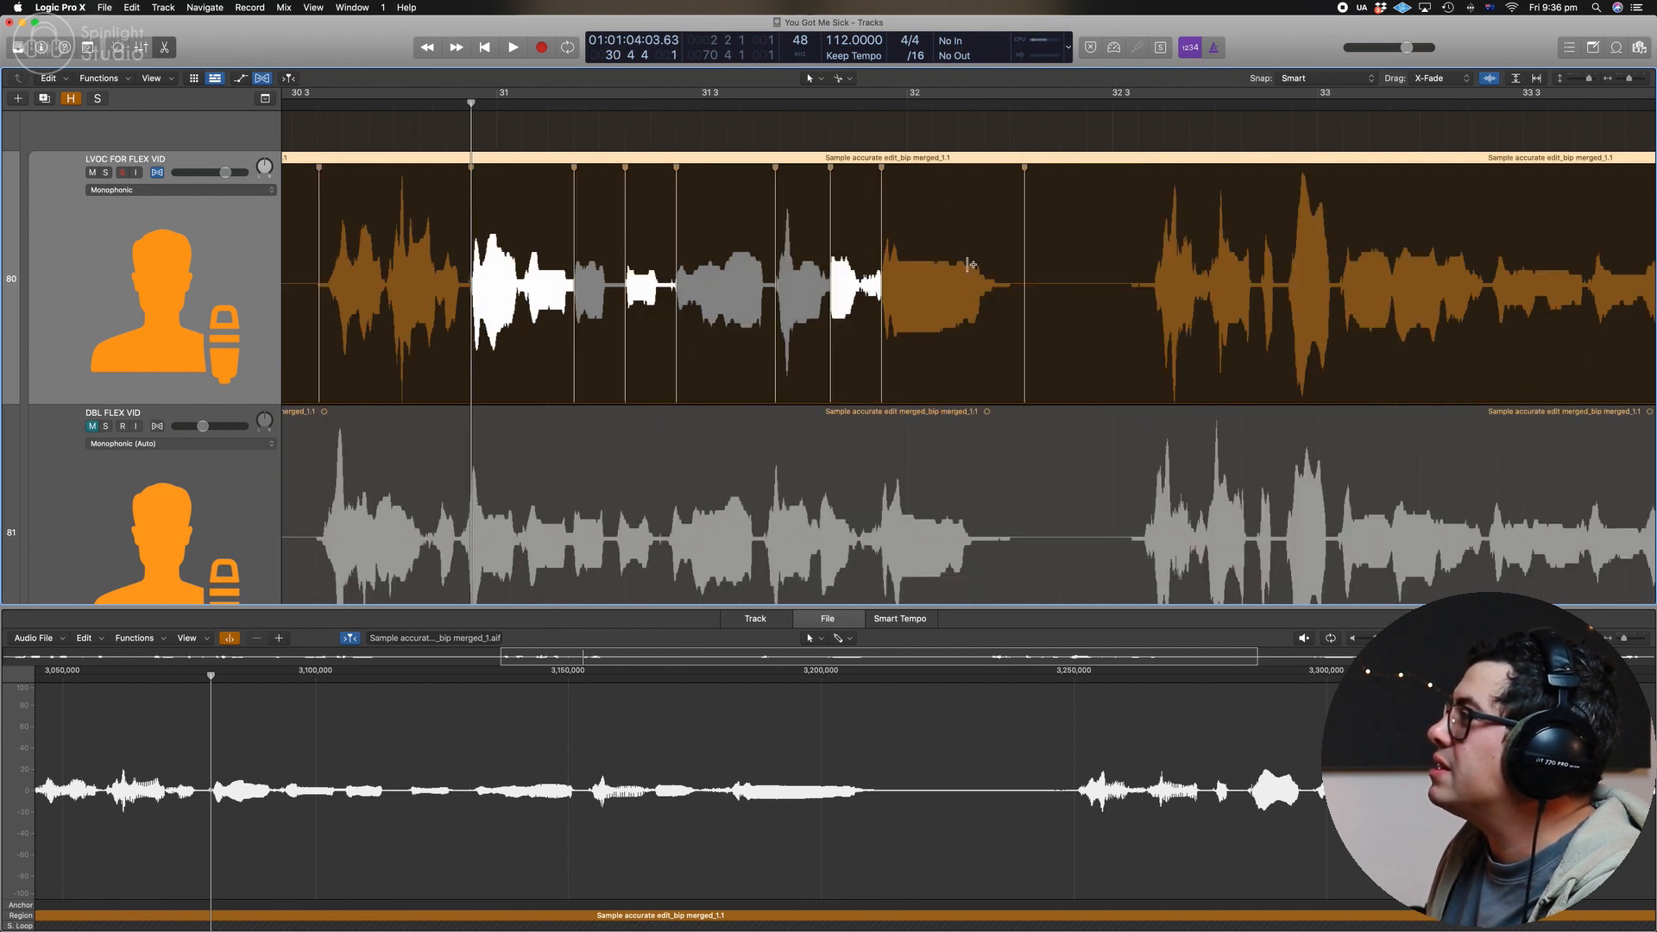
{"action": "key", "text": "space"}
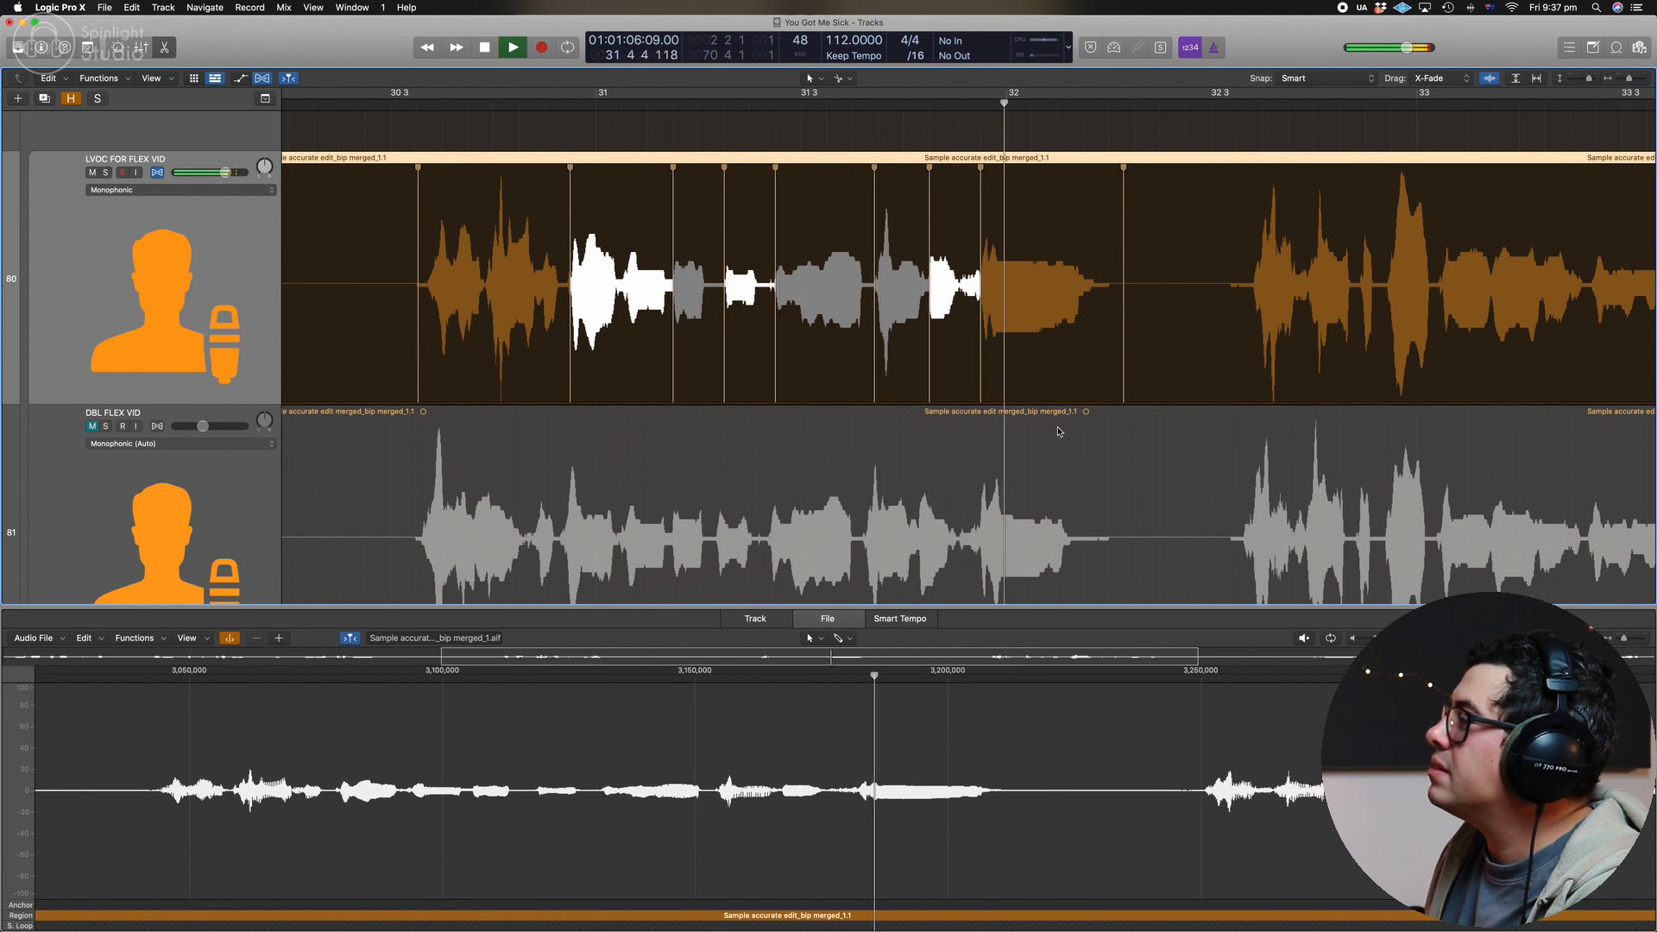
{"action": "key", "text": "space"}
{"action": "key", "text": "super+Right"}
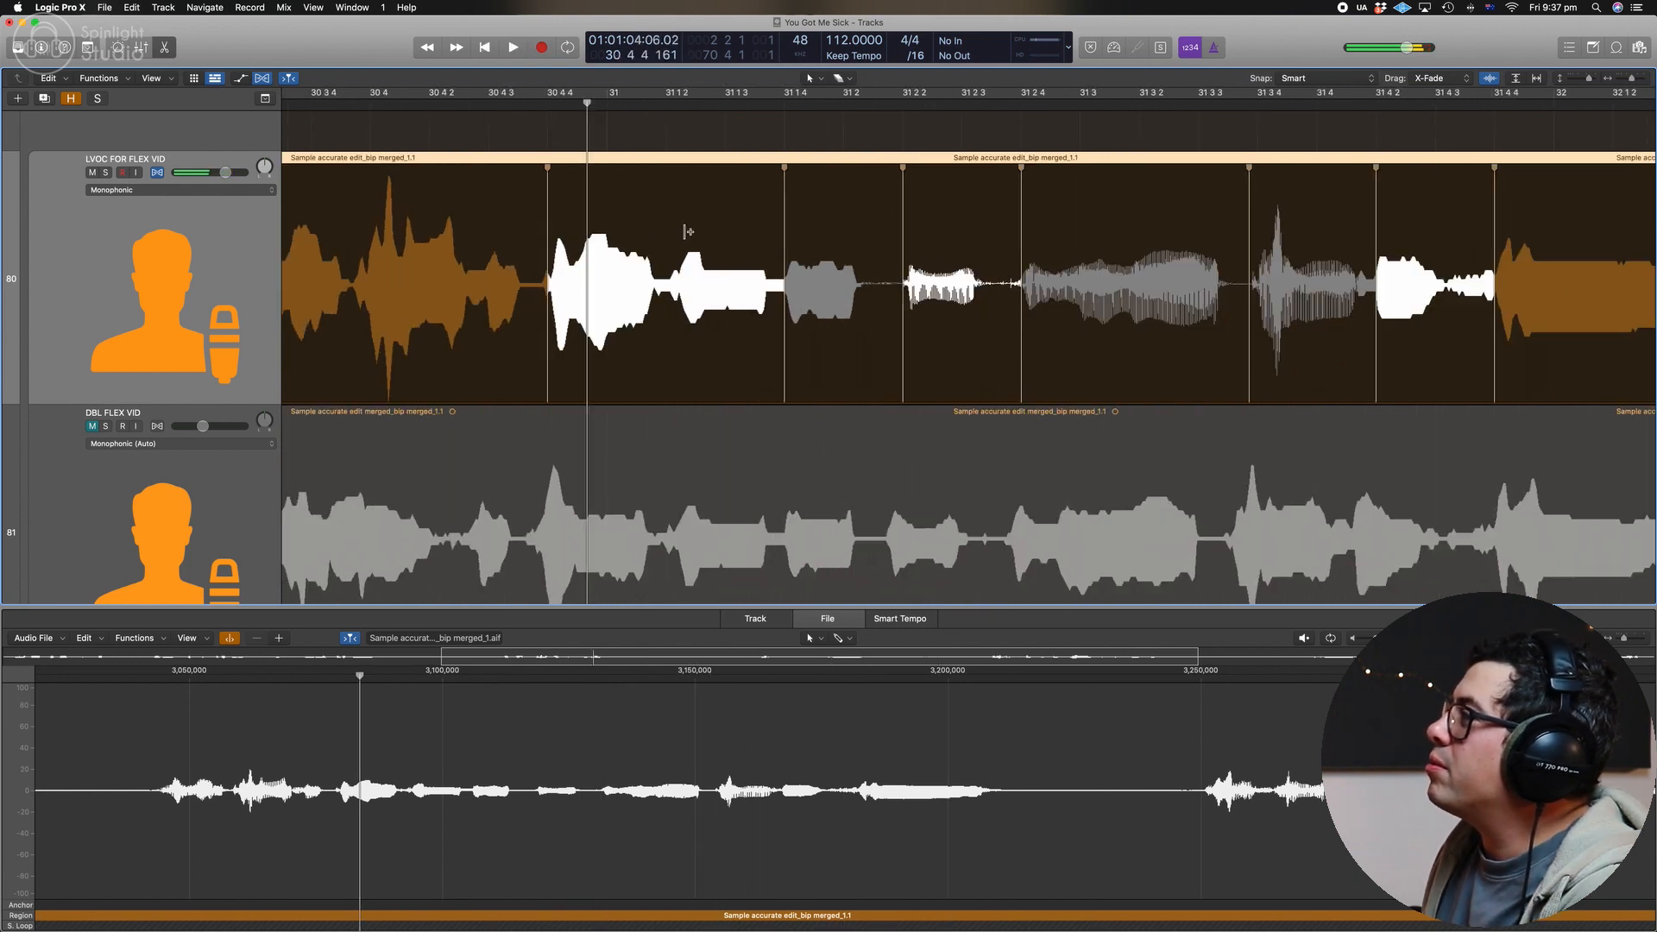
{"action": "left_click_drag", "start_coordinate": [681, 232], "coordinate": [668, 229]}
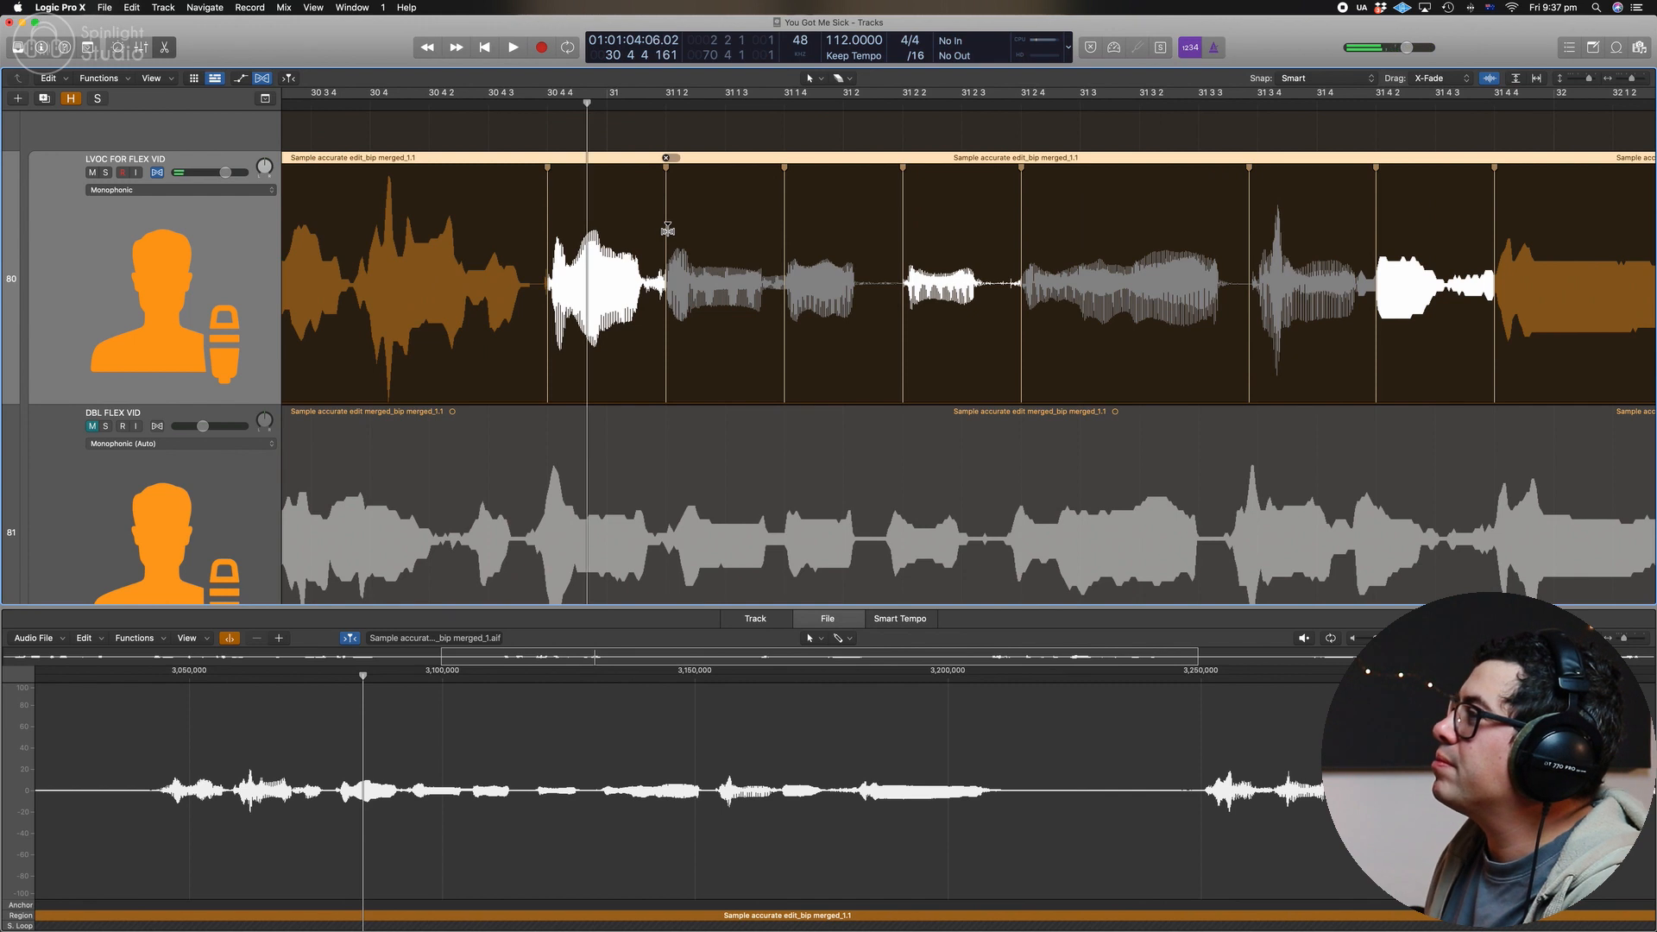
{"action": "key", "text": "super+Left"}
Step: Play the following phrase and replay it from around 32 3 to check its flex markers
{"action": "key", "text": "space"}
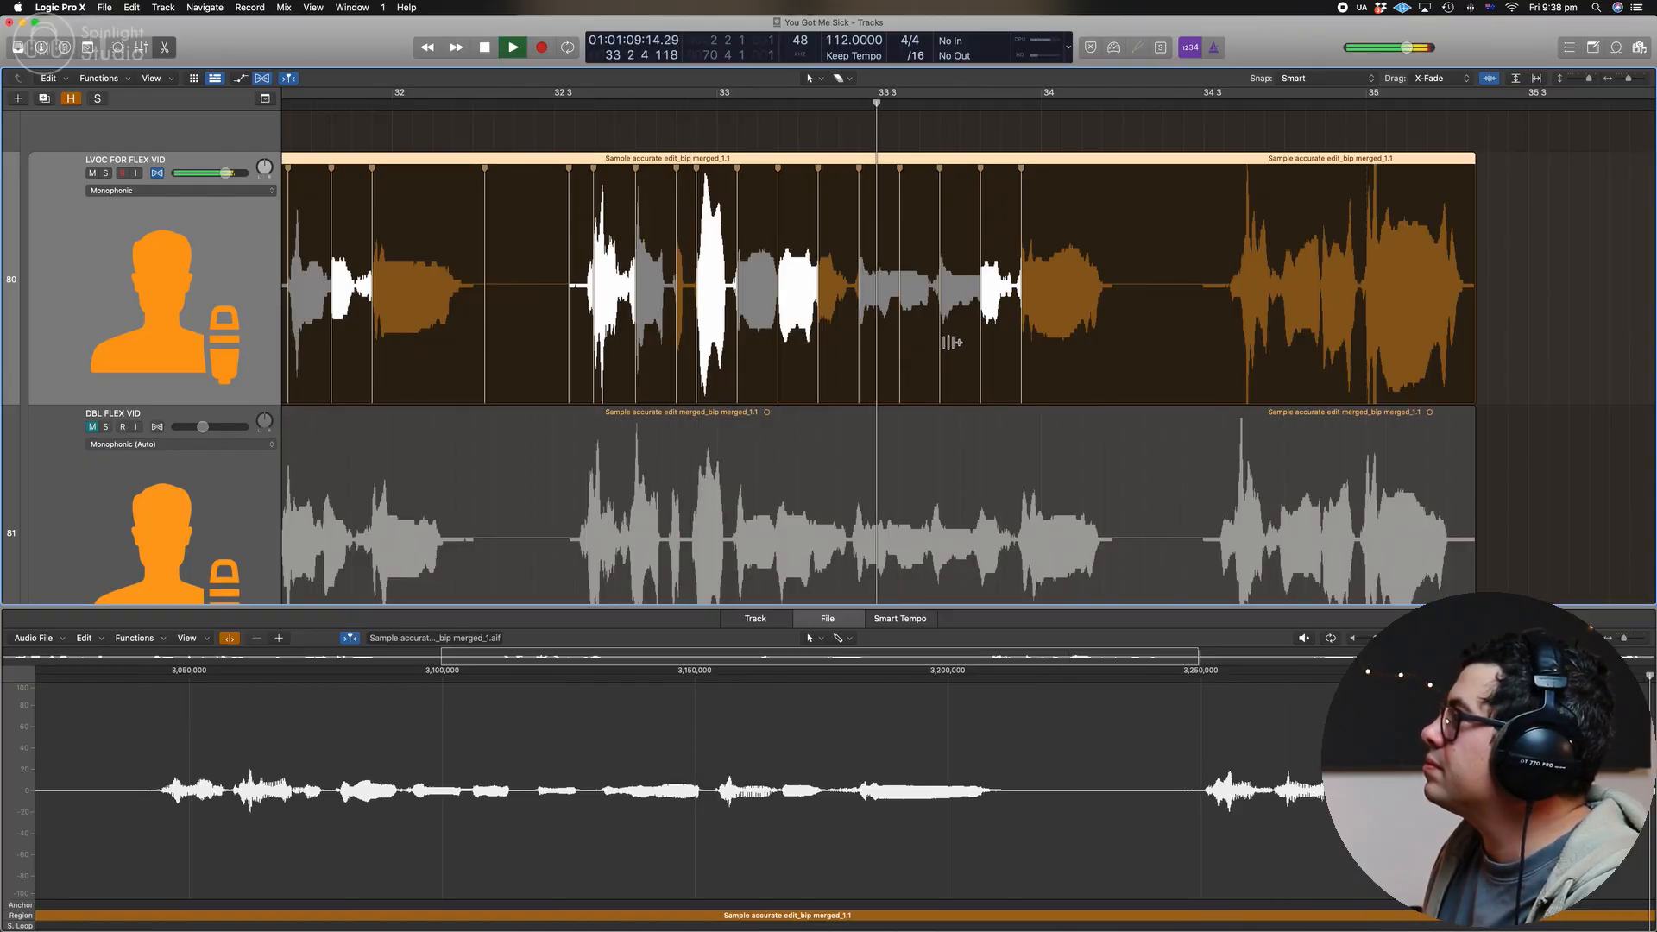
{"action": "key", "text": "space"}
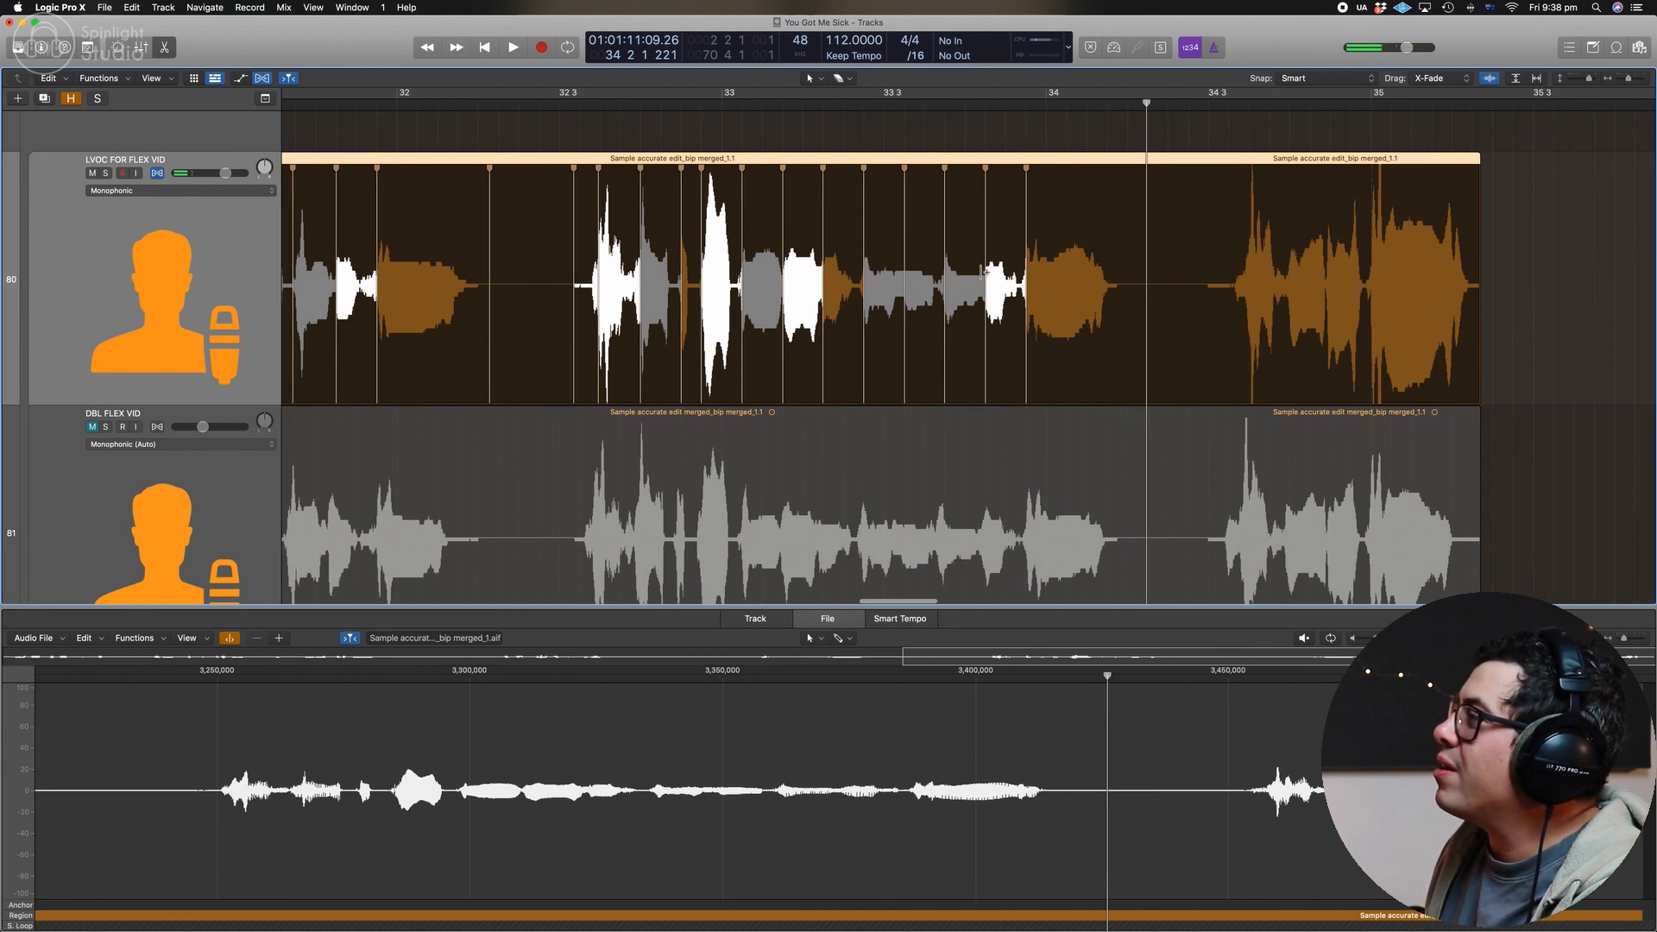
{"action": "double_click", "coordinate": [585, 105]}
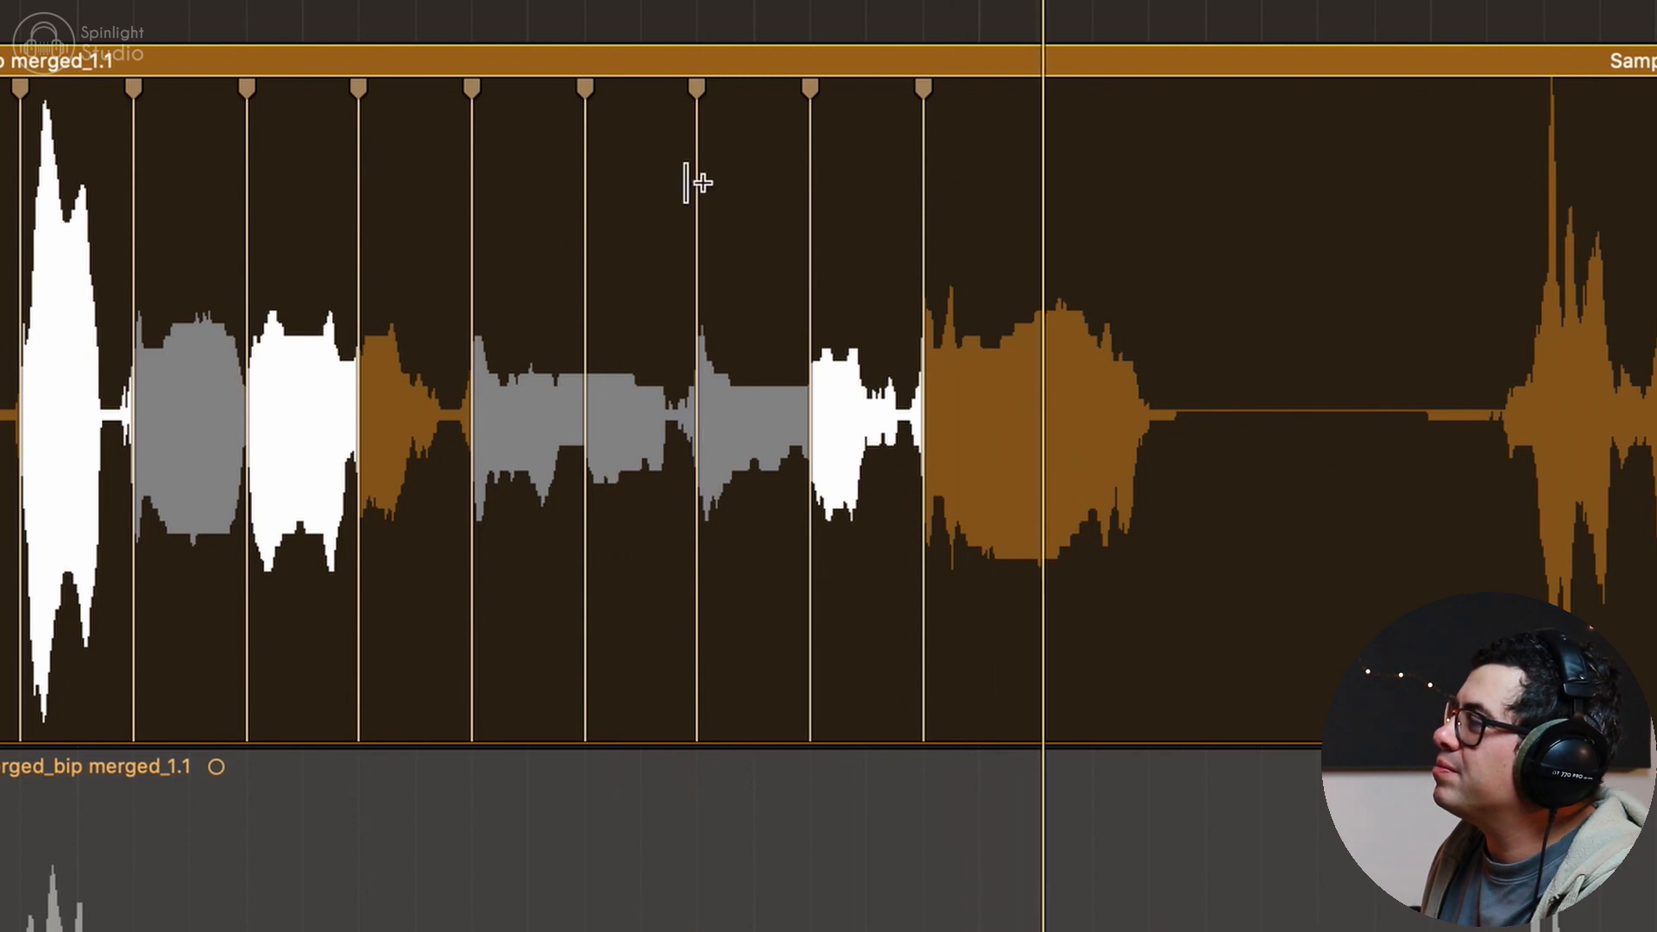
Step: Erase the flex markers just after 33 4 and just after 33 3, replaying the phrase after each removal
{"action": "key", "text": "super+Left"}
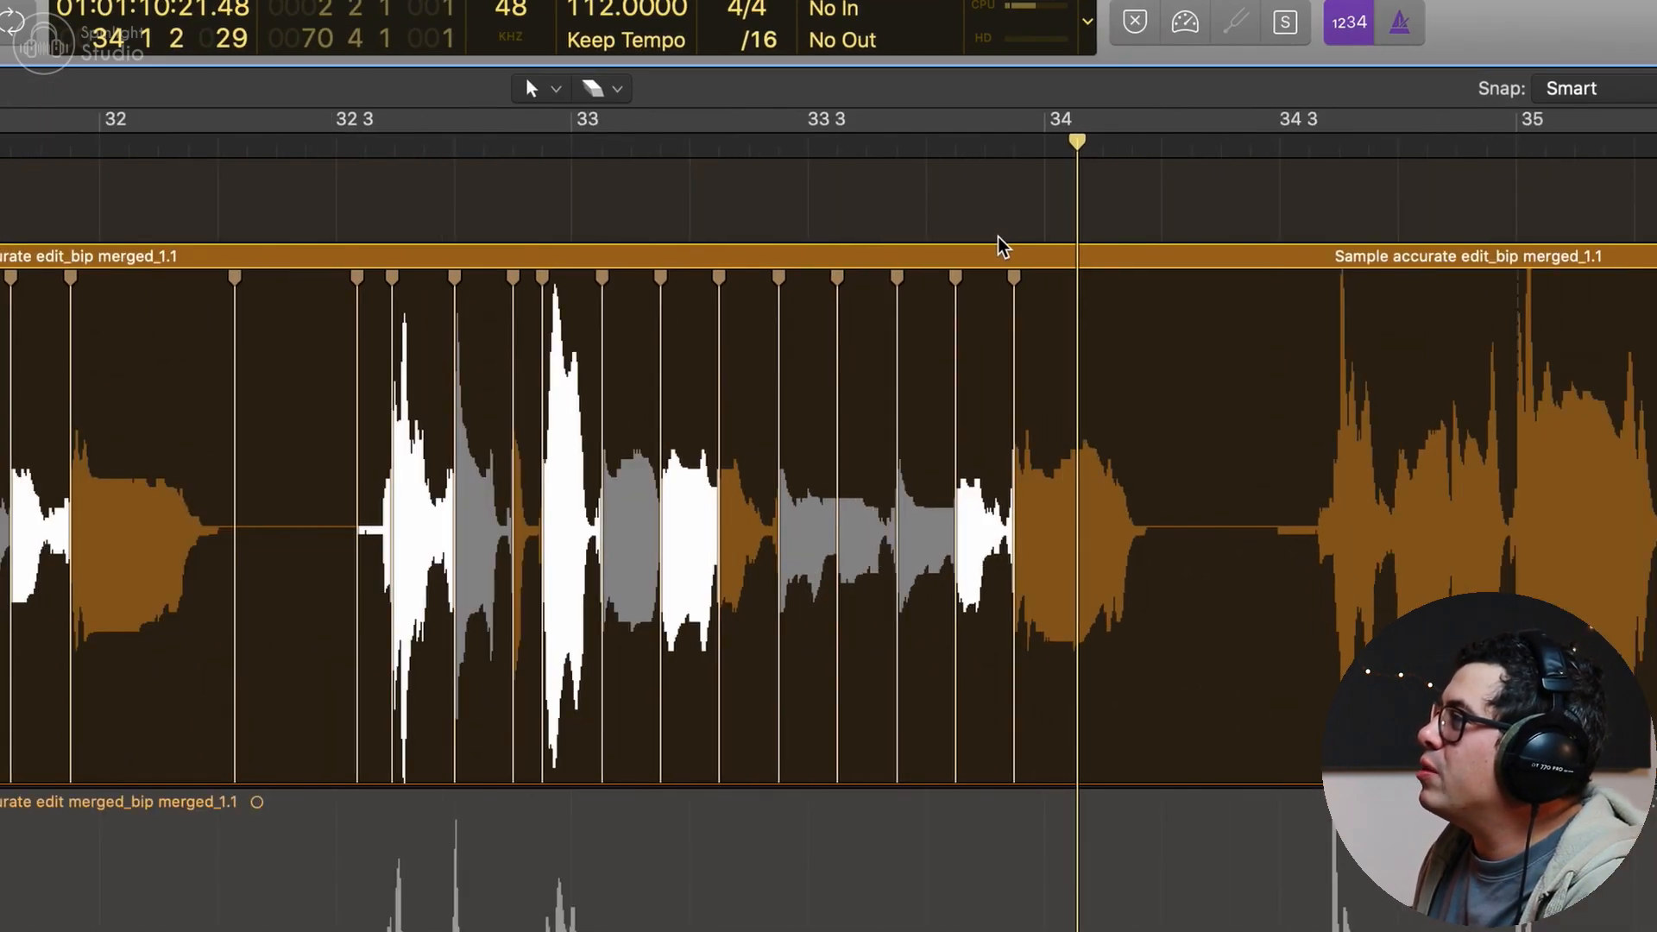
{"action": "key", "text": "super+Right"}
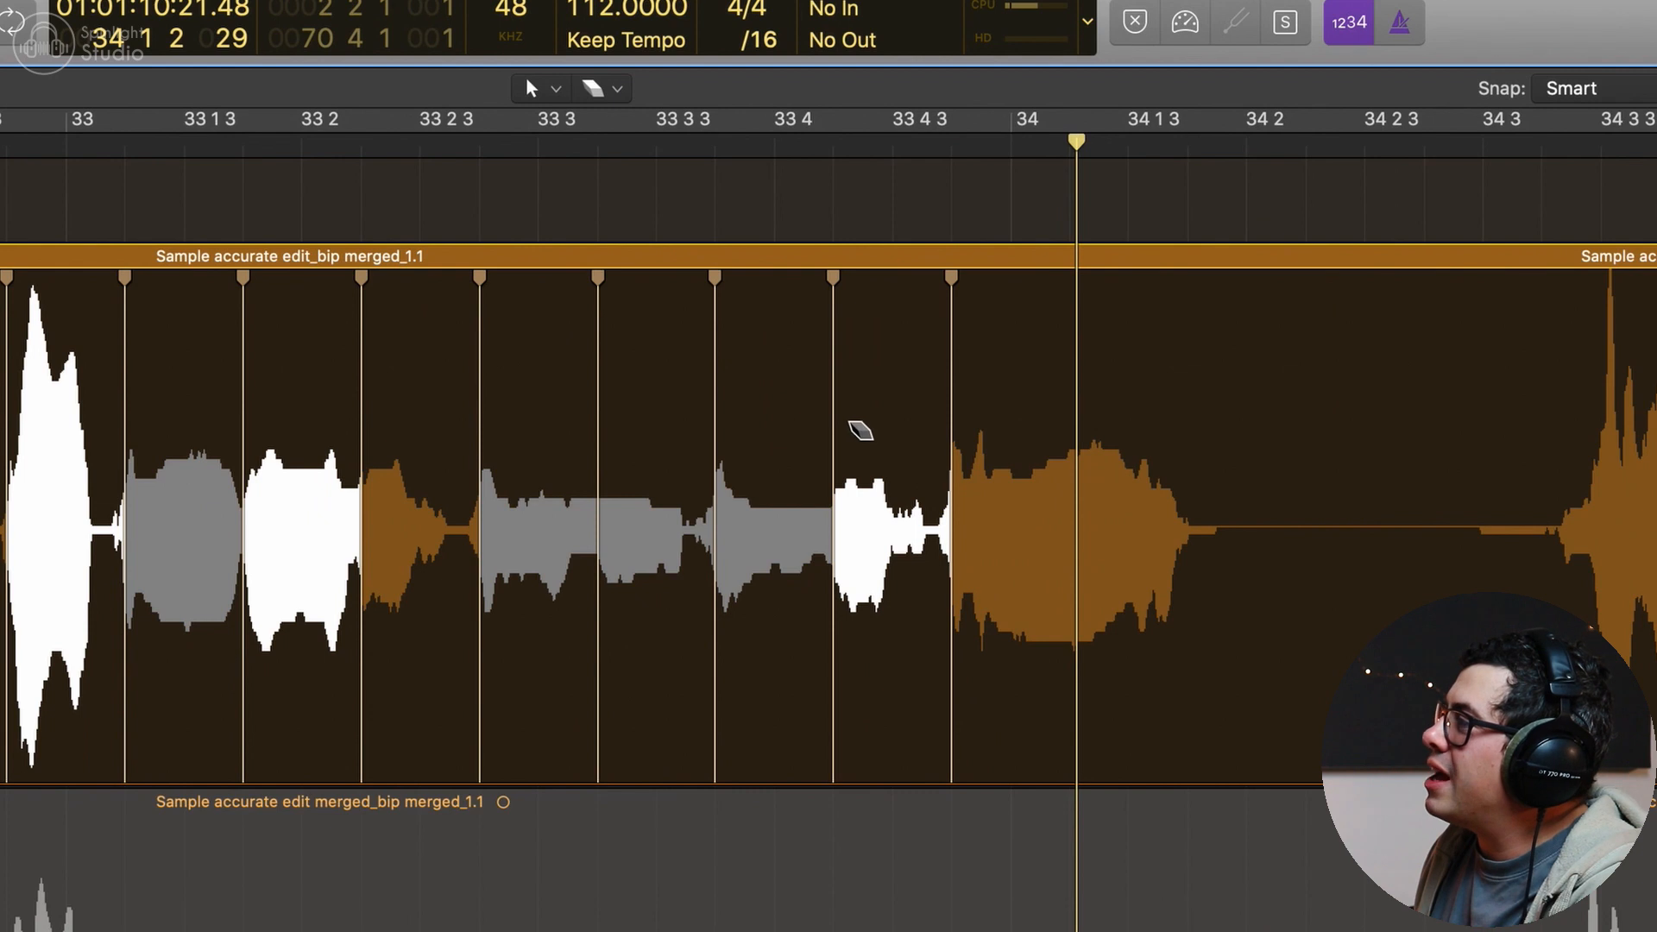
{"action": "left_click", "coordinate": [860, 431]}
{"action": "left_click", "coordinate": [476, 151]}
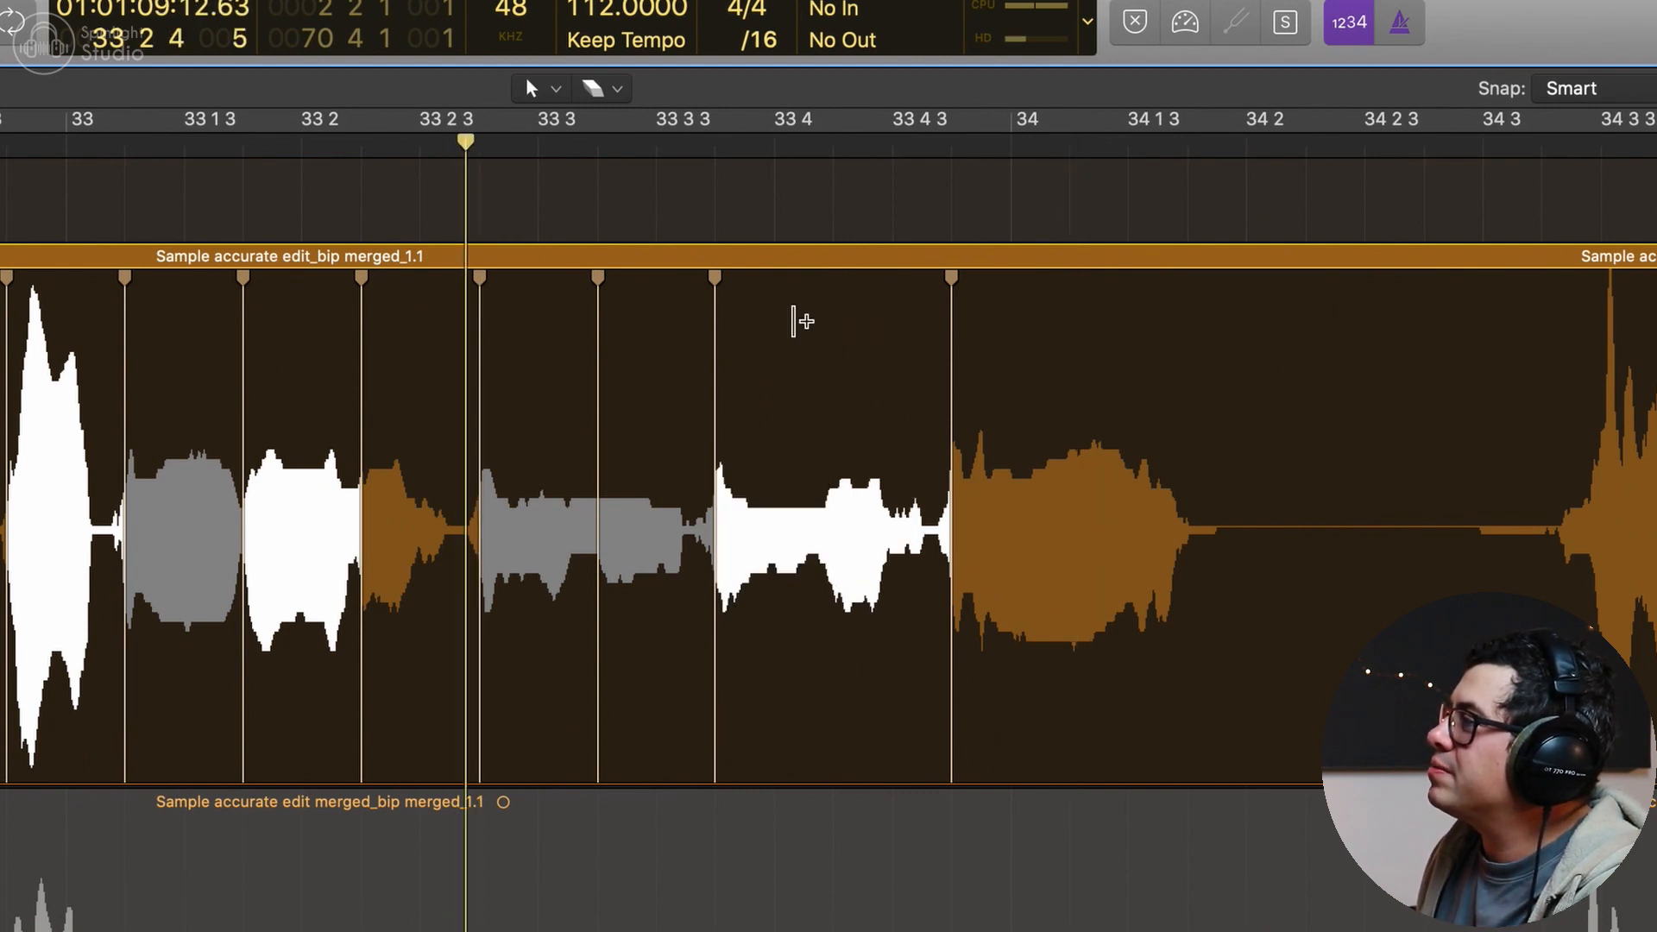
{"action": "left_click", "coordinate": [607, 473]}
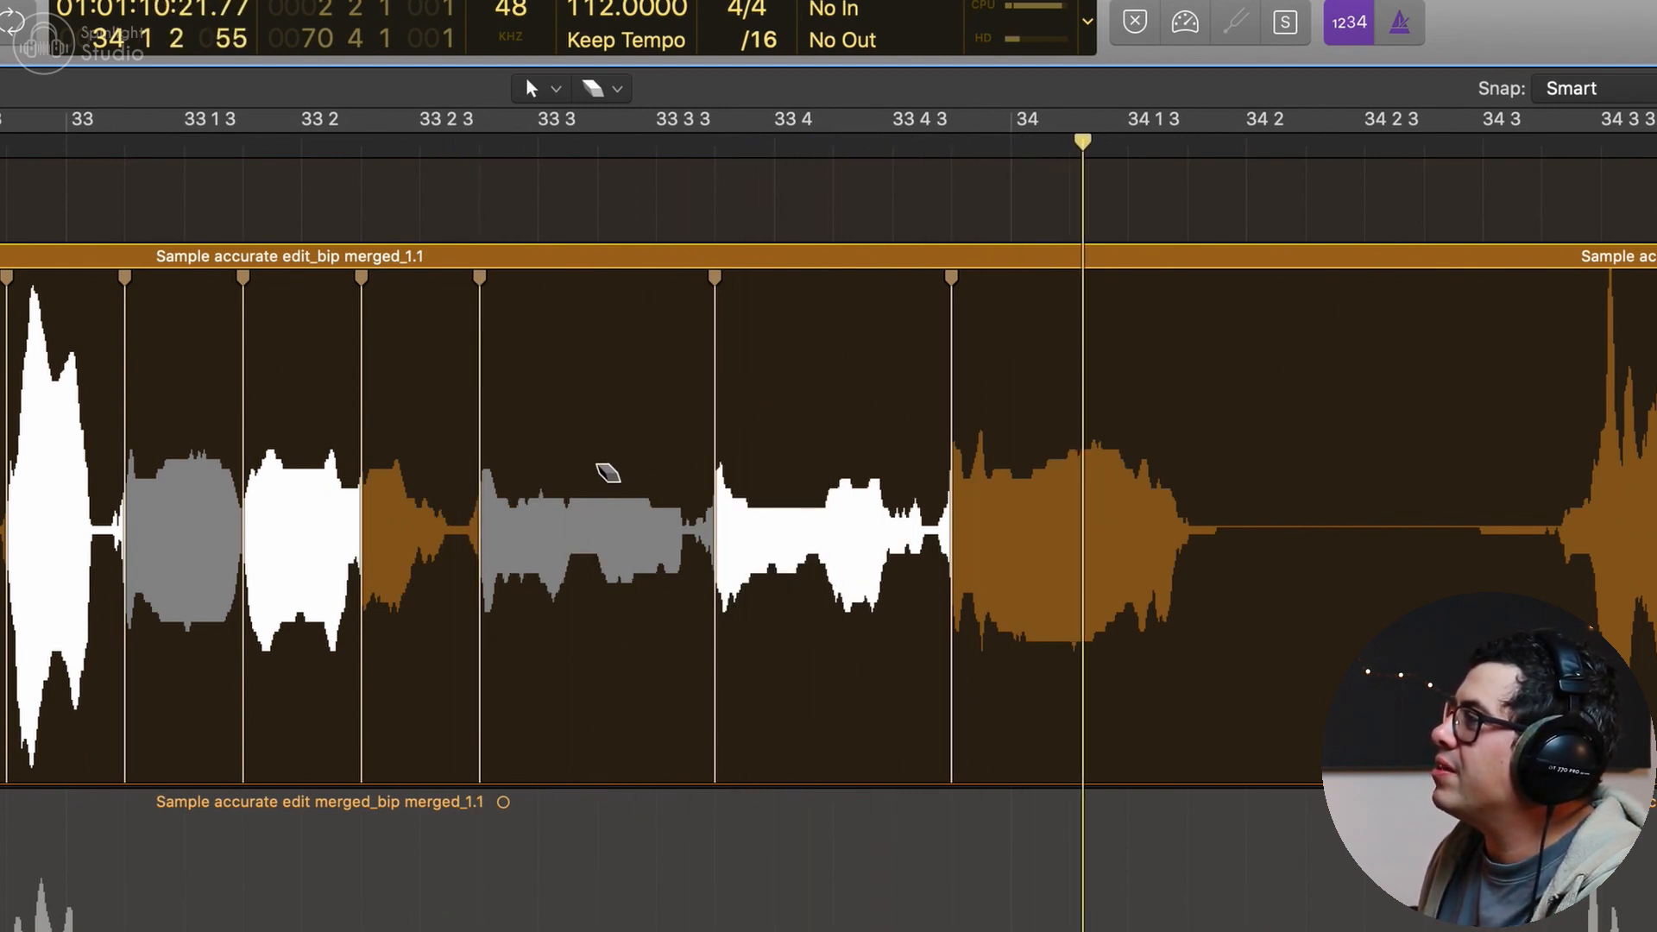
{"action": "left_click", "coordinate": [425, 145]}
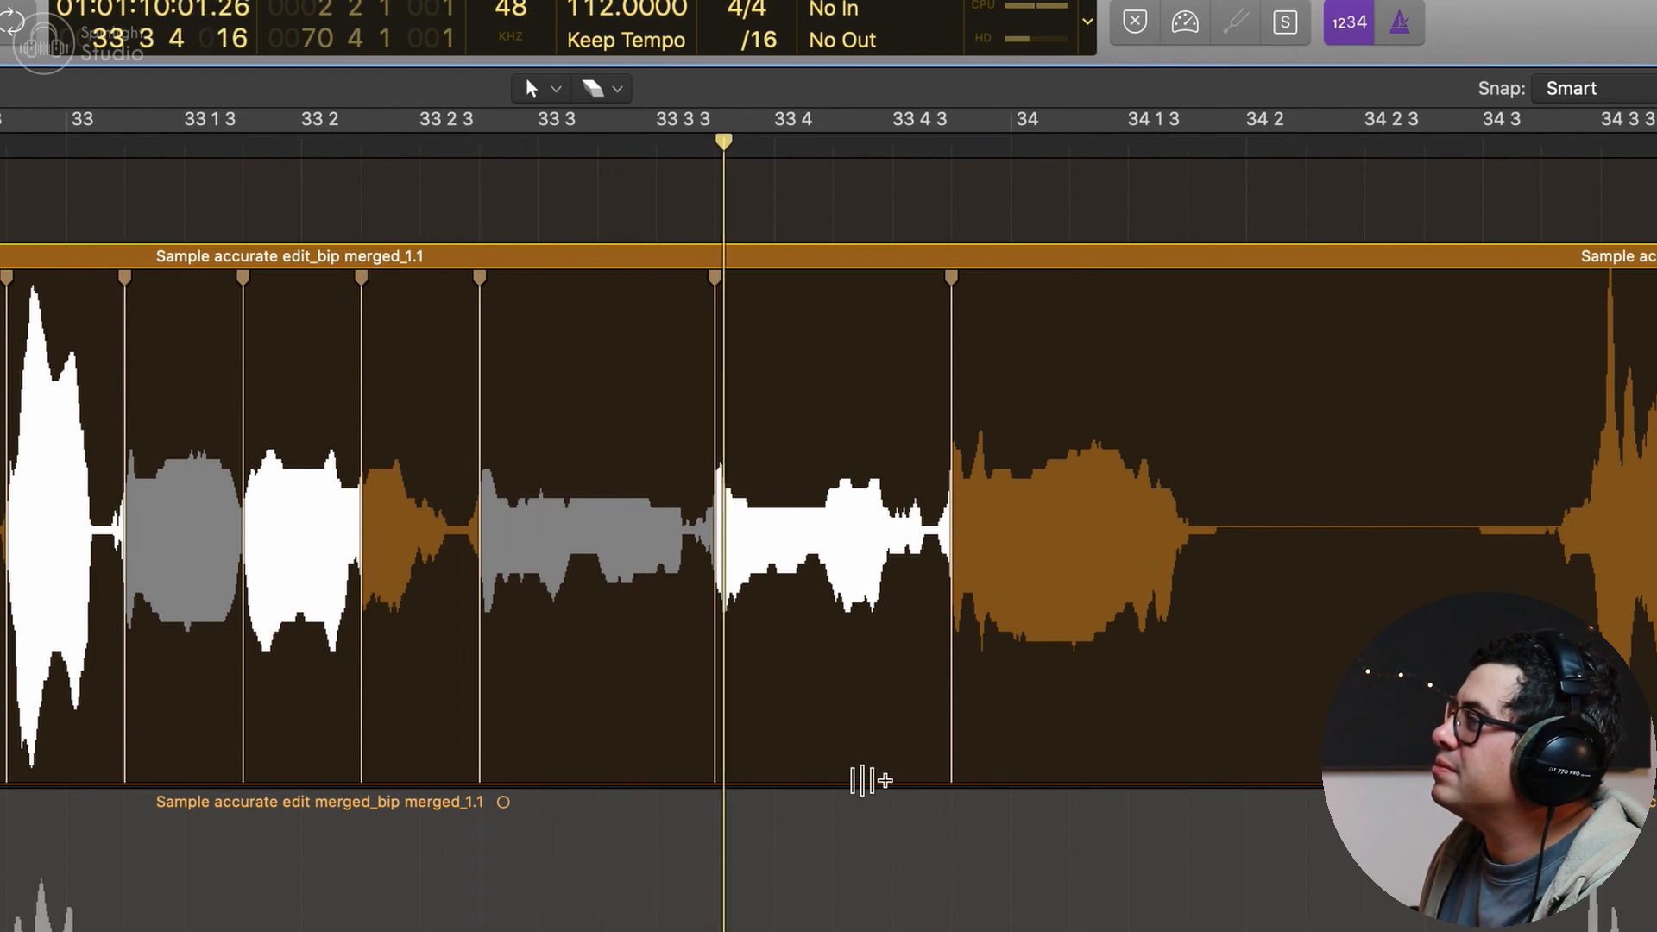
Step: Replay the phrase from 32 3 2 and erase the flex marker at 32 4
{"action": "left_click", "coordinate": [209, 110]}
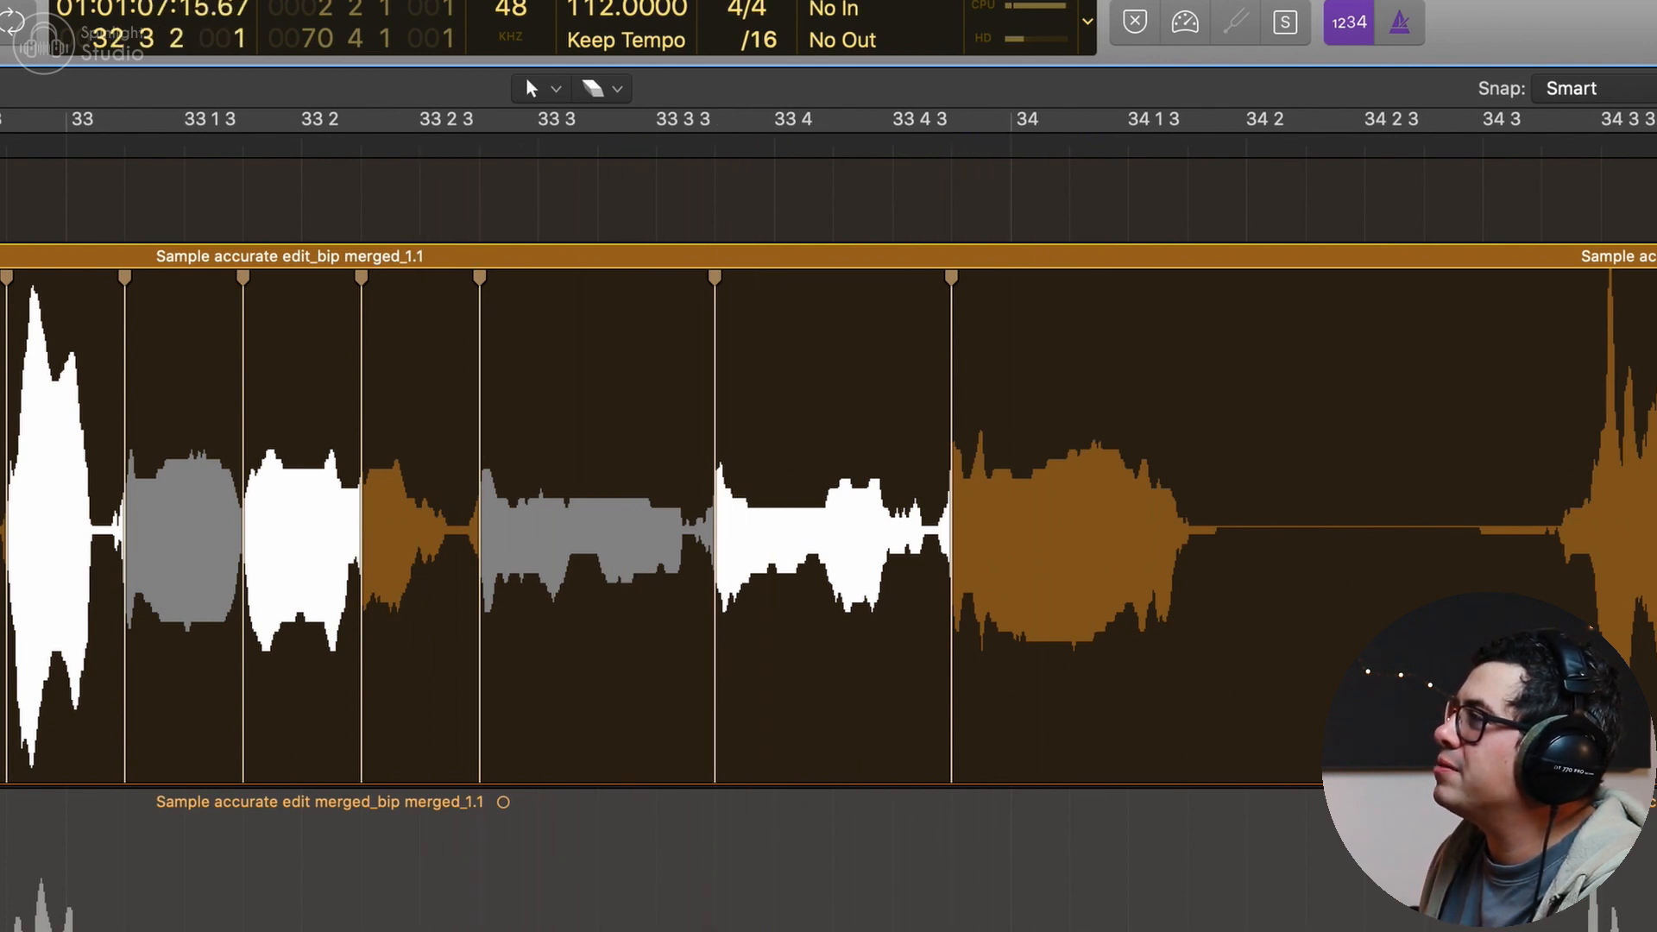
{"action": "key", "text": "space"}
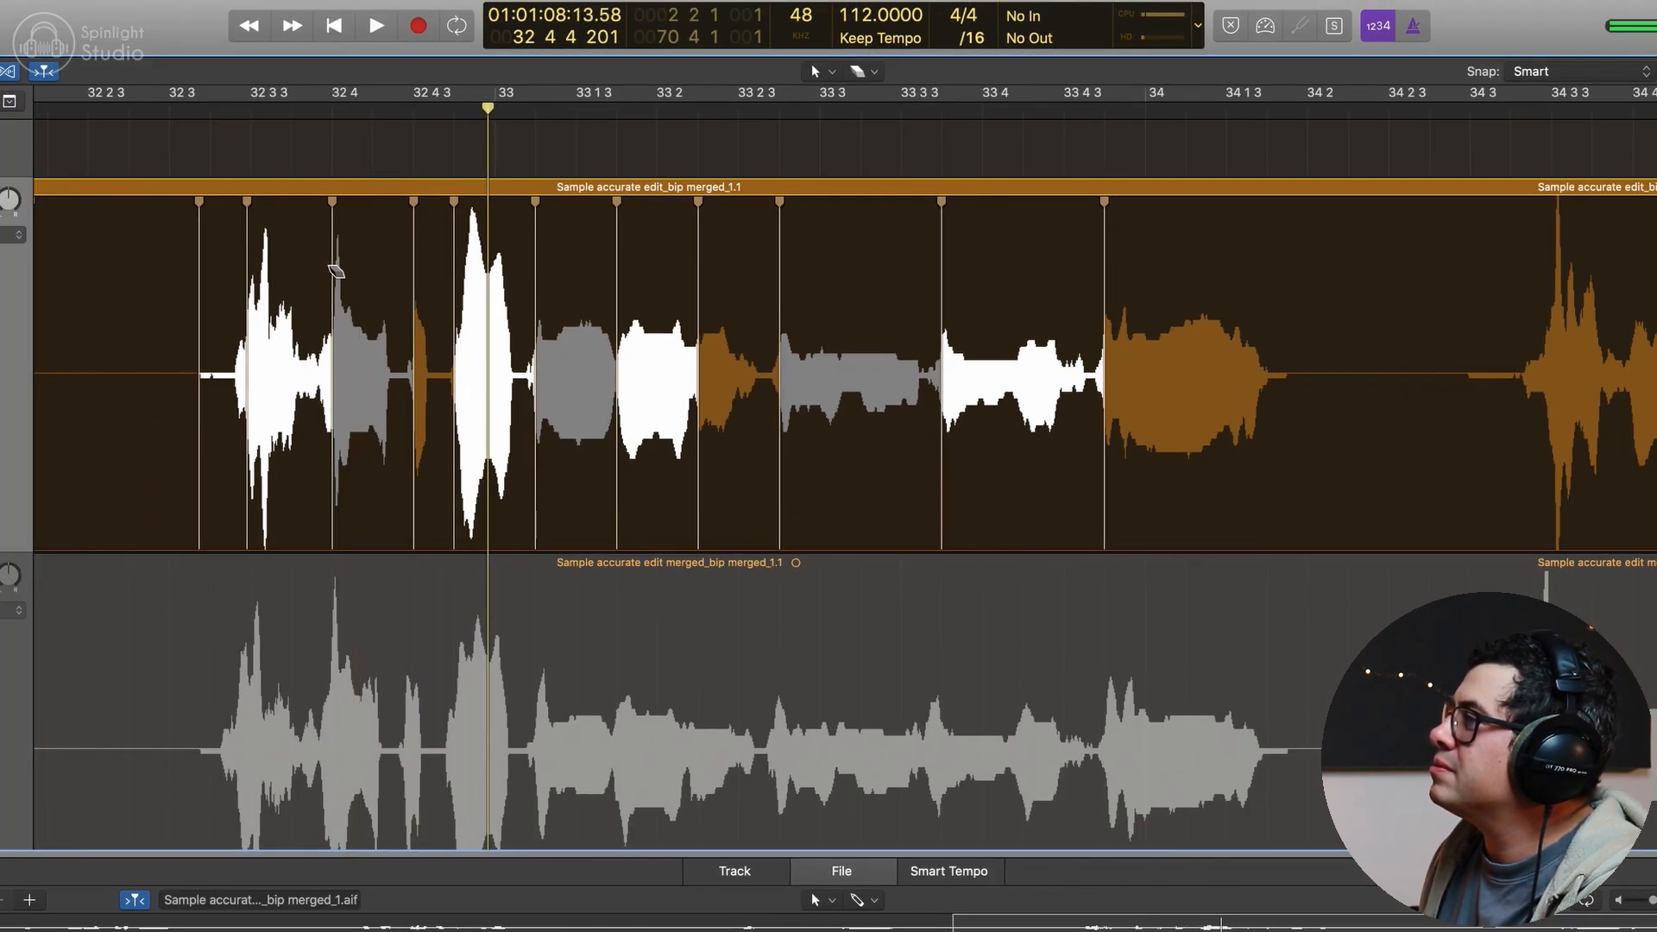
{"action": "left_click", "coordinate": [333, 275]}
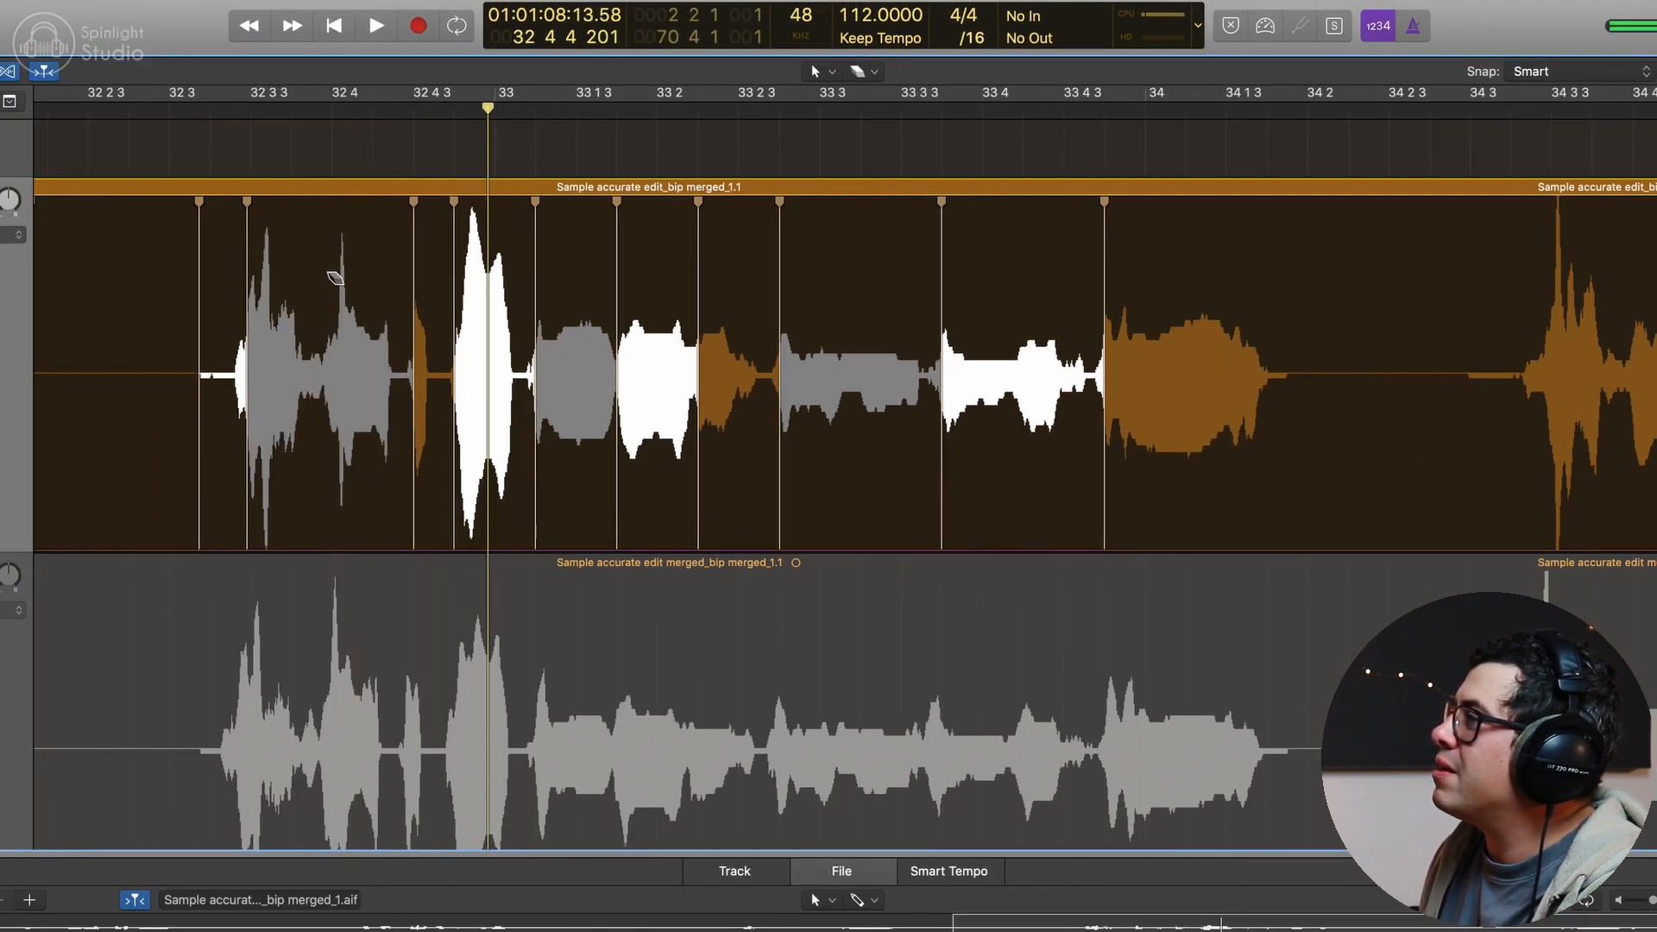
Step: Set the playhead to 32 3 2 and add a flex marker in the silent gap between 32 4 2 and 32 4 3
{"action": "left_click", "coordinate": [222, 110]}
{"action": "key", "text": "super+Right"}
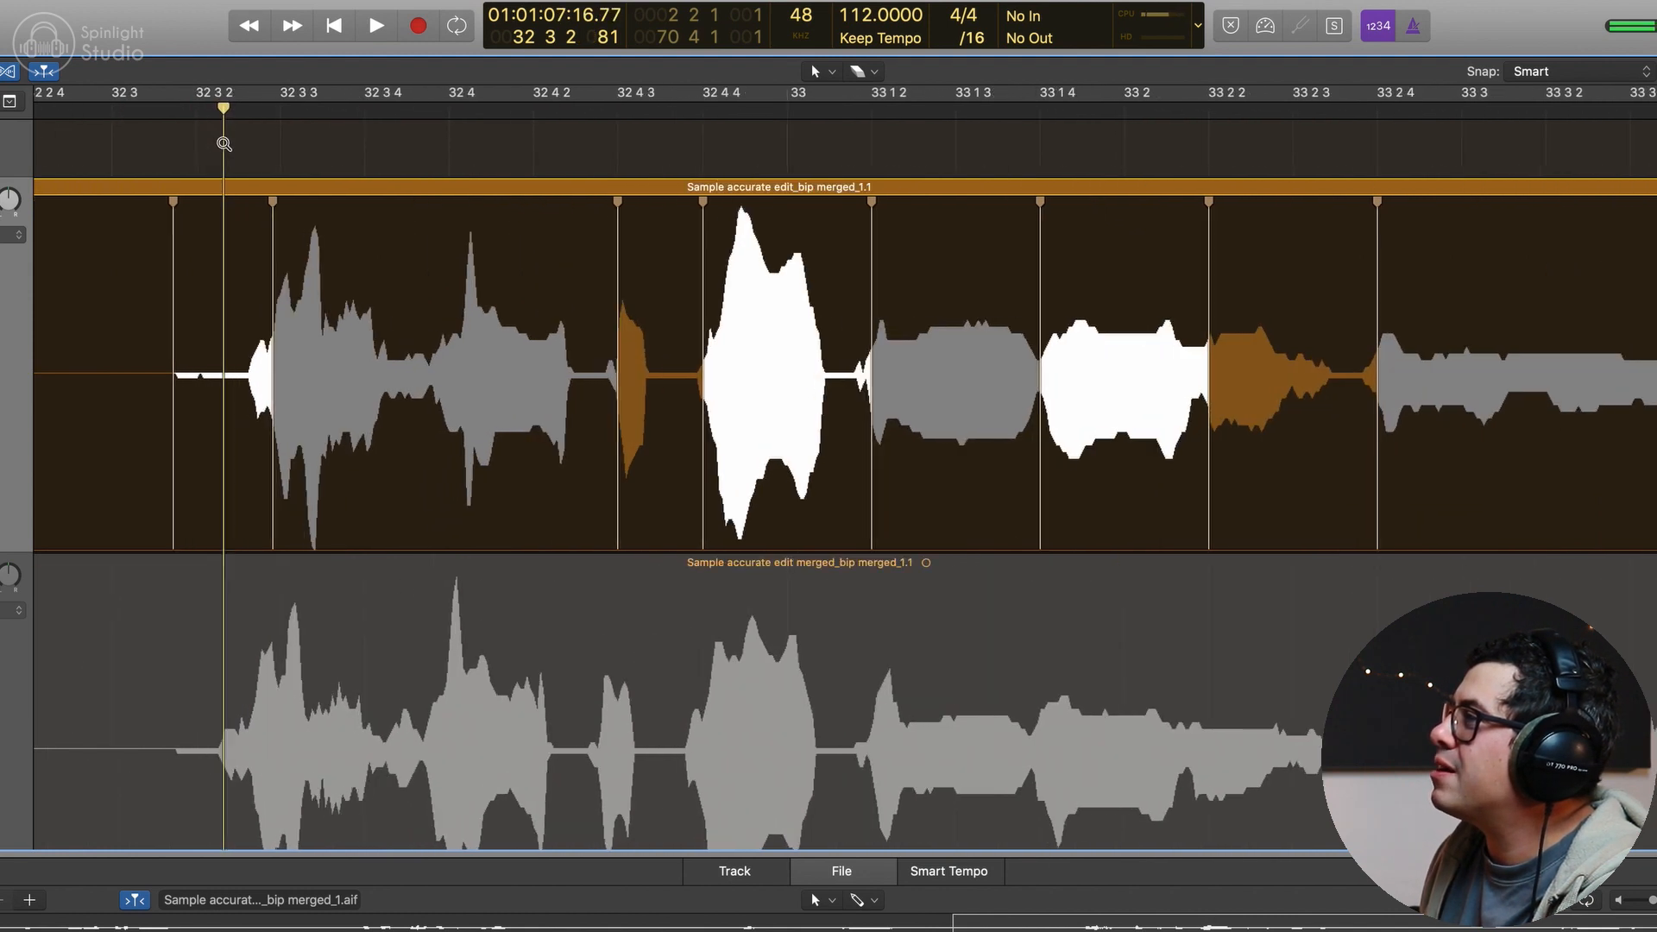
{"action": "left_click_drag", "start_coordinate": [629, 294], "coordinate": [616, 293]}
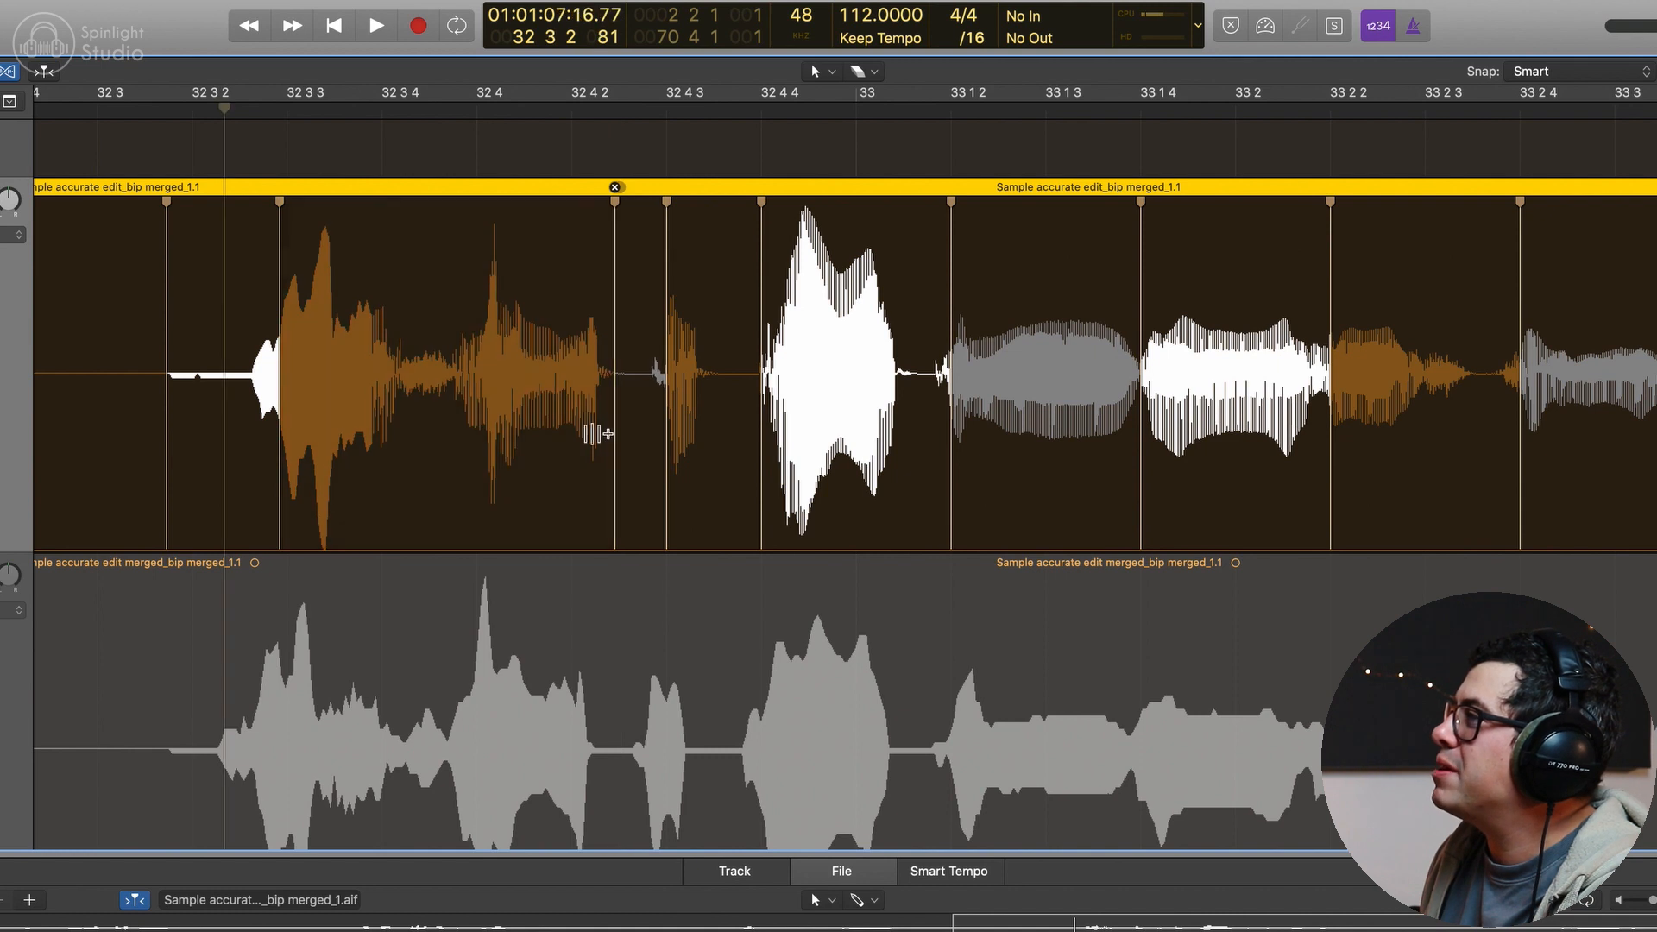
Step: Replace the flex marker just before 32 3 3 with one at the word onset, moved slightly earlier to just after 32 3 2, and play the phrase
{"action": "double_click", "coordinate": [280, 278]}
{"action": "left_click_drag", "start_coordinate": [248, 256], "coordinate": [235, 258]}
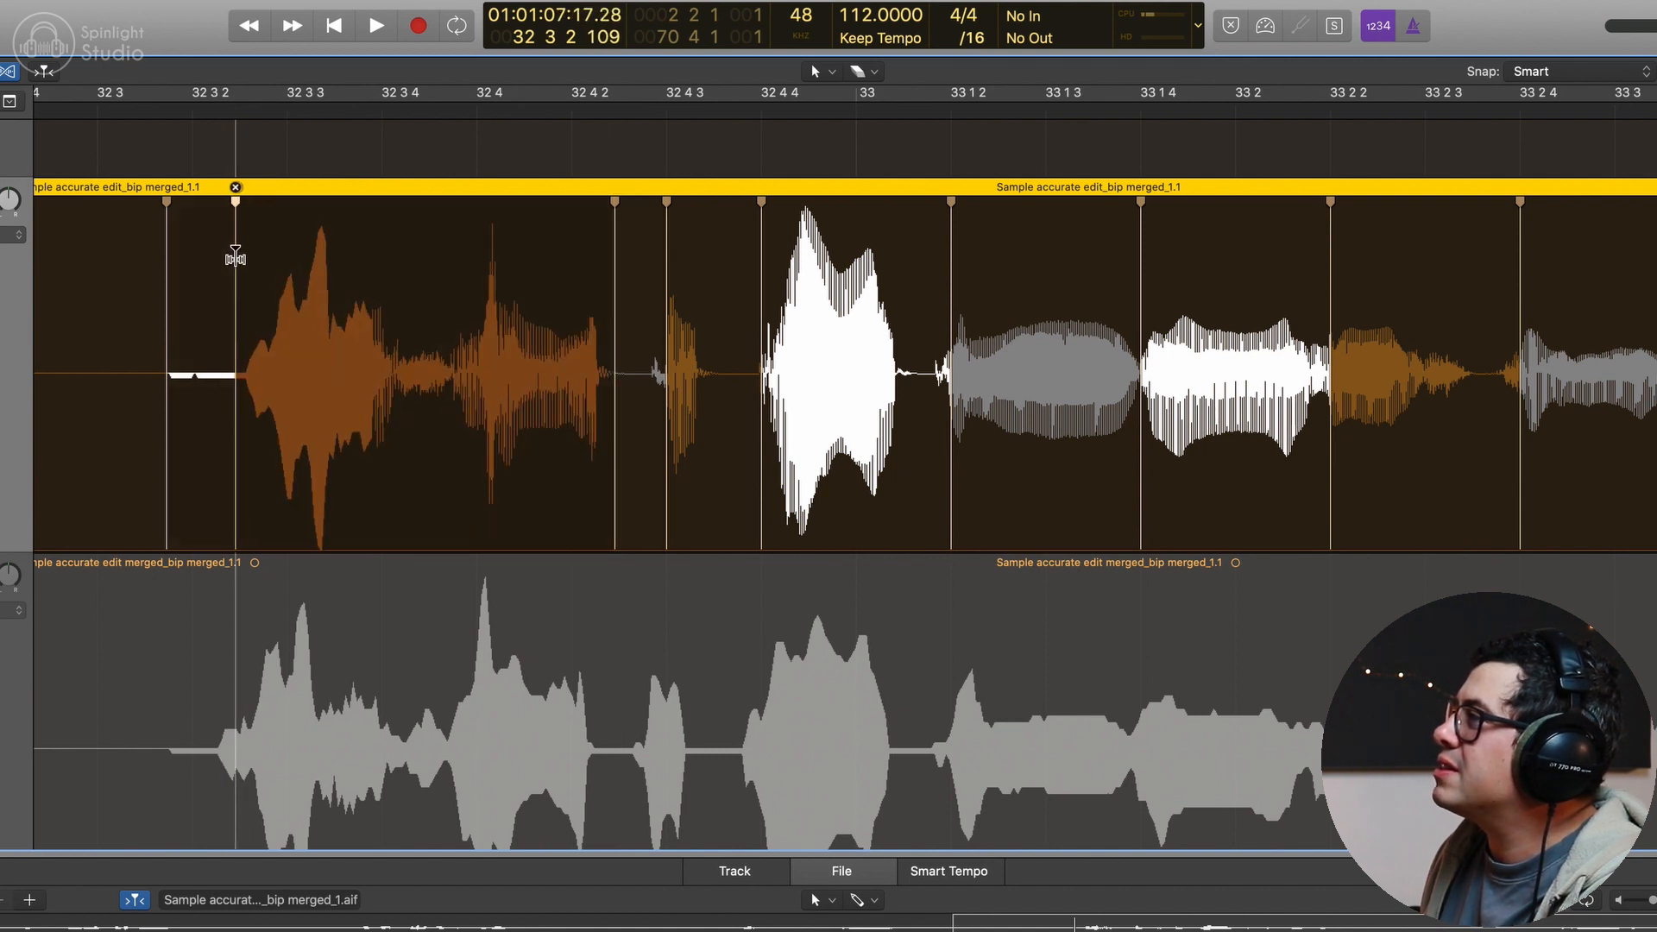
{"action": "key", "text": "space"}
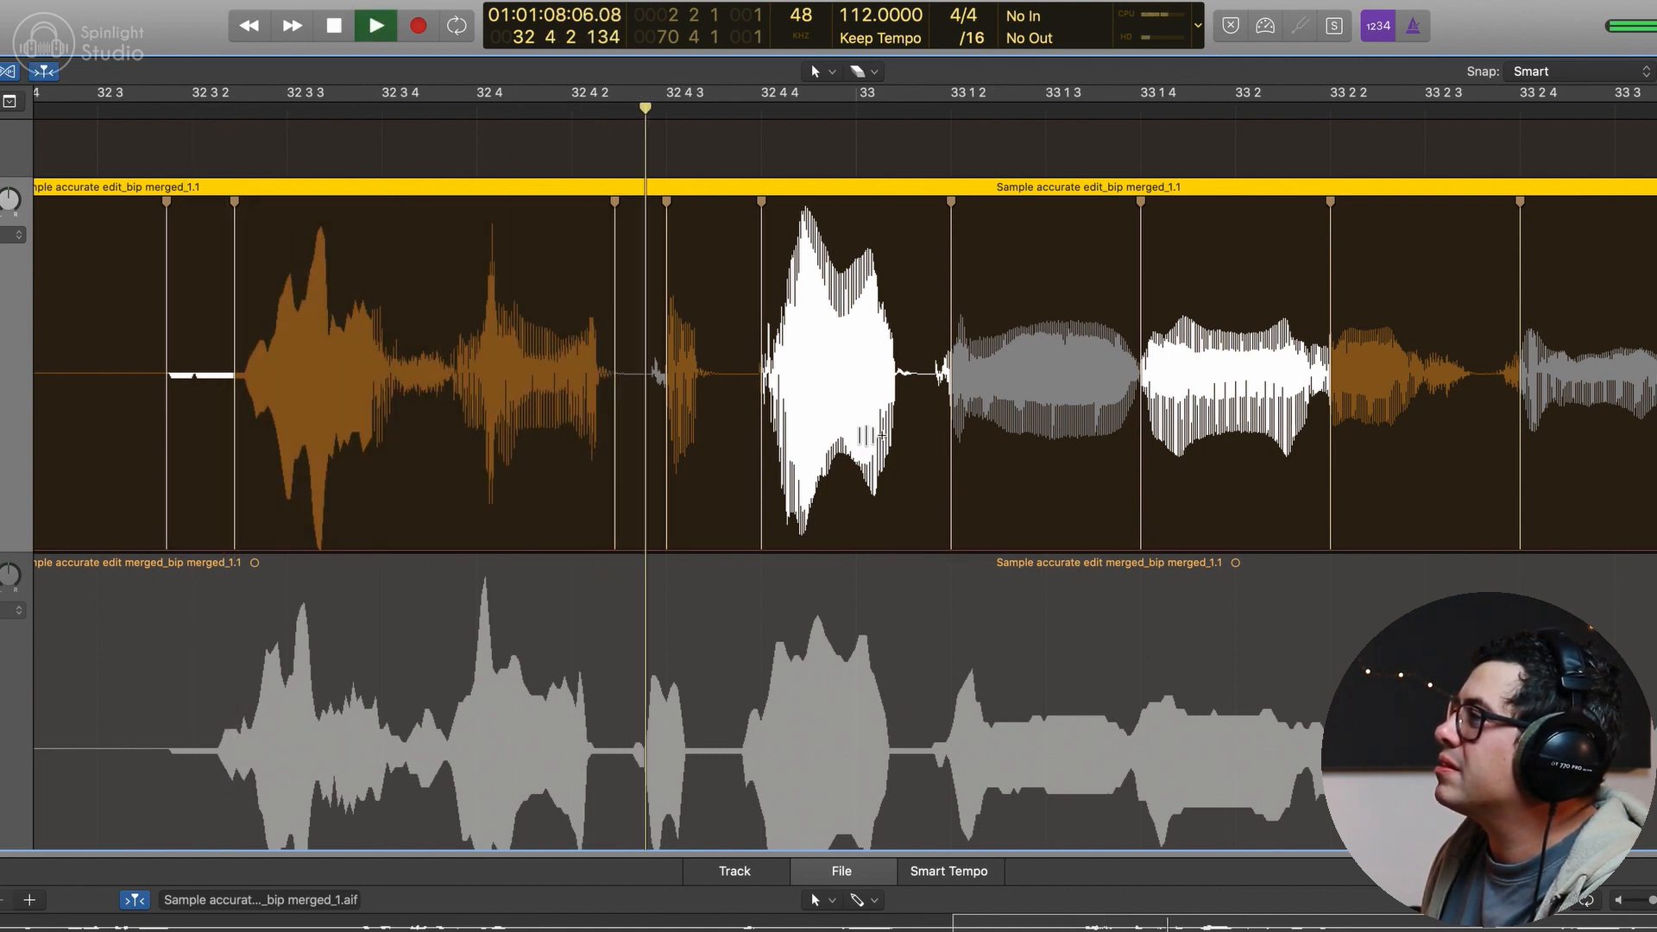
{"action": "key", "text": "space"}
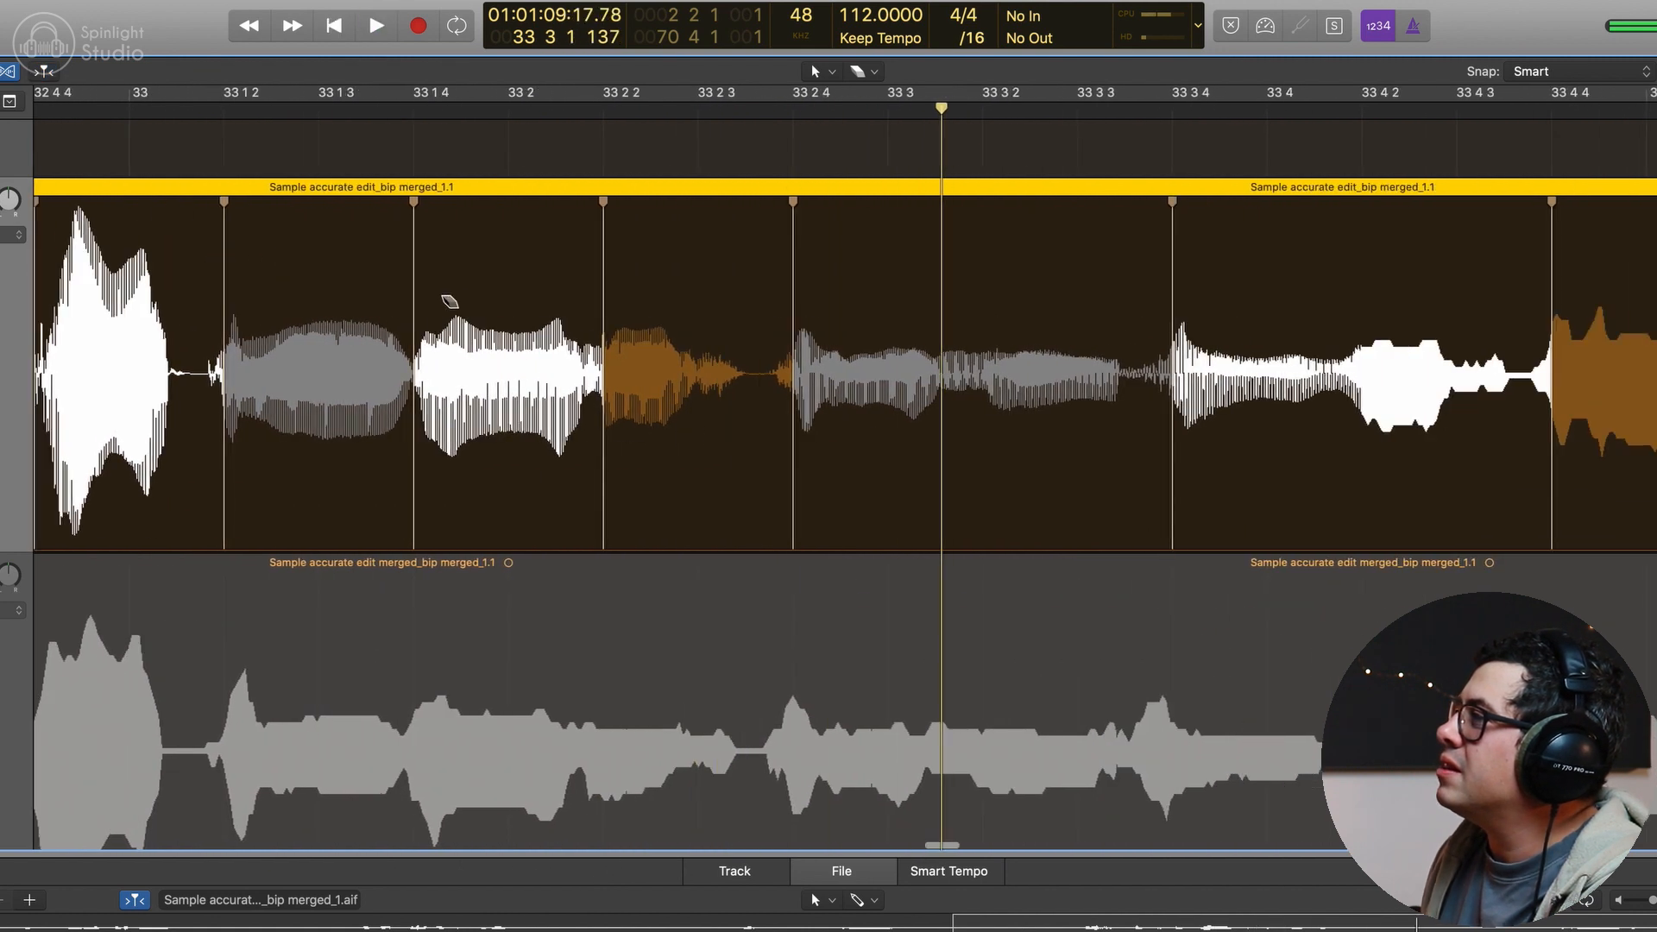
Step: Erase the flex markers just before 33 1 4 and just before 33 2 2, and replay the phrase
{"action": "left_click", "coordinate": [436, 302], "text": "super"}
{"action": "left_click", "coordinate": [621, 302], "text": "super"}
{"action": "scroll", "coordinate": [101, 129], "scroll_direction": "left", "scroll_amount": 2}
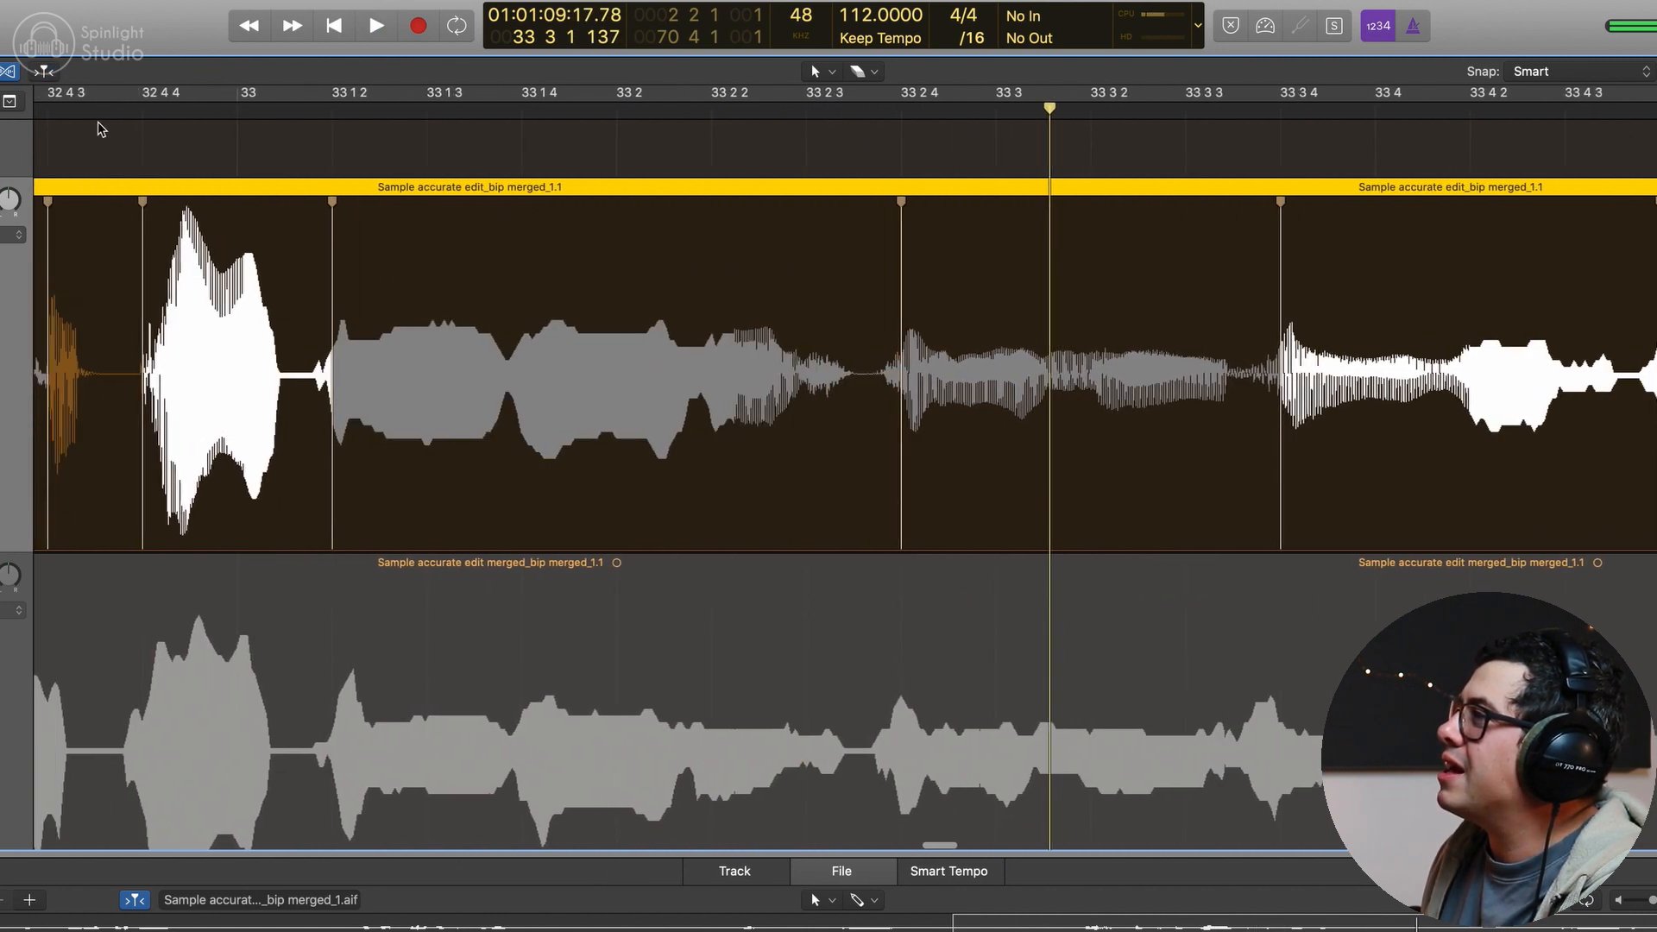
{"action": "key", "text": "space"}
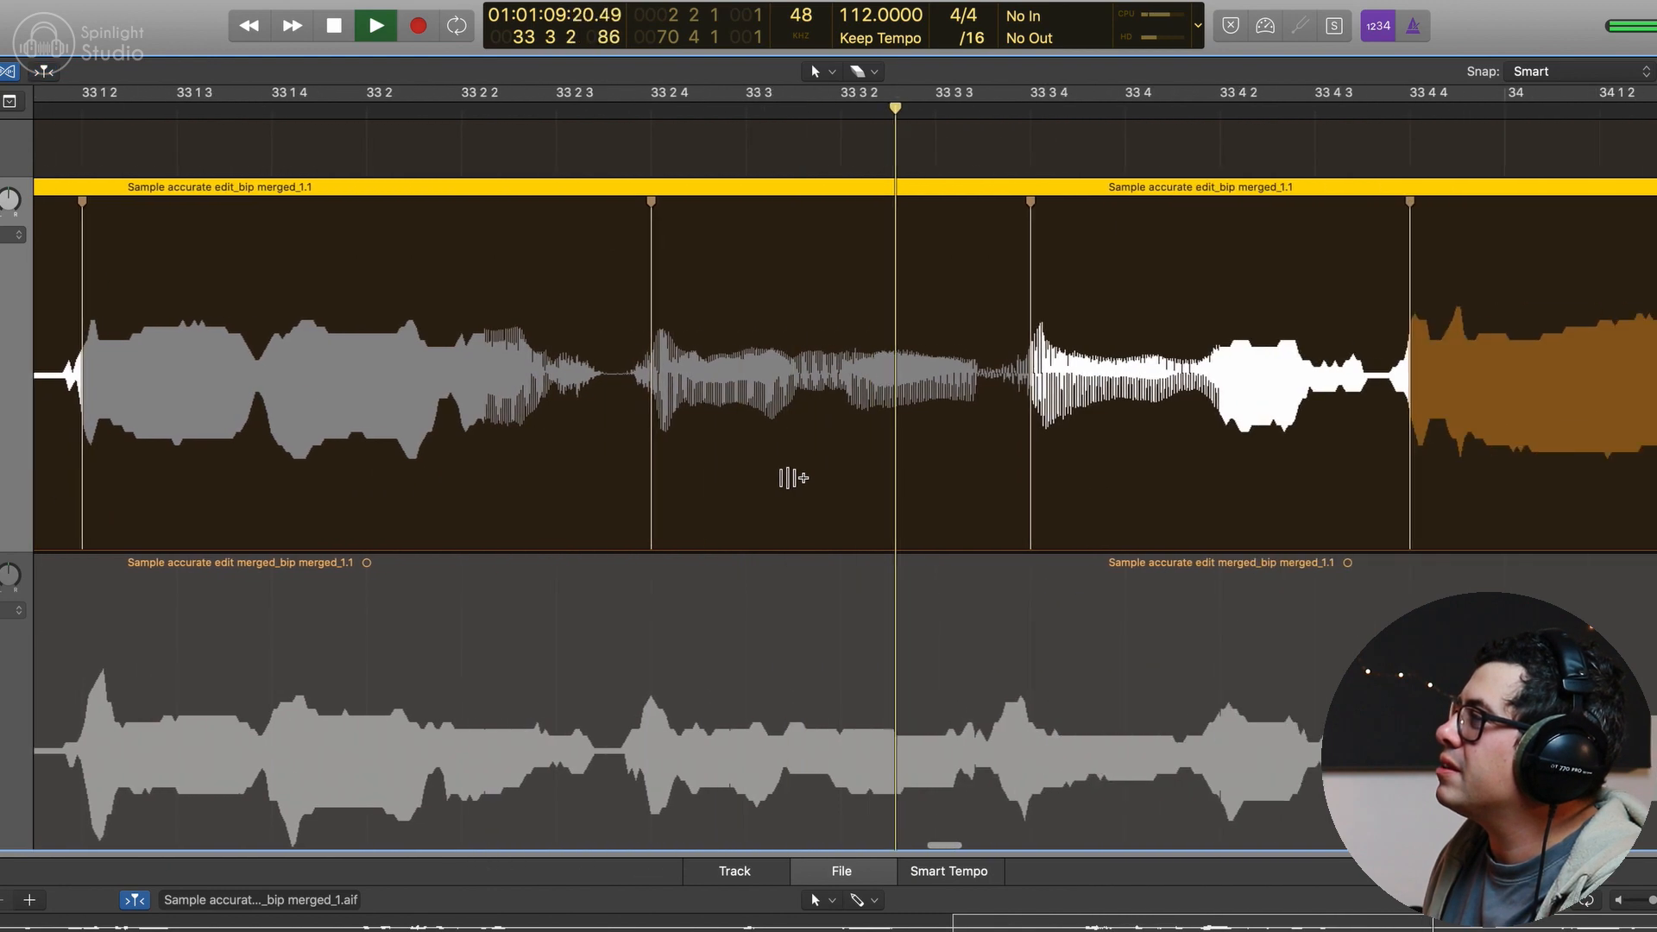